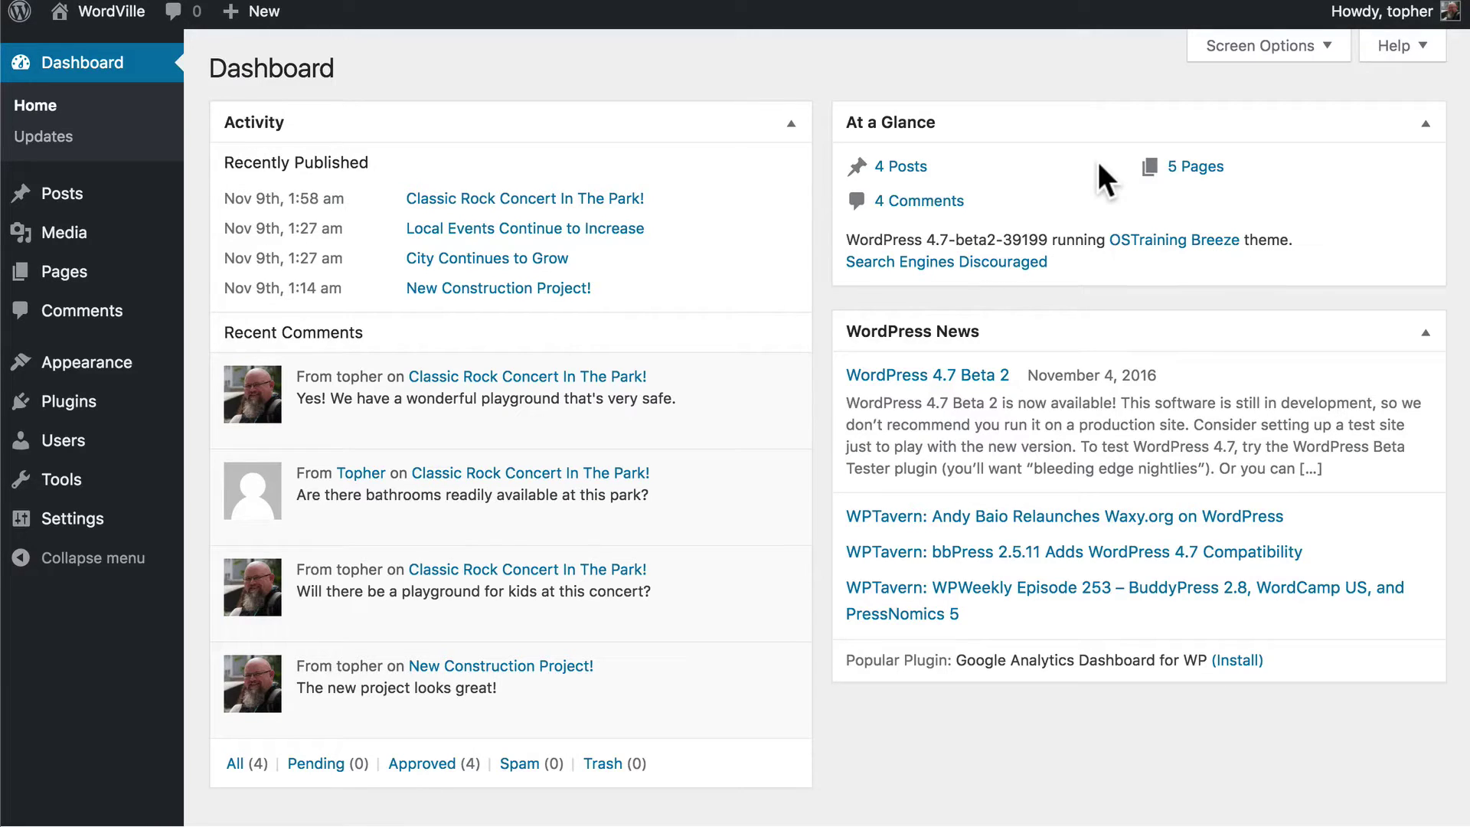
# Start a new post titled 'Movies In The Park!' and paste in the announcement paragraph.
pyautogui.moveTo(145, 196)
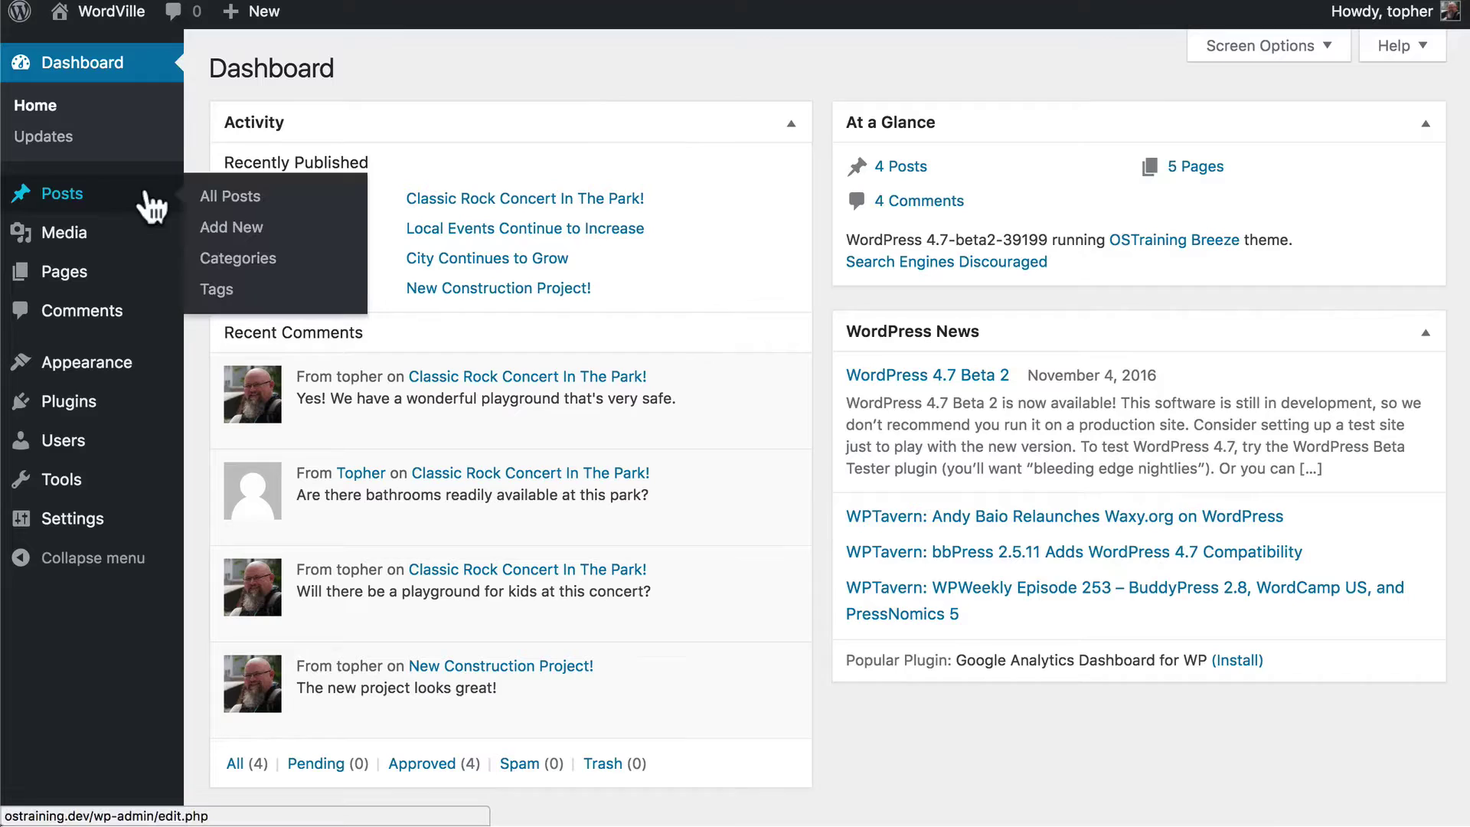
pyautogui.click(230, 227)
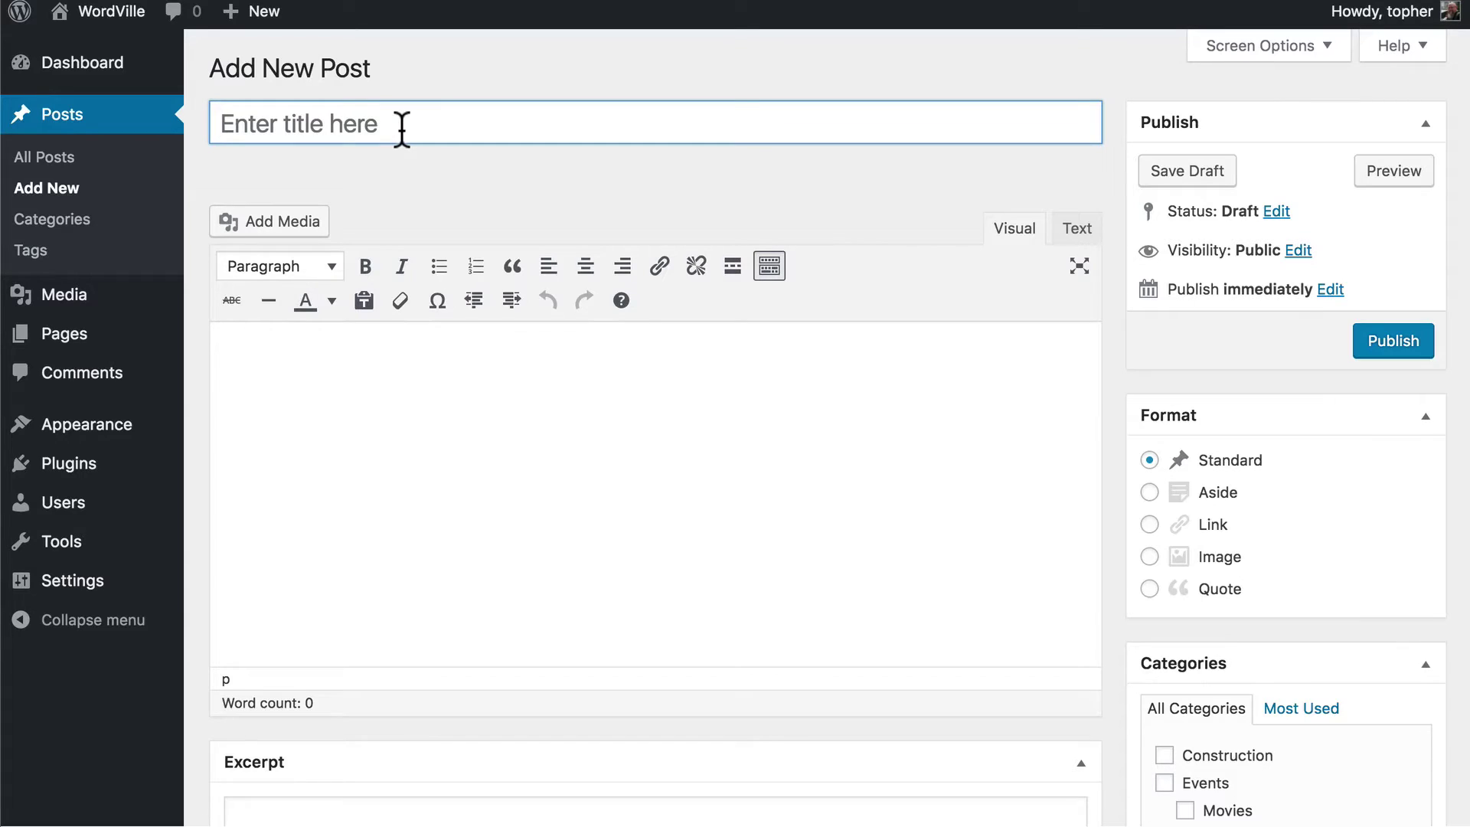
pyautogui.write('Movies')
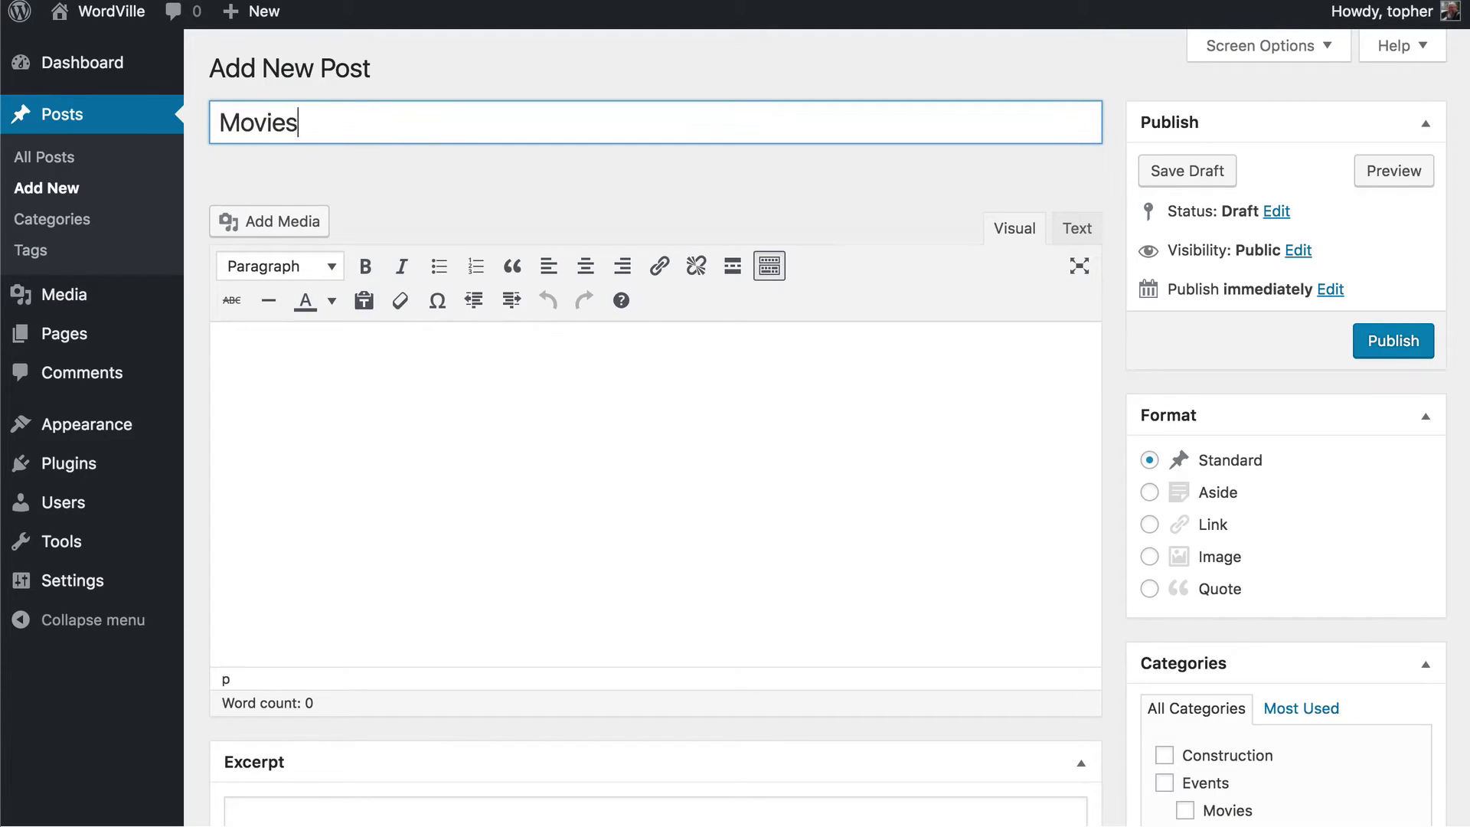
pyautogui.write(' In The Park!')
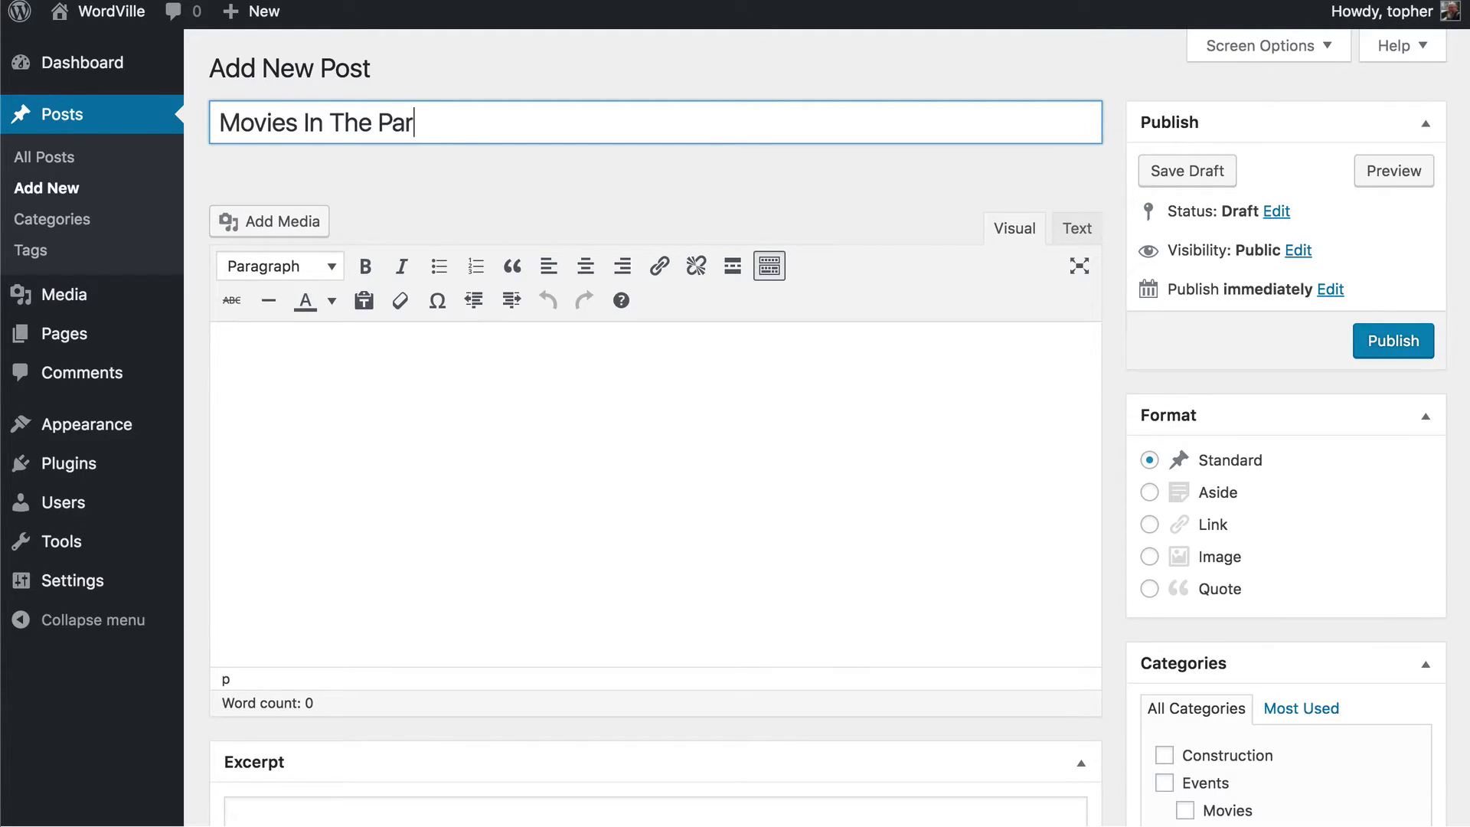
pyautogui.click(436, 410)
pyautogui.write('Be sure to come to the park this Saturday night for a FREE movie! We’ll be showing Big Buck Bunny, and animated show for people of all ages!')
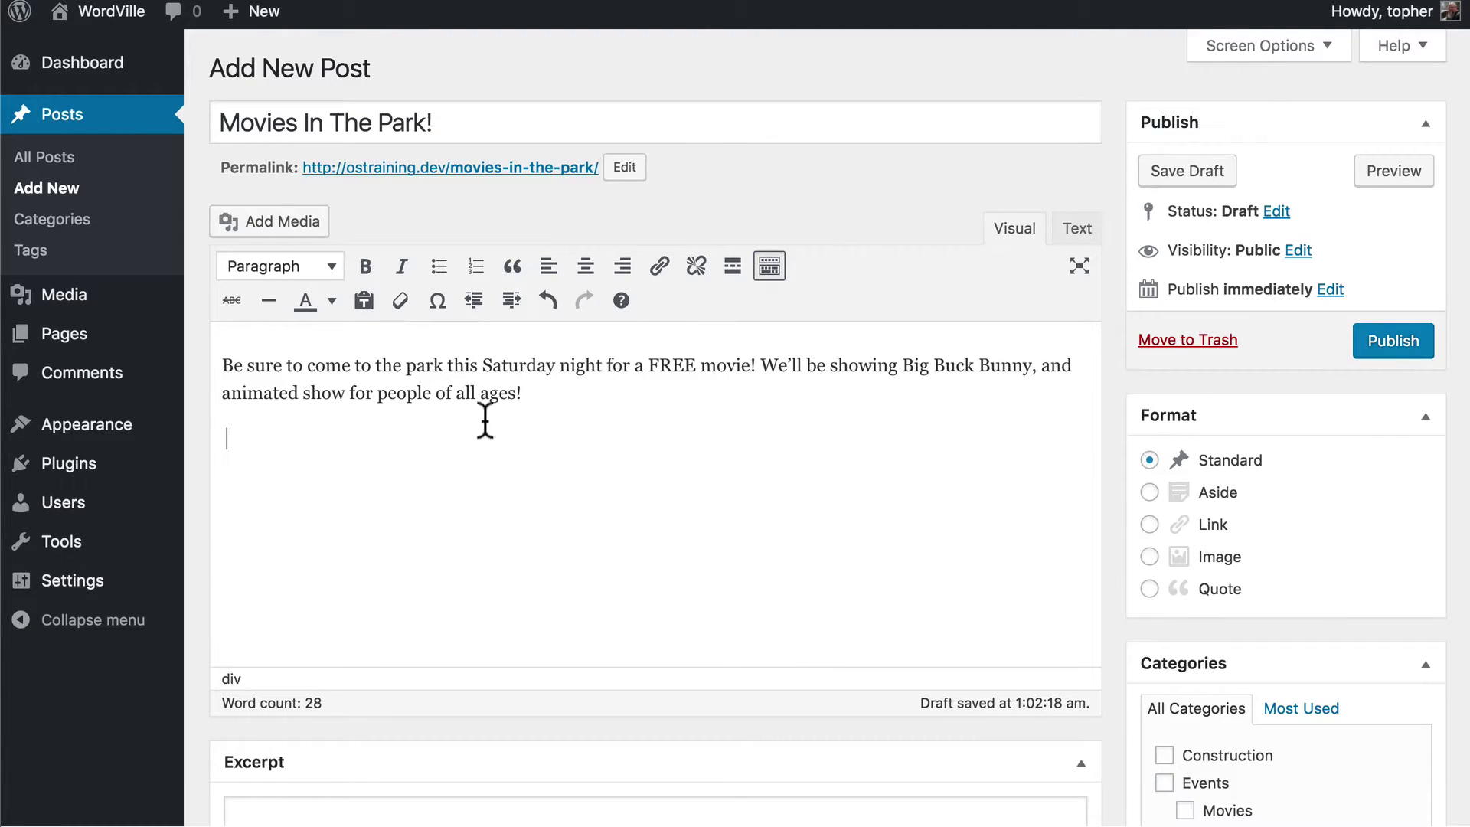
pyautogui.press('Return')
# File the post under the Events and Movies categories.
pyautogui.scroll(-3, 706, 499)
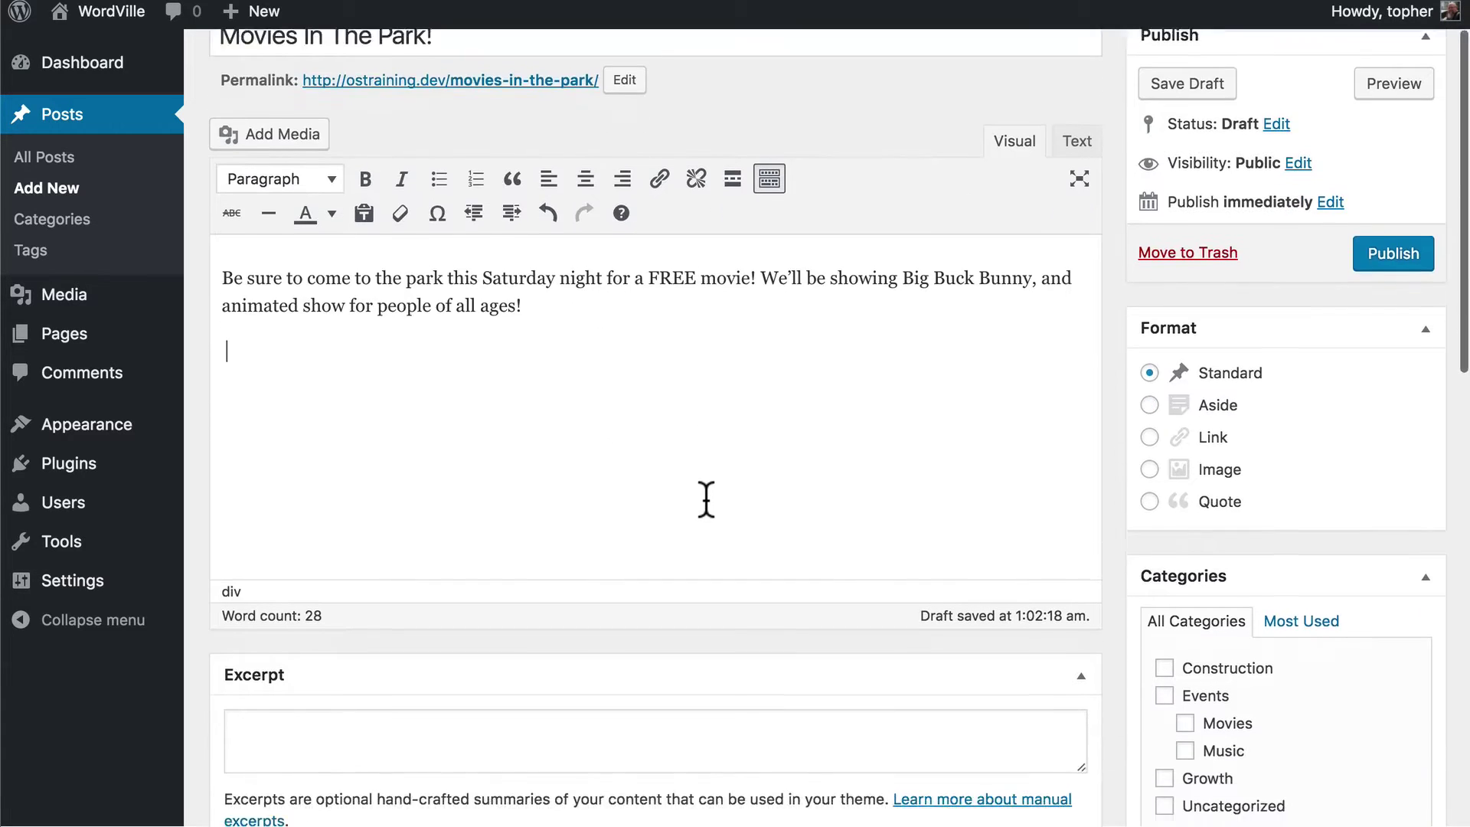
pyautogui.scroll(-4, 1225, 348)
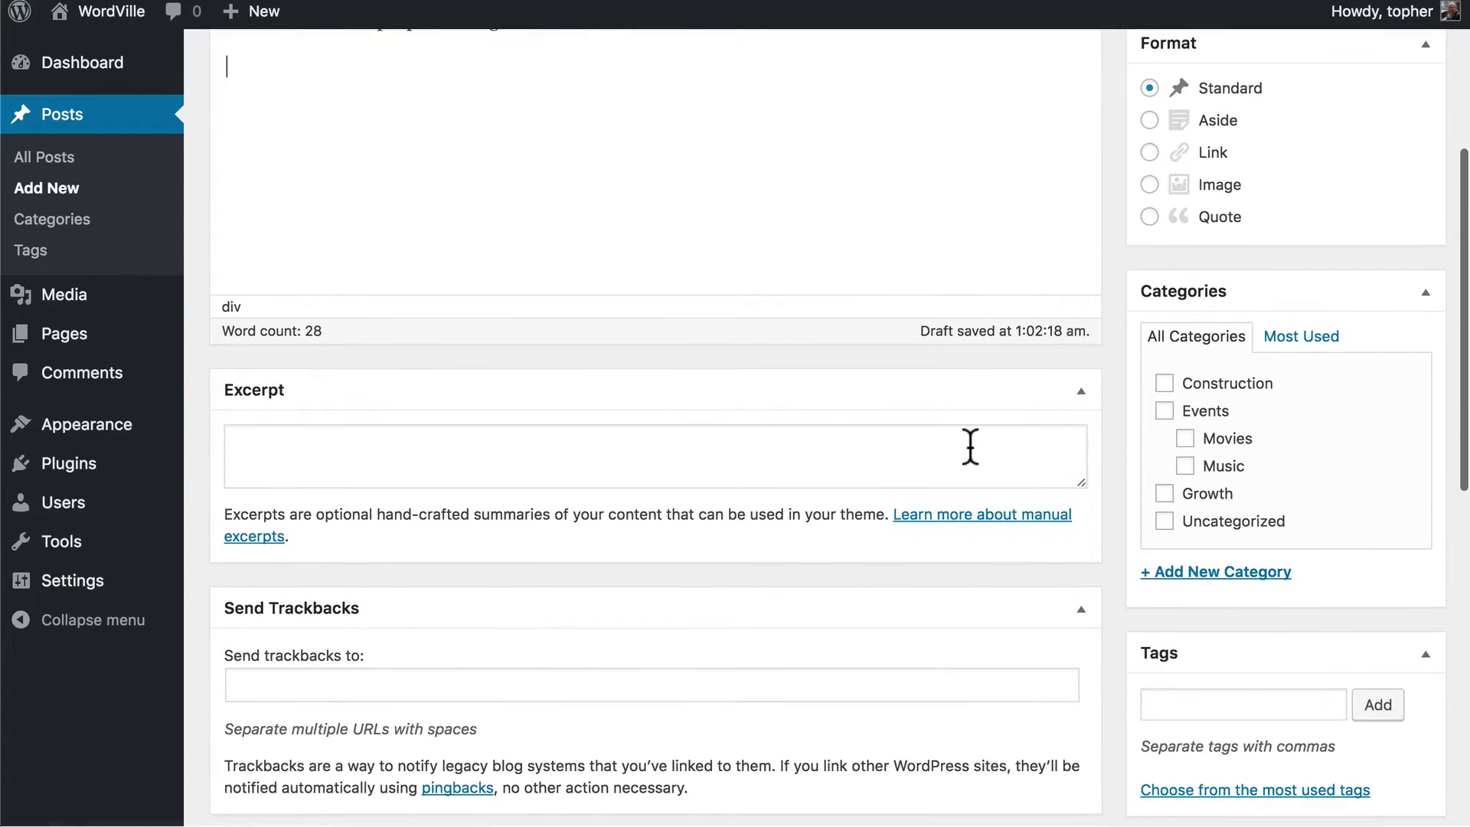
pyautogui.click(1165, 413)
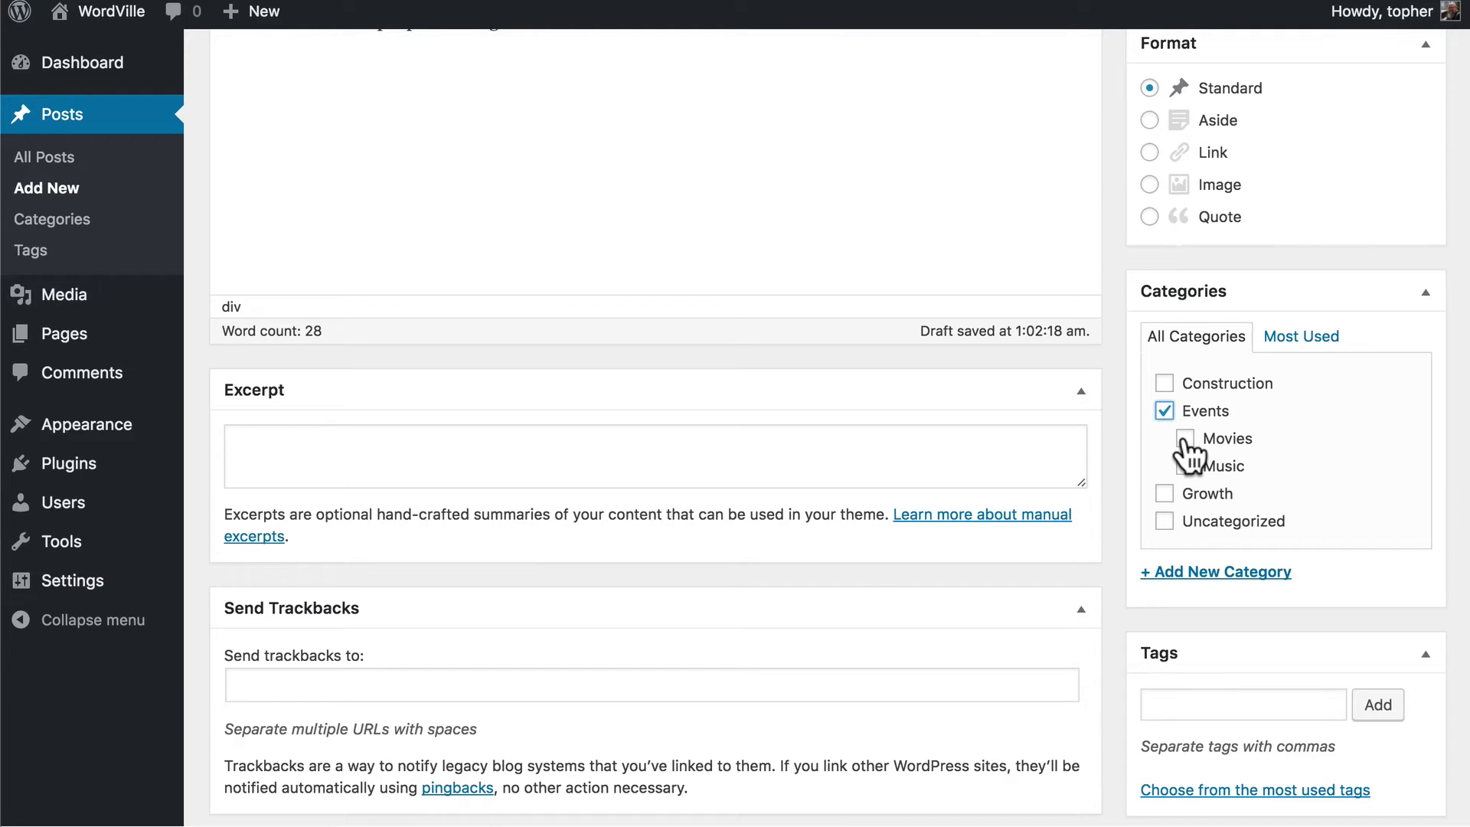
pyautogui.click(1184, 440)
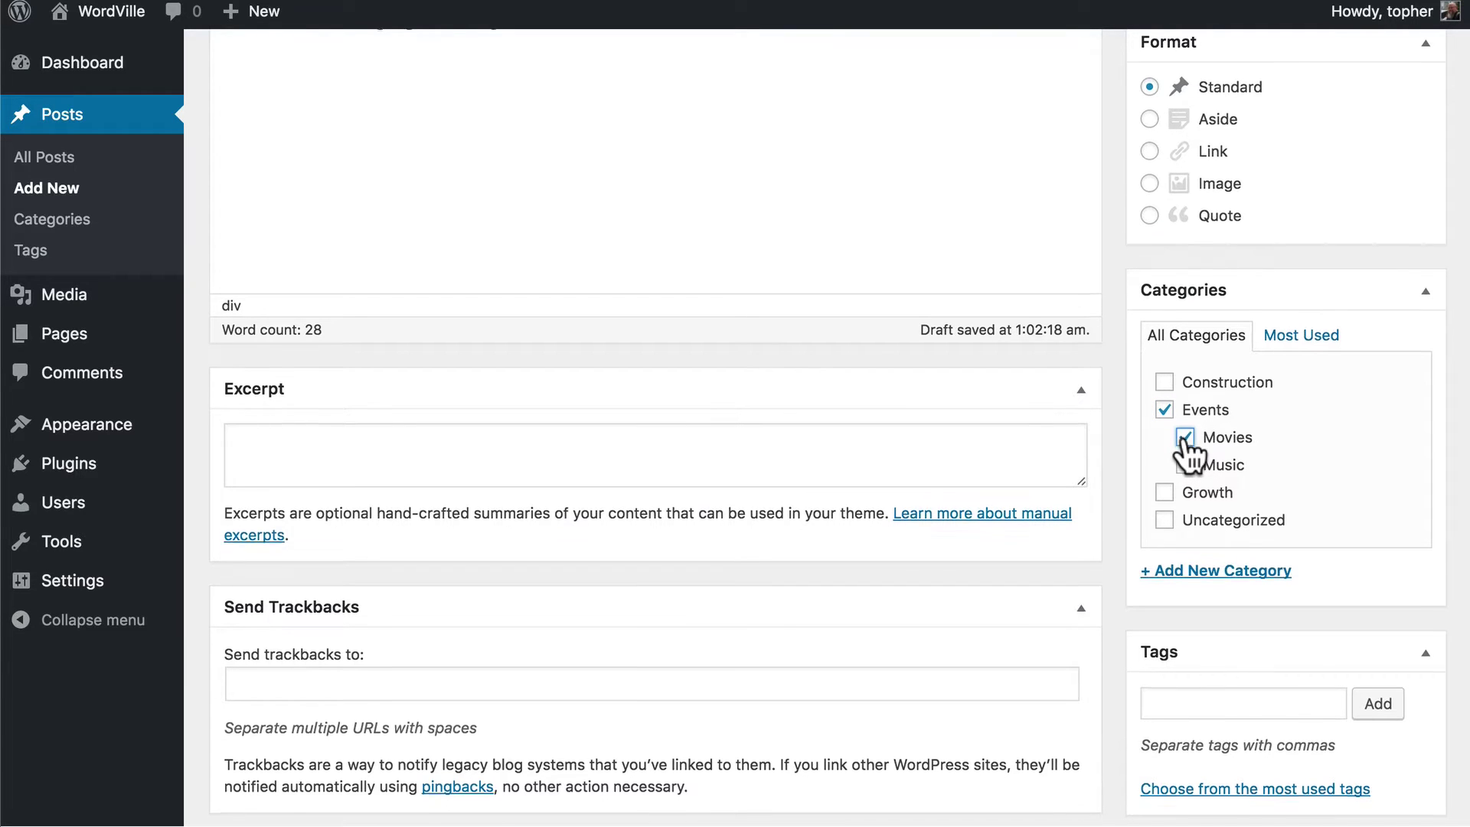
pyautogui.scroll(-6, 1183, 435)
pyautogui.scroll(-1, 1185, 452)
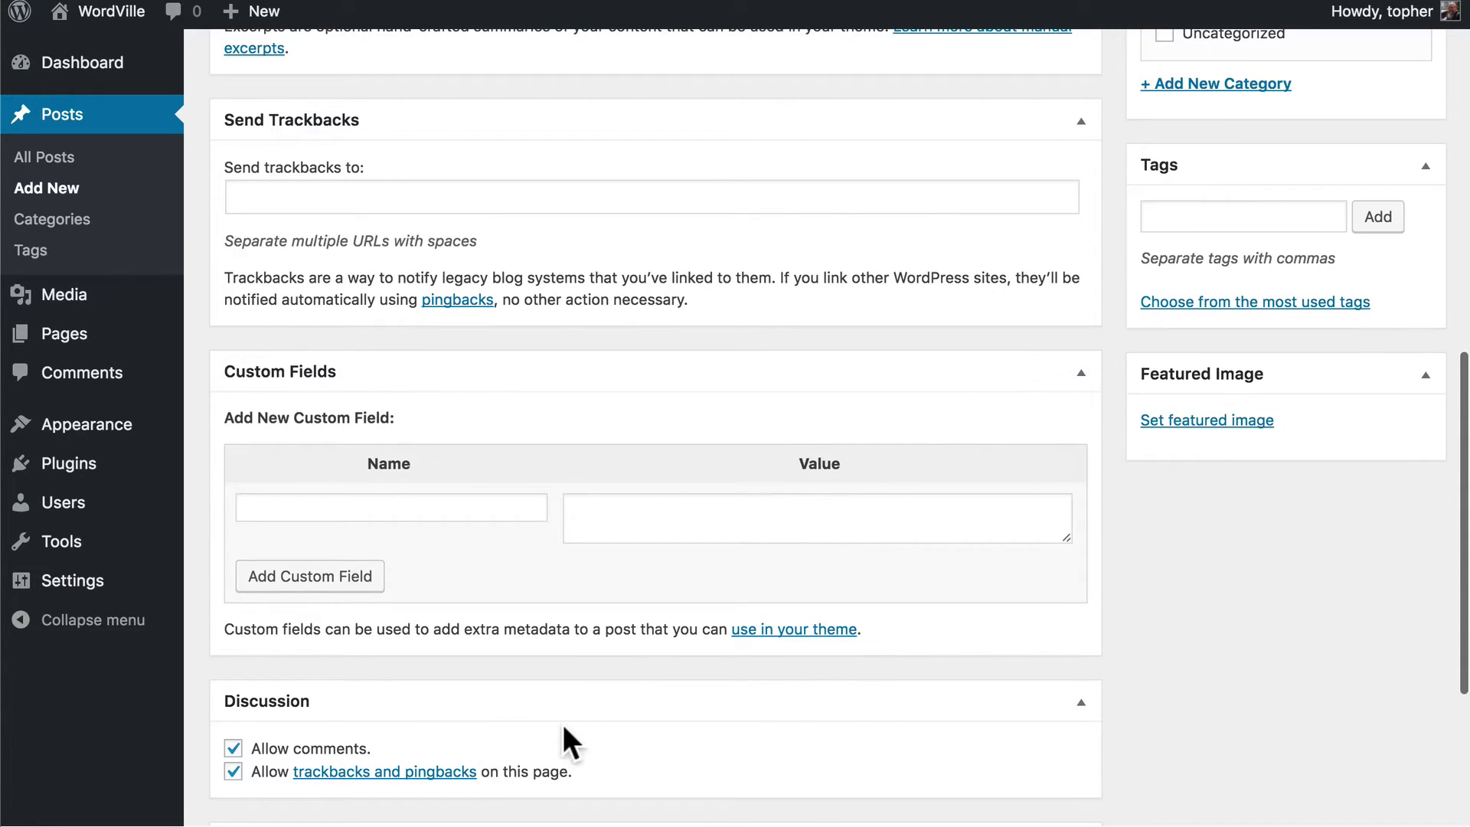
# Upload the Big Buck Bunny opening-screen image from the Desktop photos folder as featured image.
pyautogui.click(1191, 422)
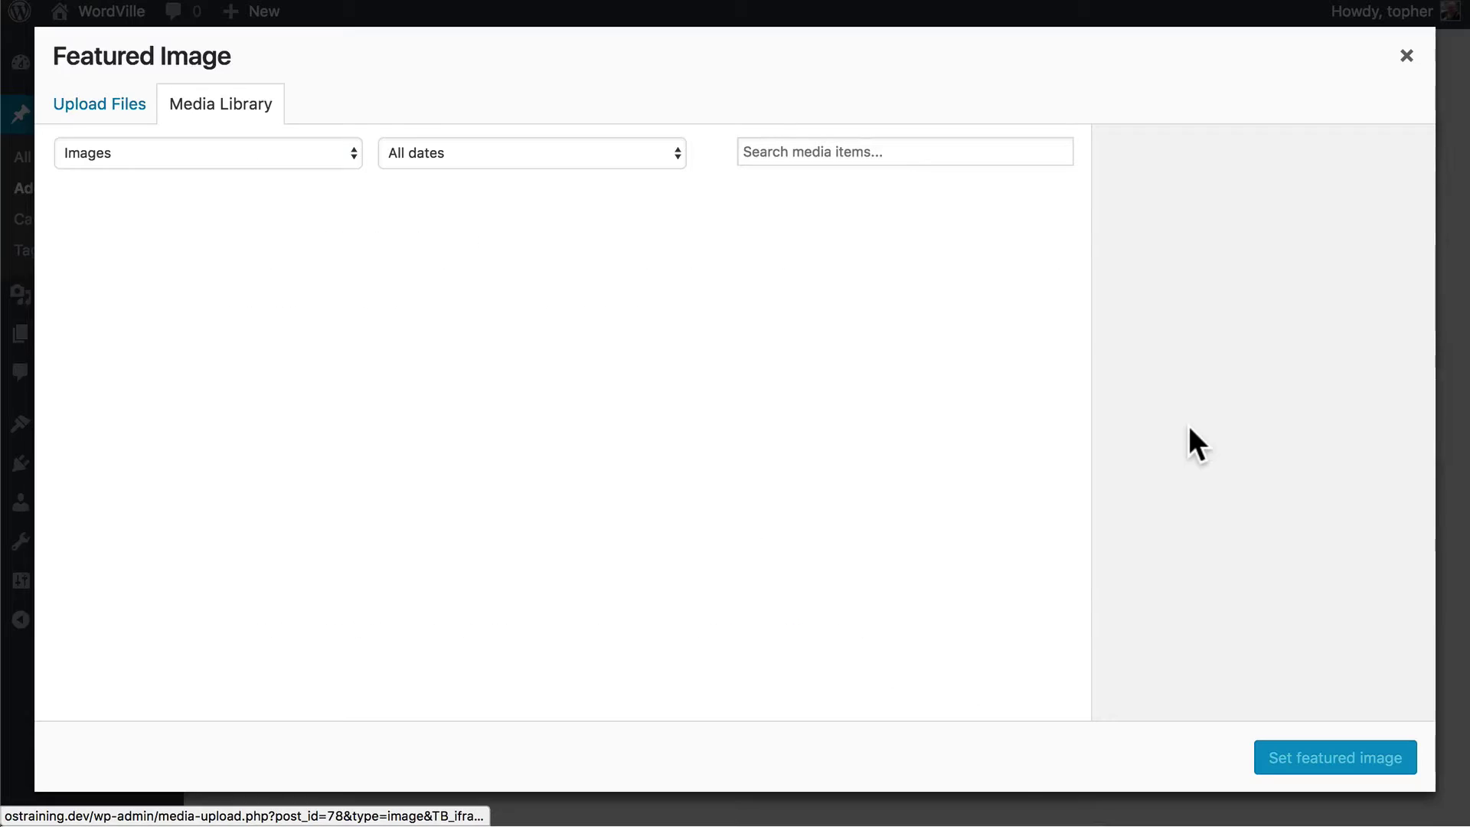
pyautogui.click(99, 111)
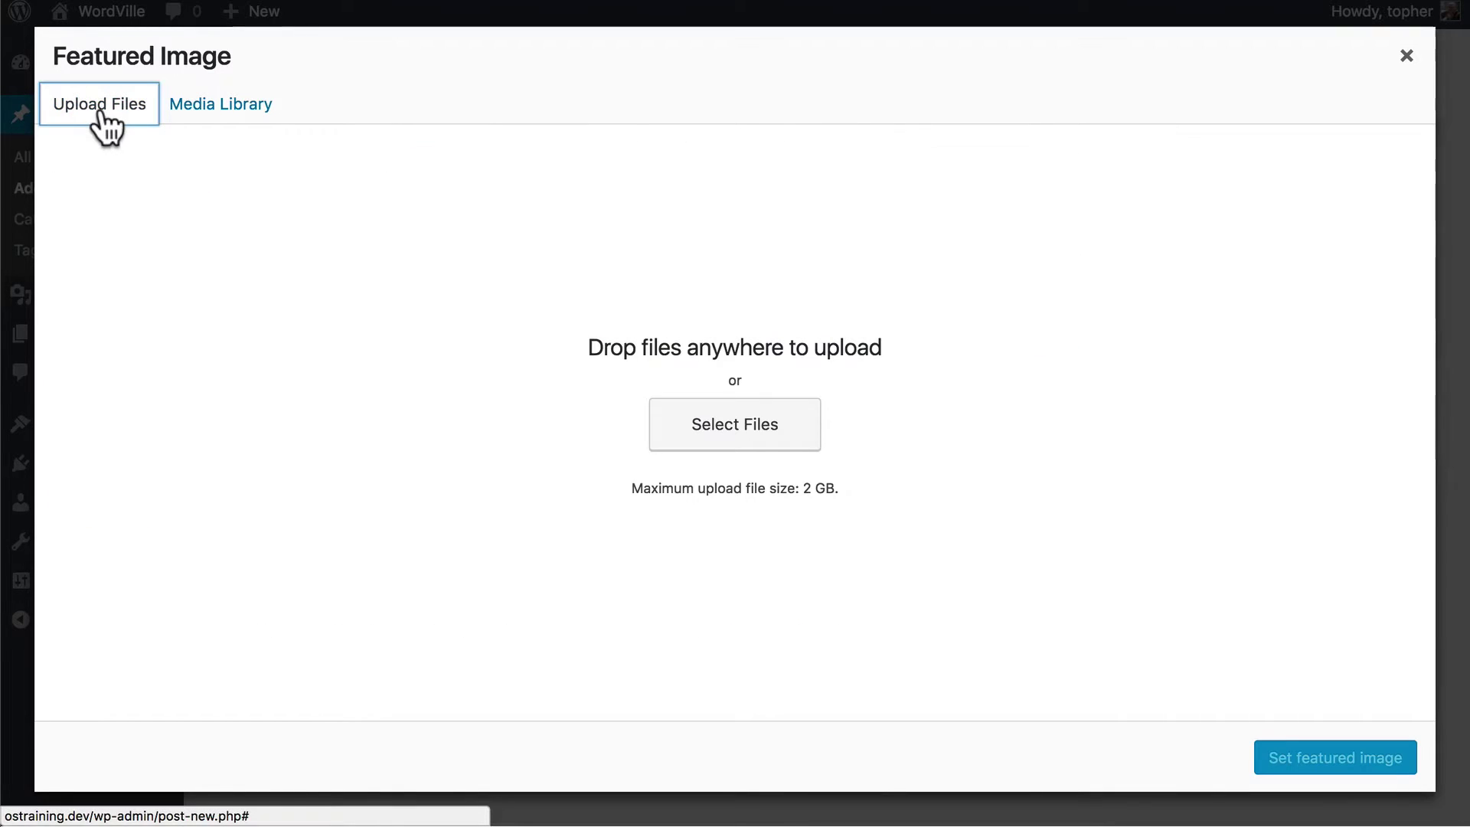
pyautogui.click(691, 421)
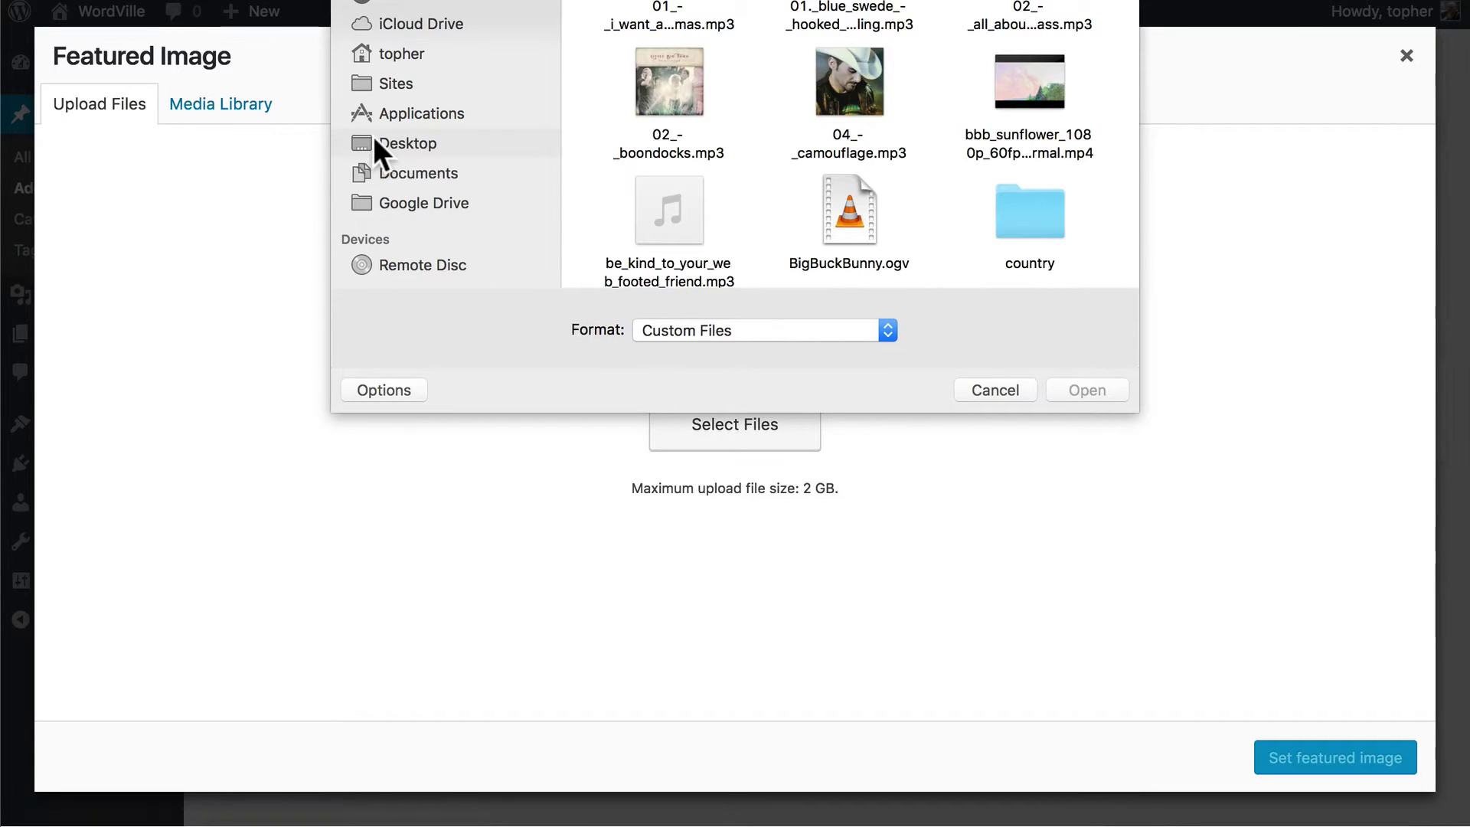
pyautogui.click(374, 140)
pyautogui.doubleClick(663, 130)
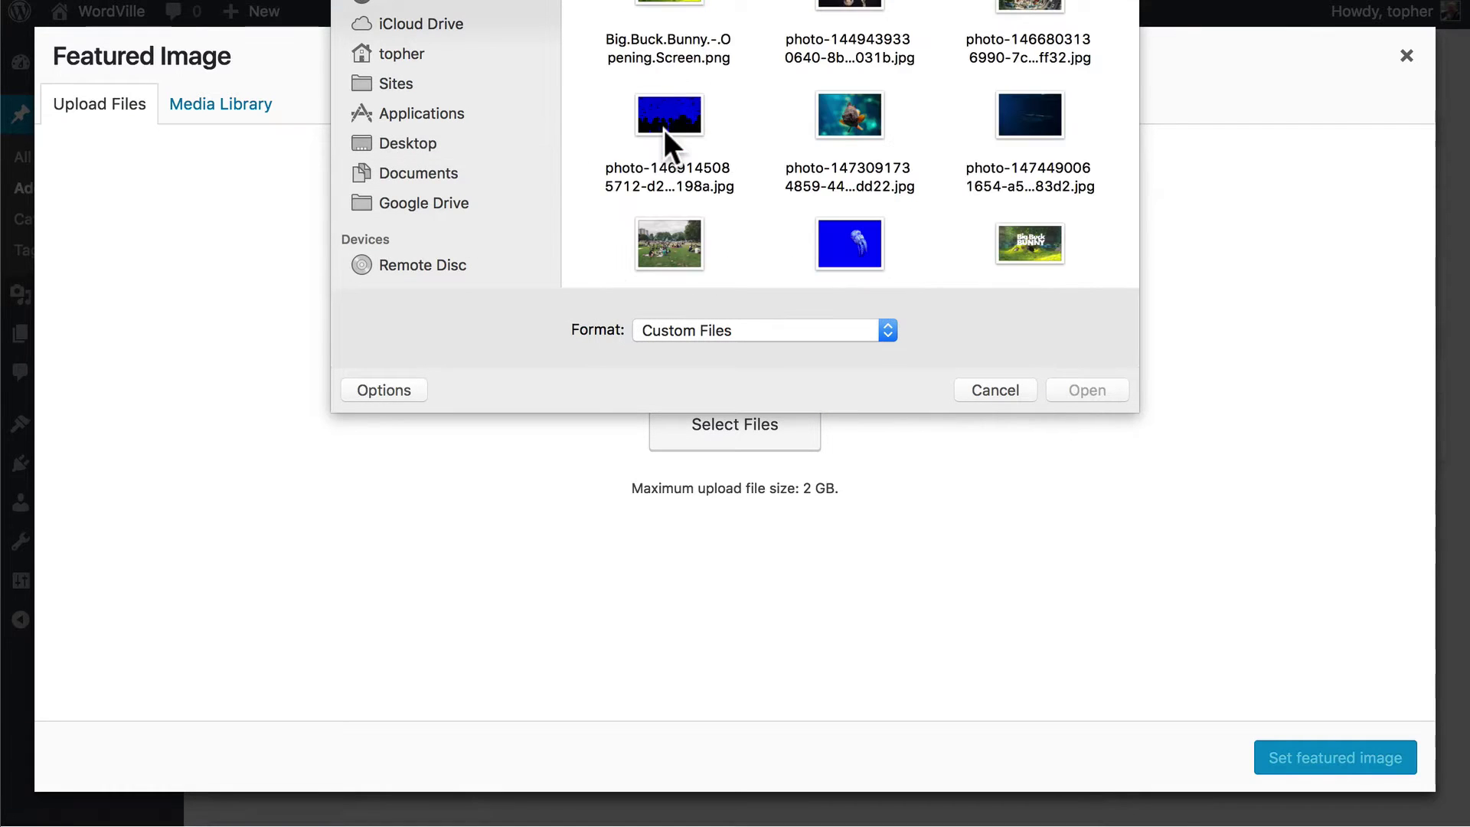
pyautogui.scroll(1, 823, 150)
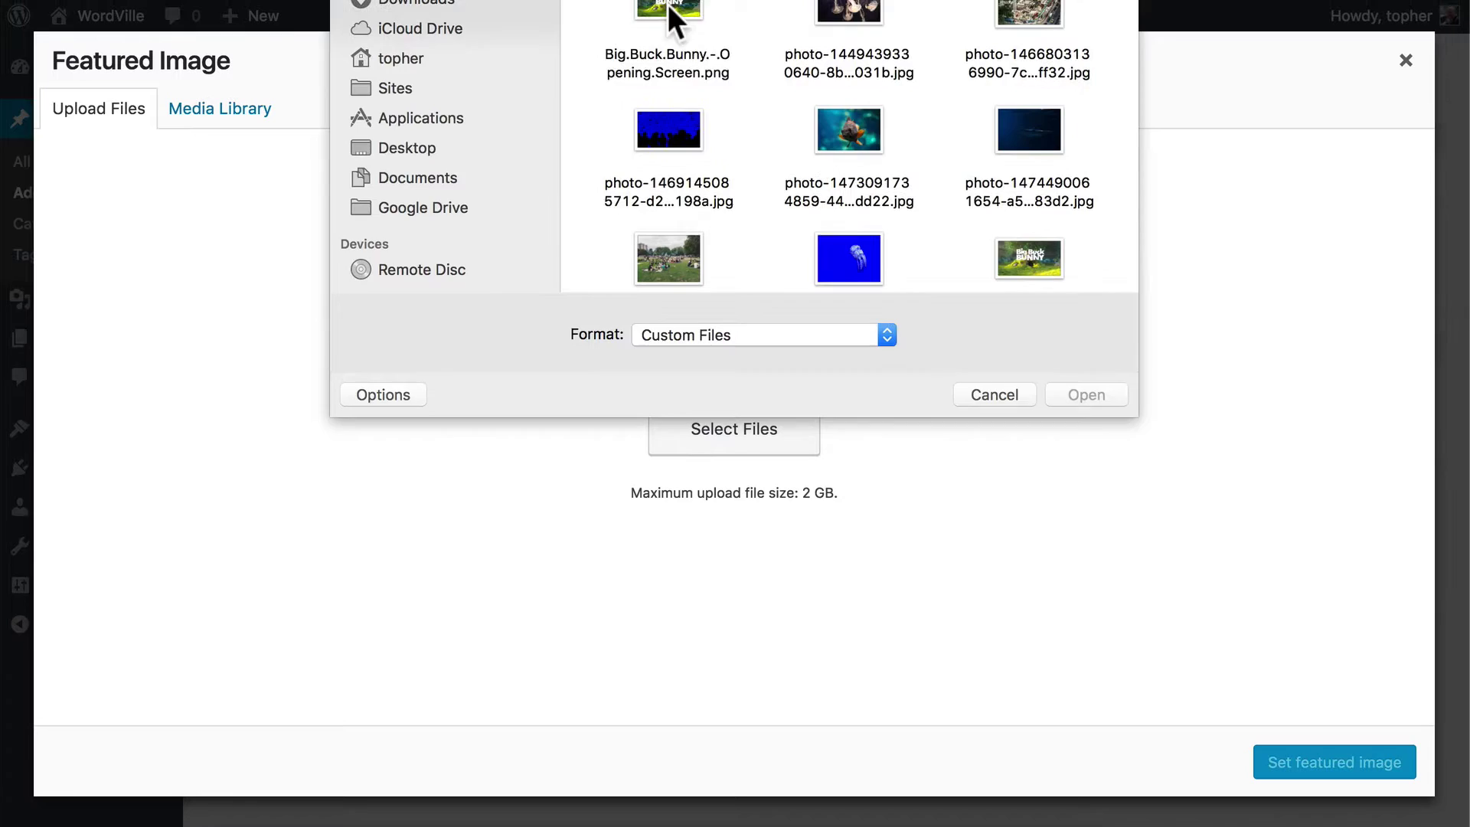
pyautogui.doubleClick(668, 8)
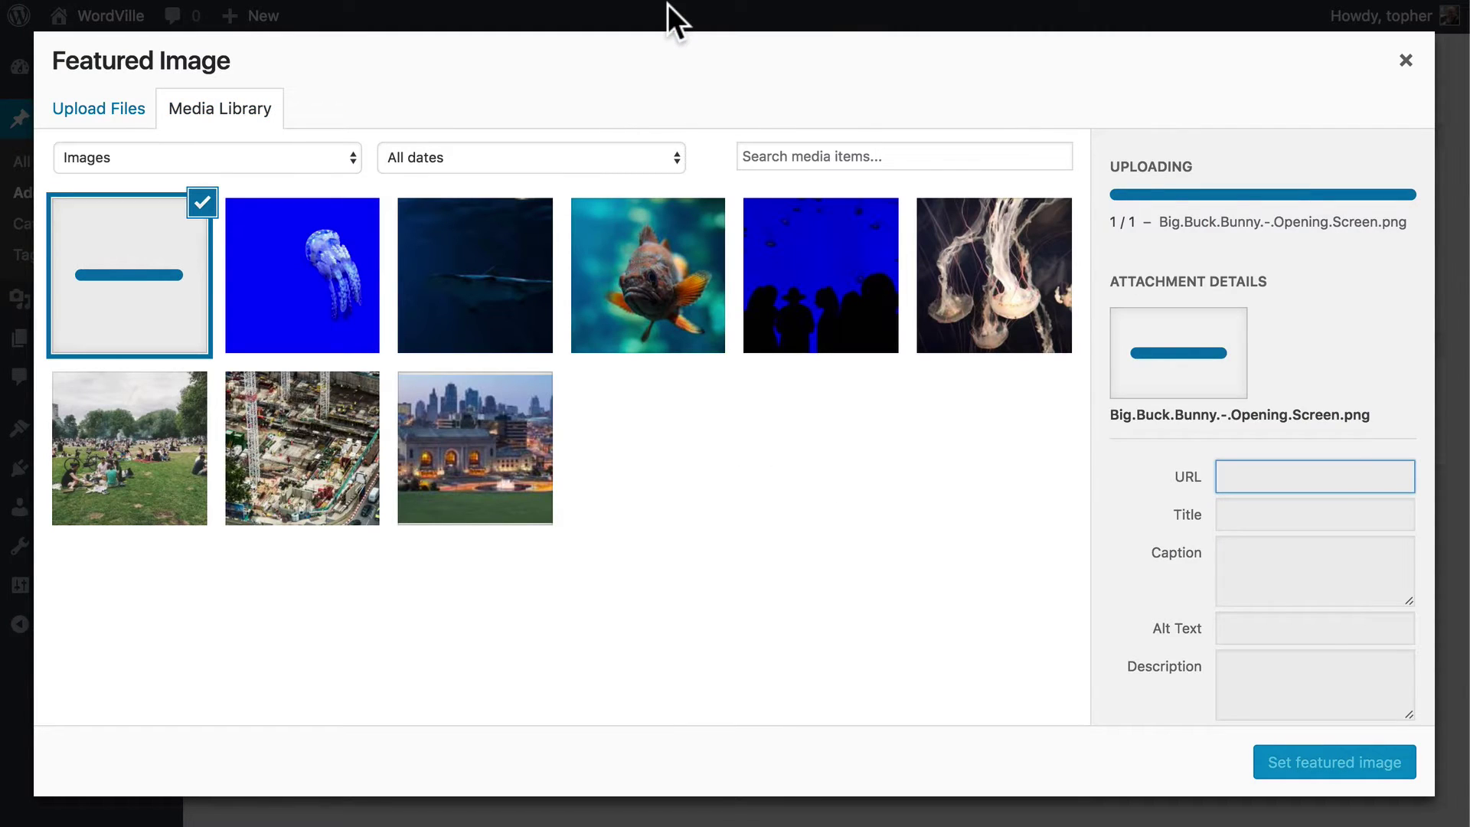
# Clear the image's title and set its alt text to 'Big Buck Bunny movie poster'.
pyautogui.click(1267, 484)
pyautogui.tripleClick(1267, 484)
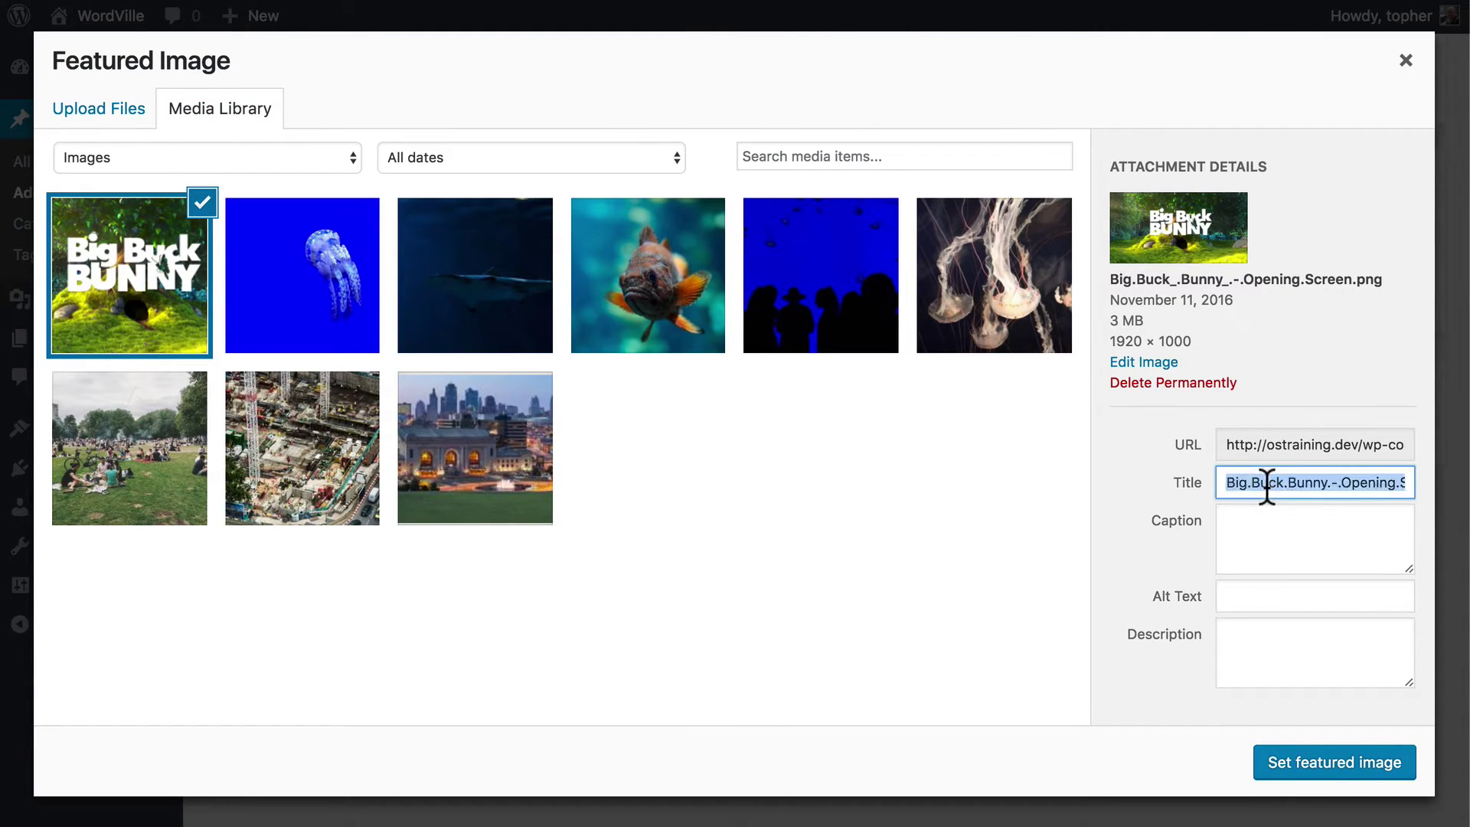
pyautogui.press('BackSpace')
pyautogui.click(1258, 597)
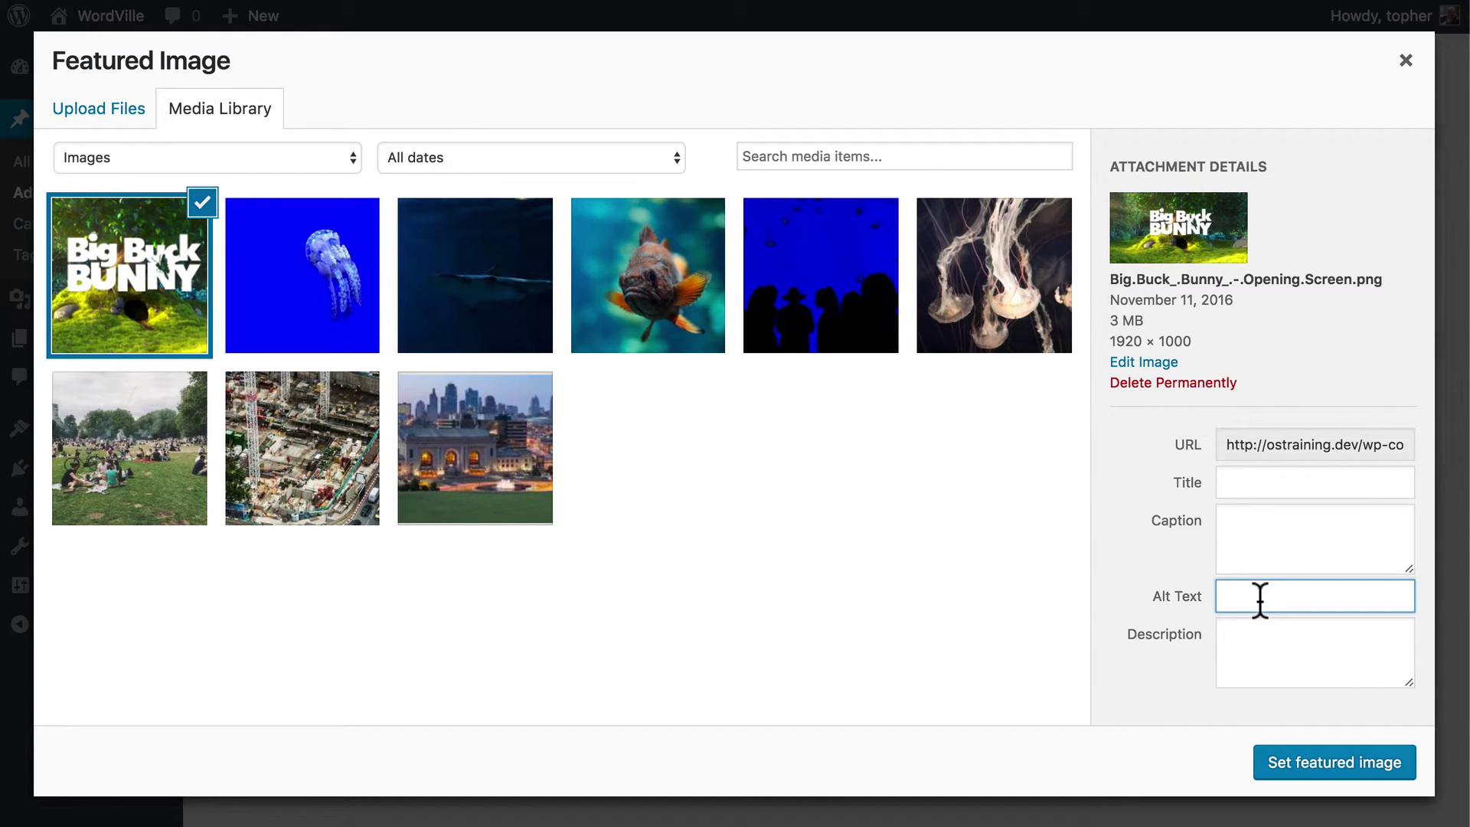
pyautogui.write('Big Buck Bunny ')
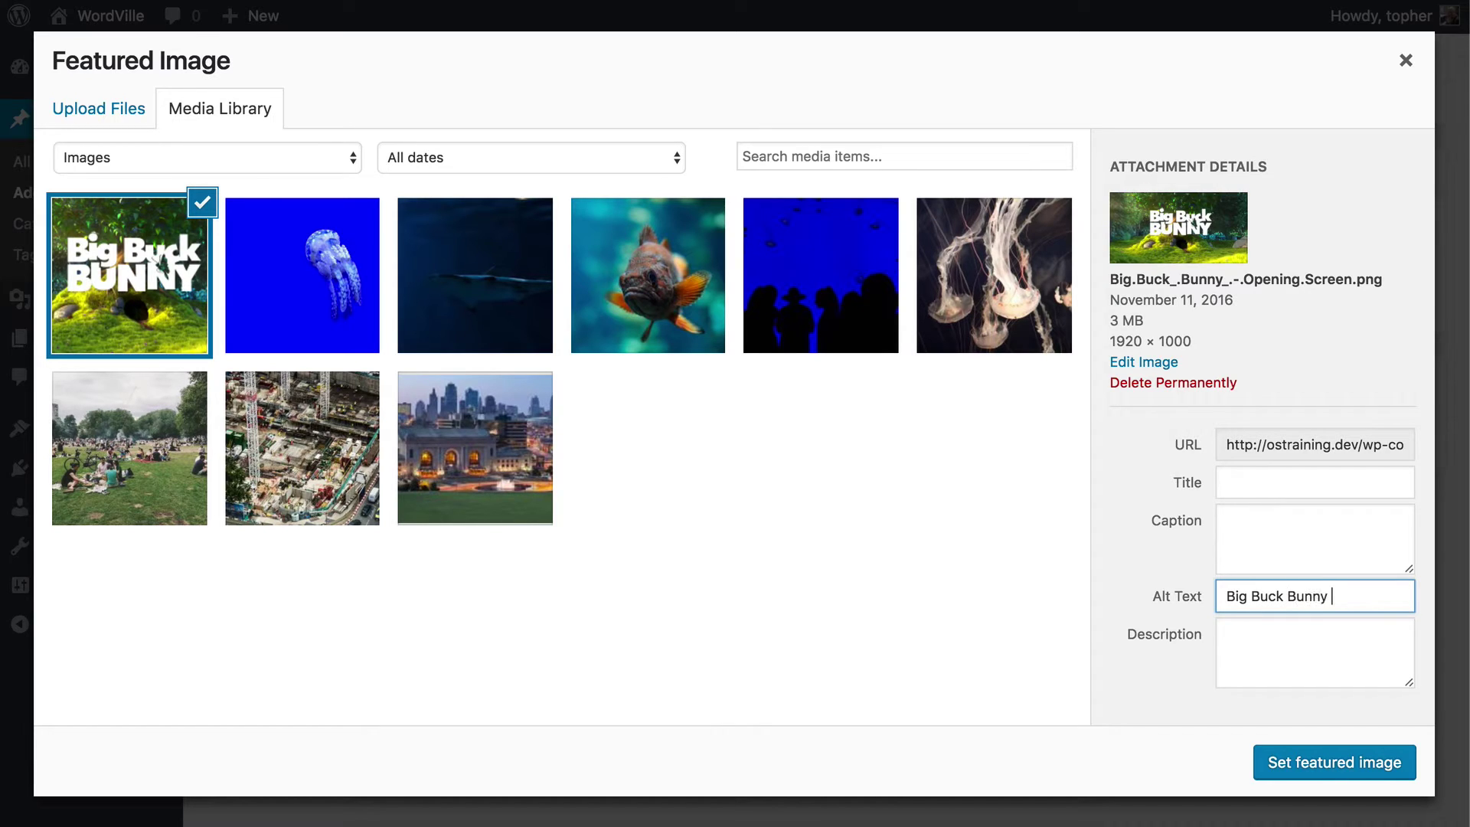
pyautogui.write('movie poster')
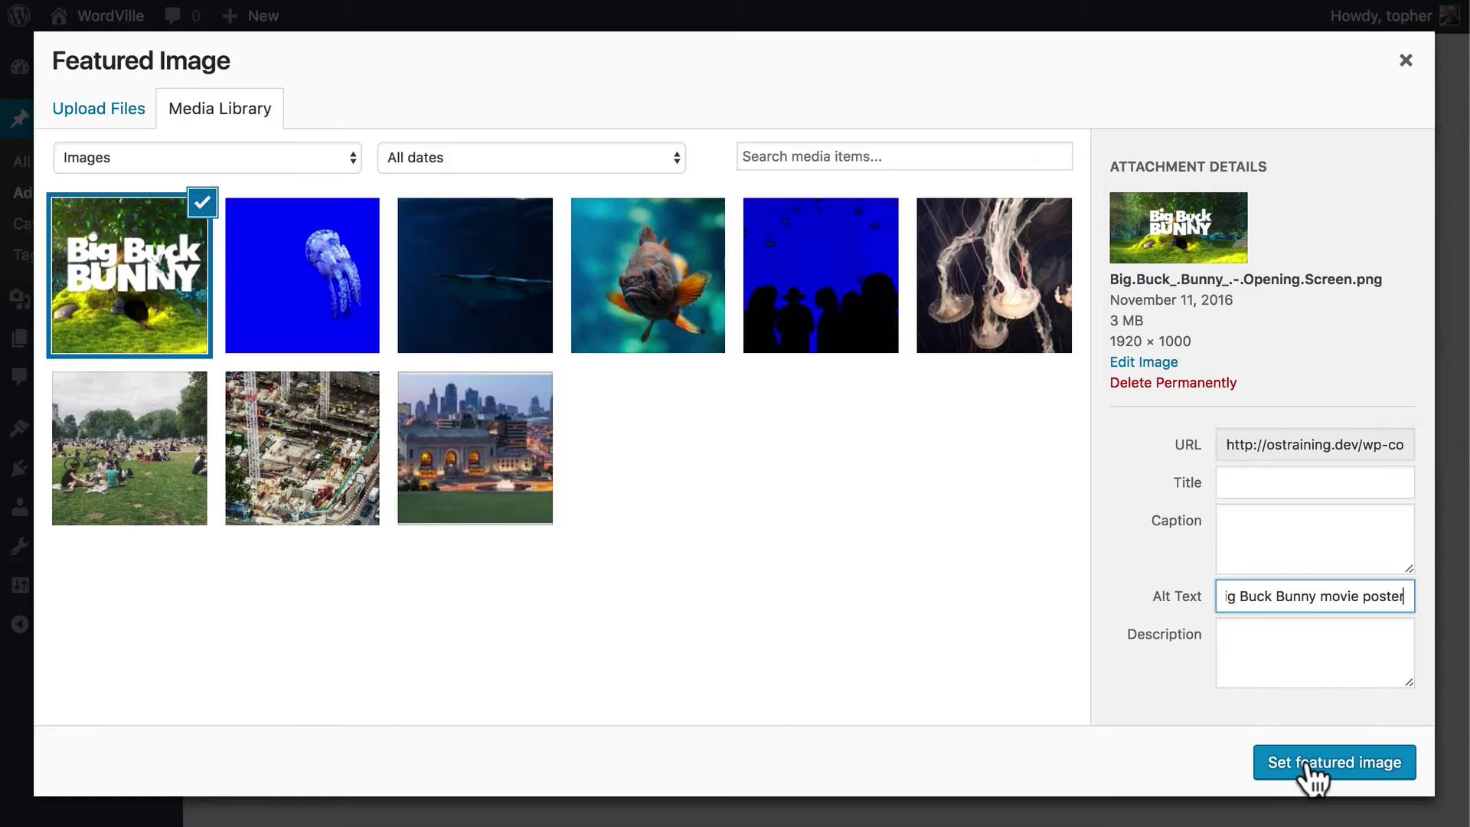
# Confirm the Big Buck Bunny featured image and place the cursor below the paragraph.
pyautogui.click(1307, 761)
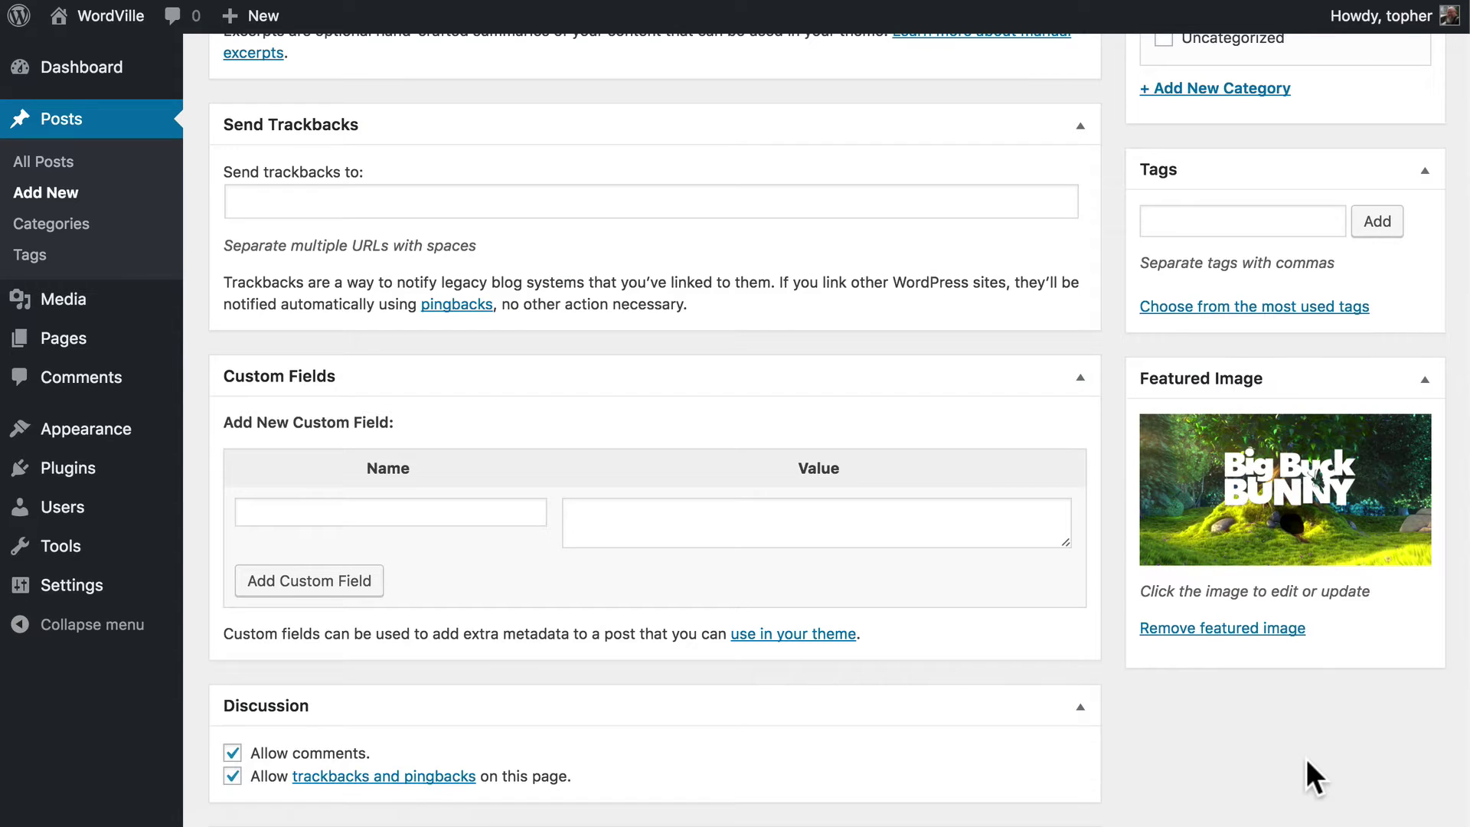
pyautogui.scroll(10, 1306, 760)
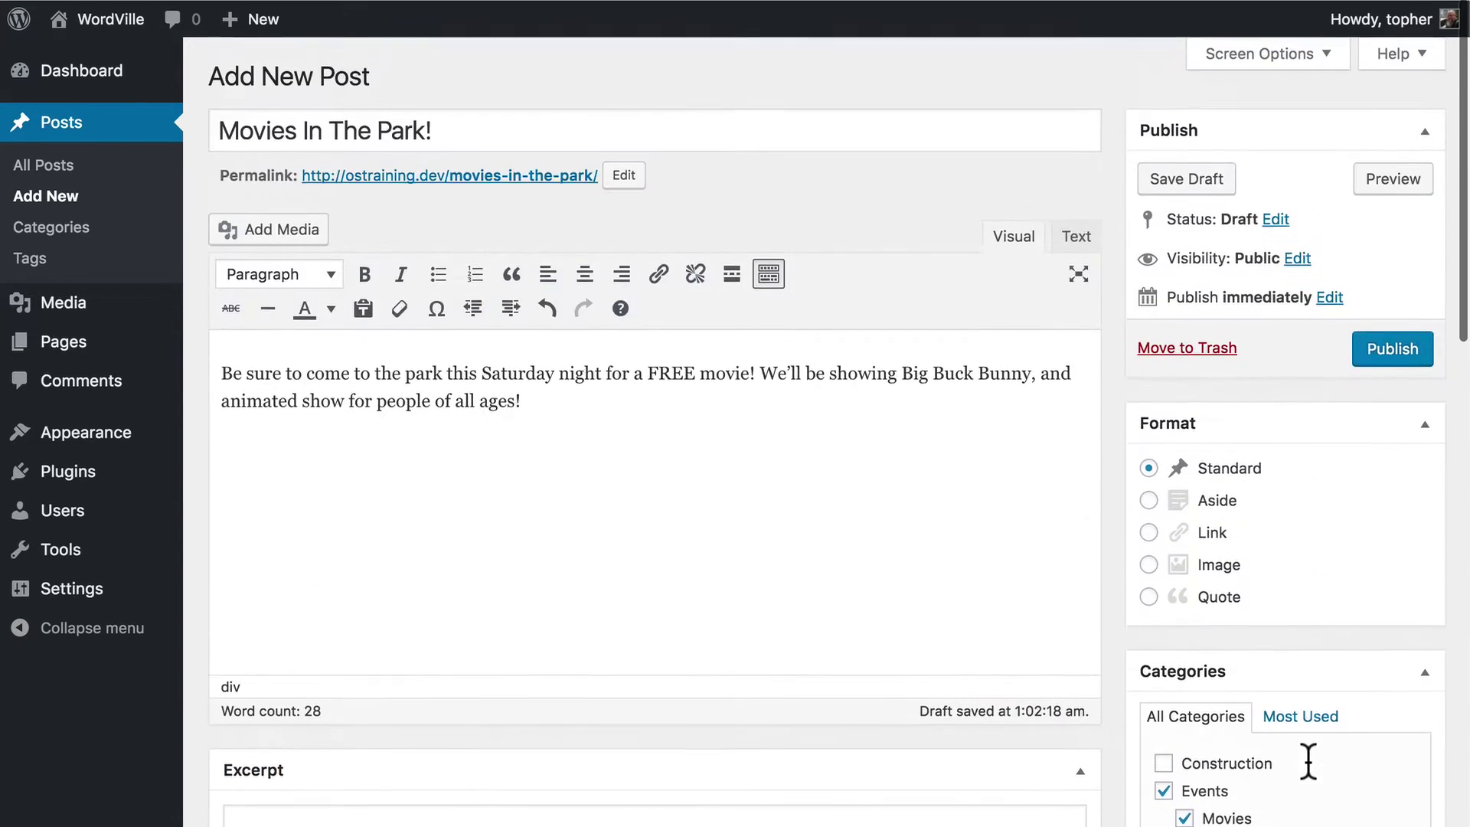
pyautogui.click(666, 489)
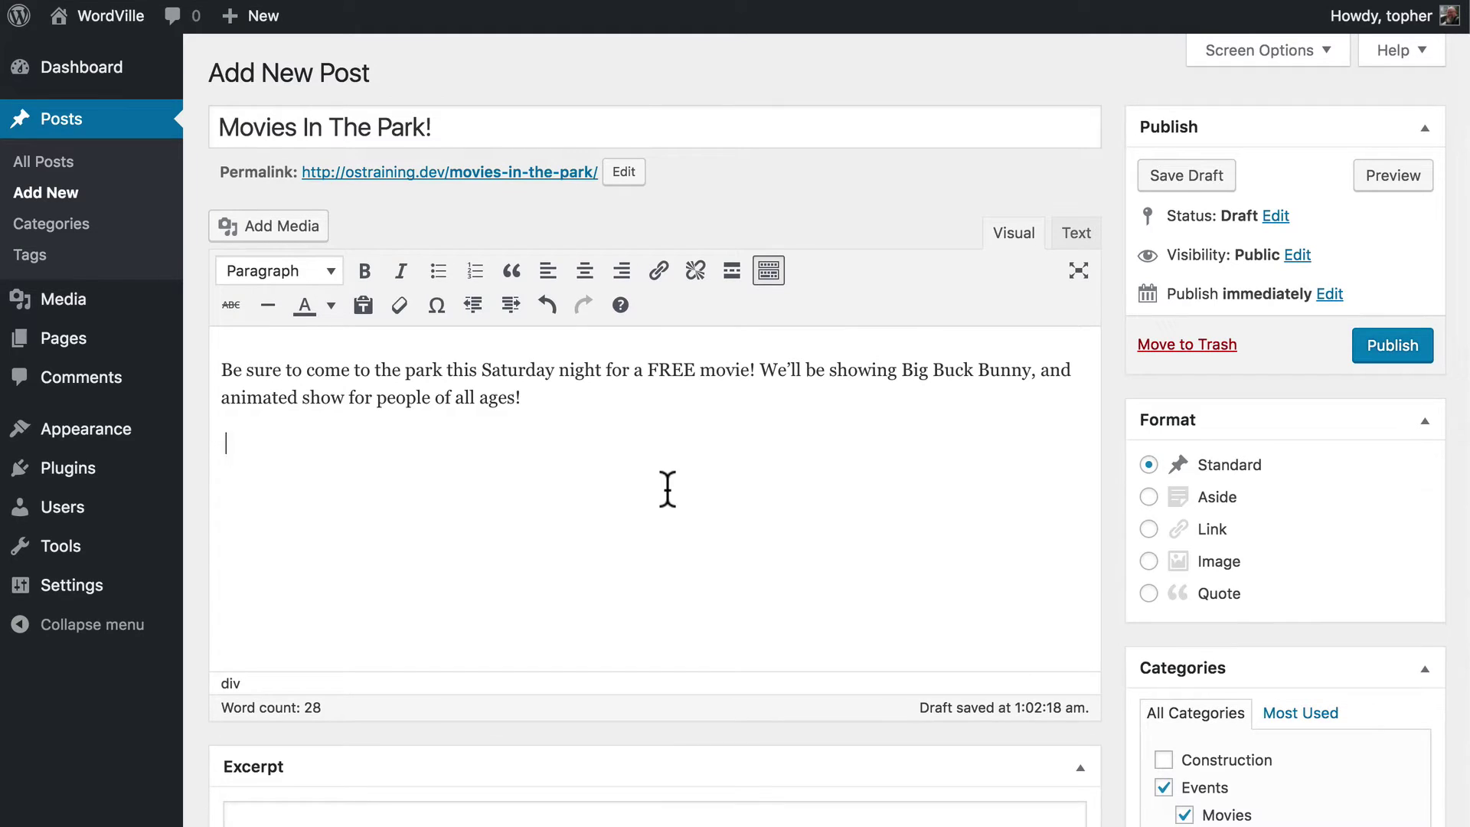
# Upload BigBuckBunny.ogv from the home folder and insert it as an embedded media player.
pyautogui.click(304, 239)
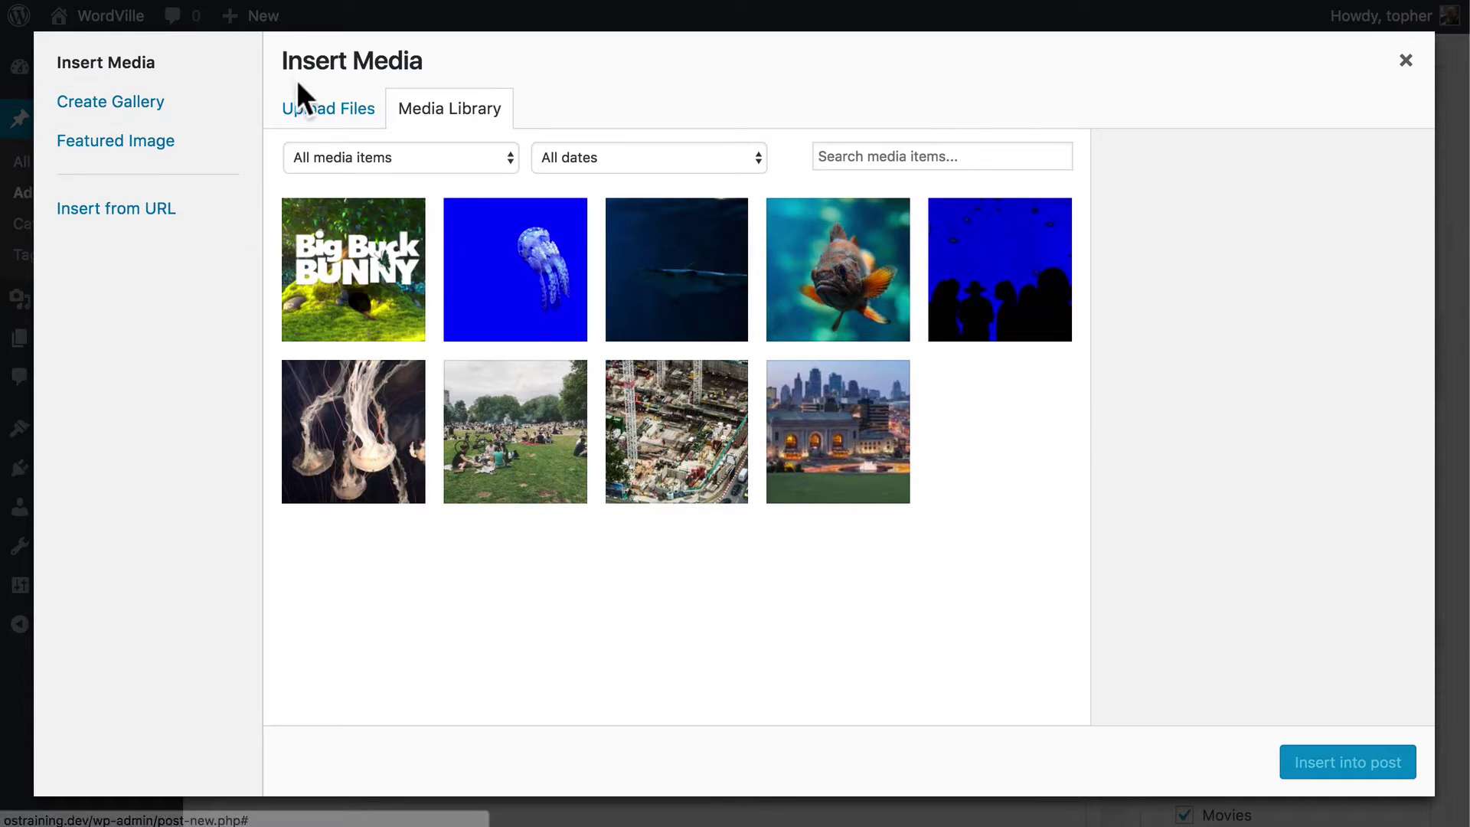
pyautogui.click(307, 111)
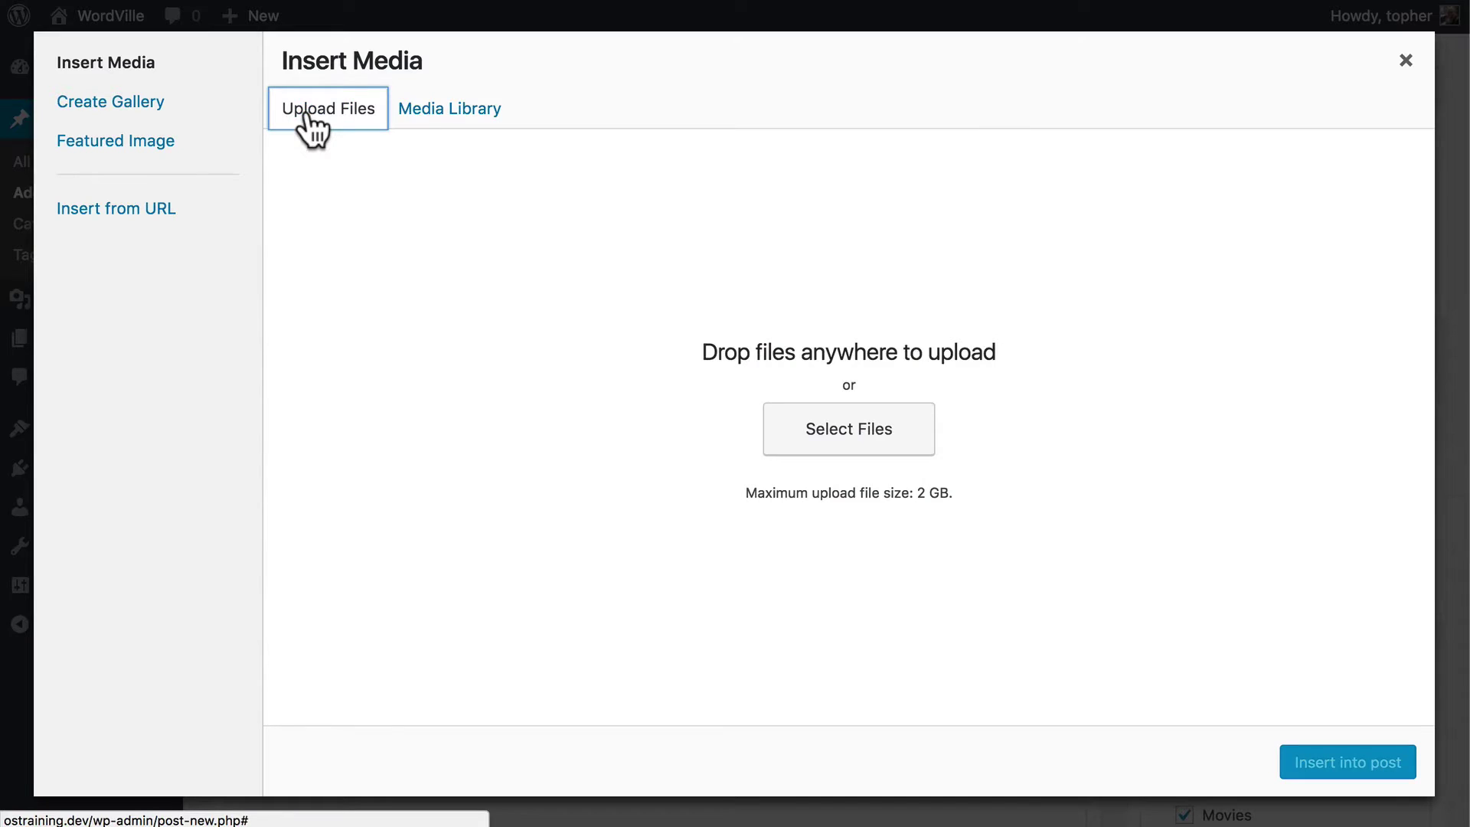
pyautogui.click(812, 436)
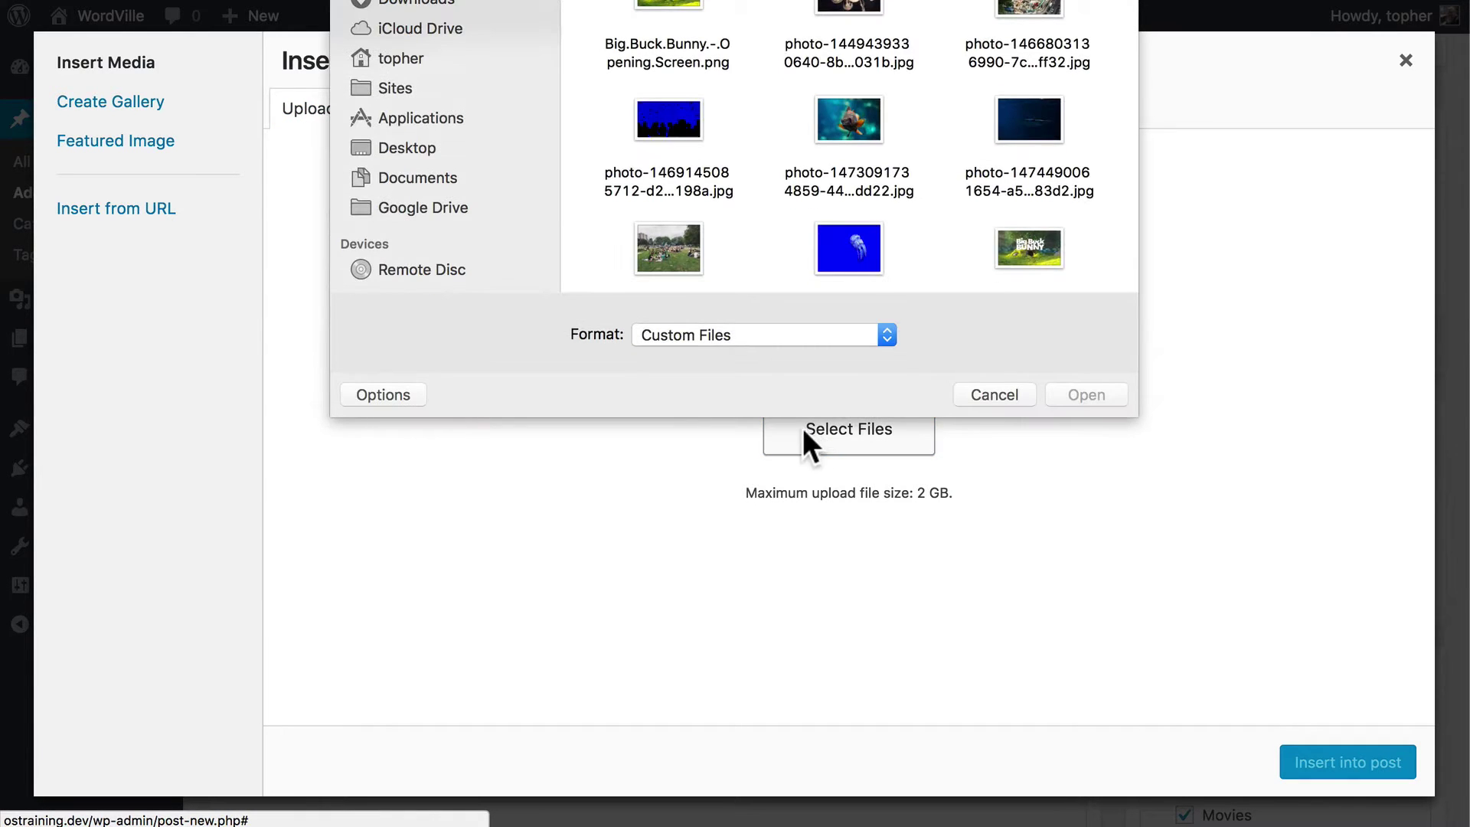
pyautogui.click(405, 59)
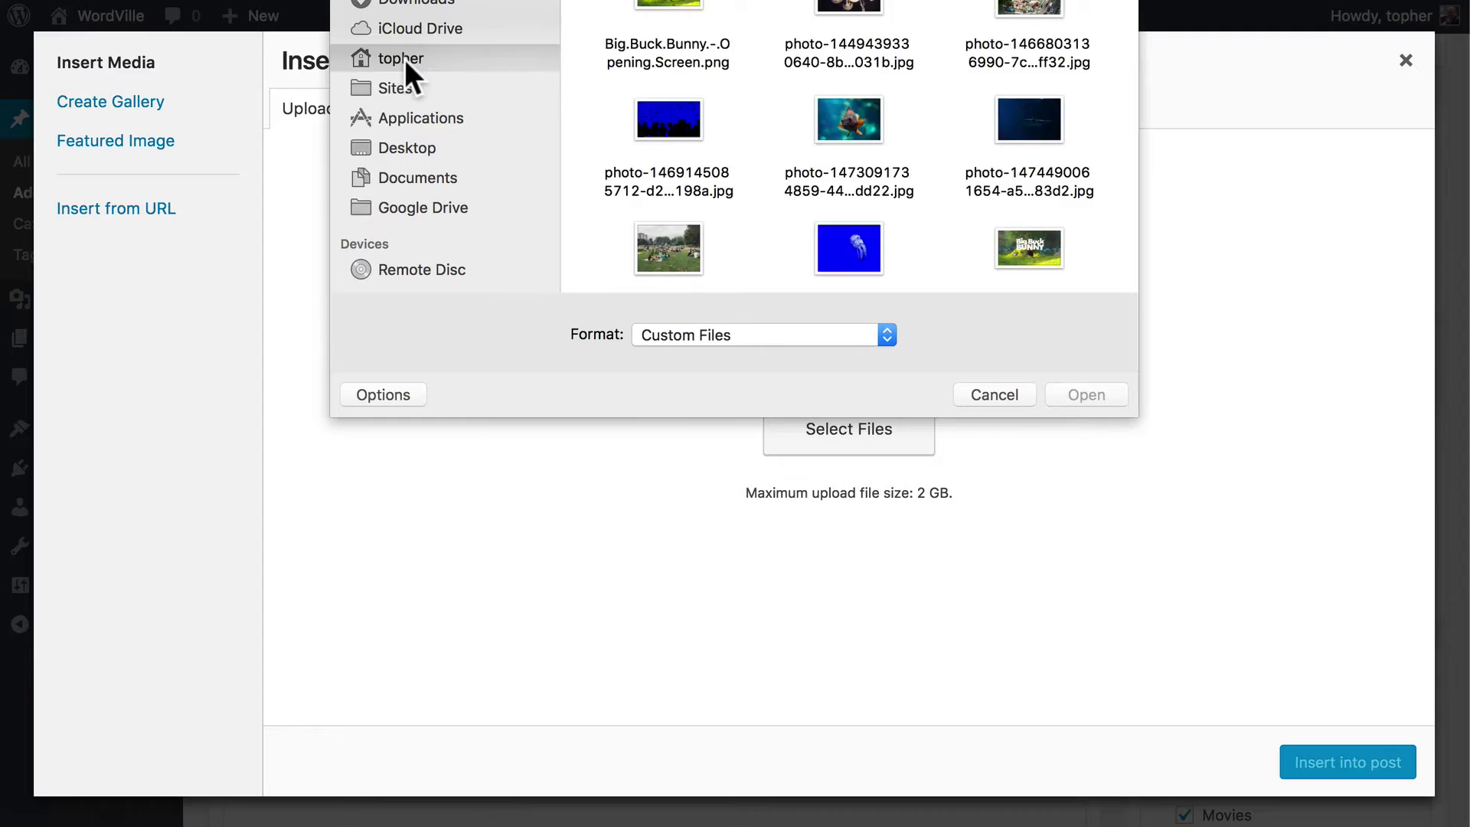
pyautogui.doubleClick(848, 222)
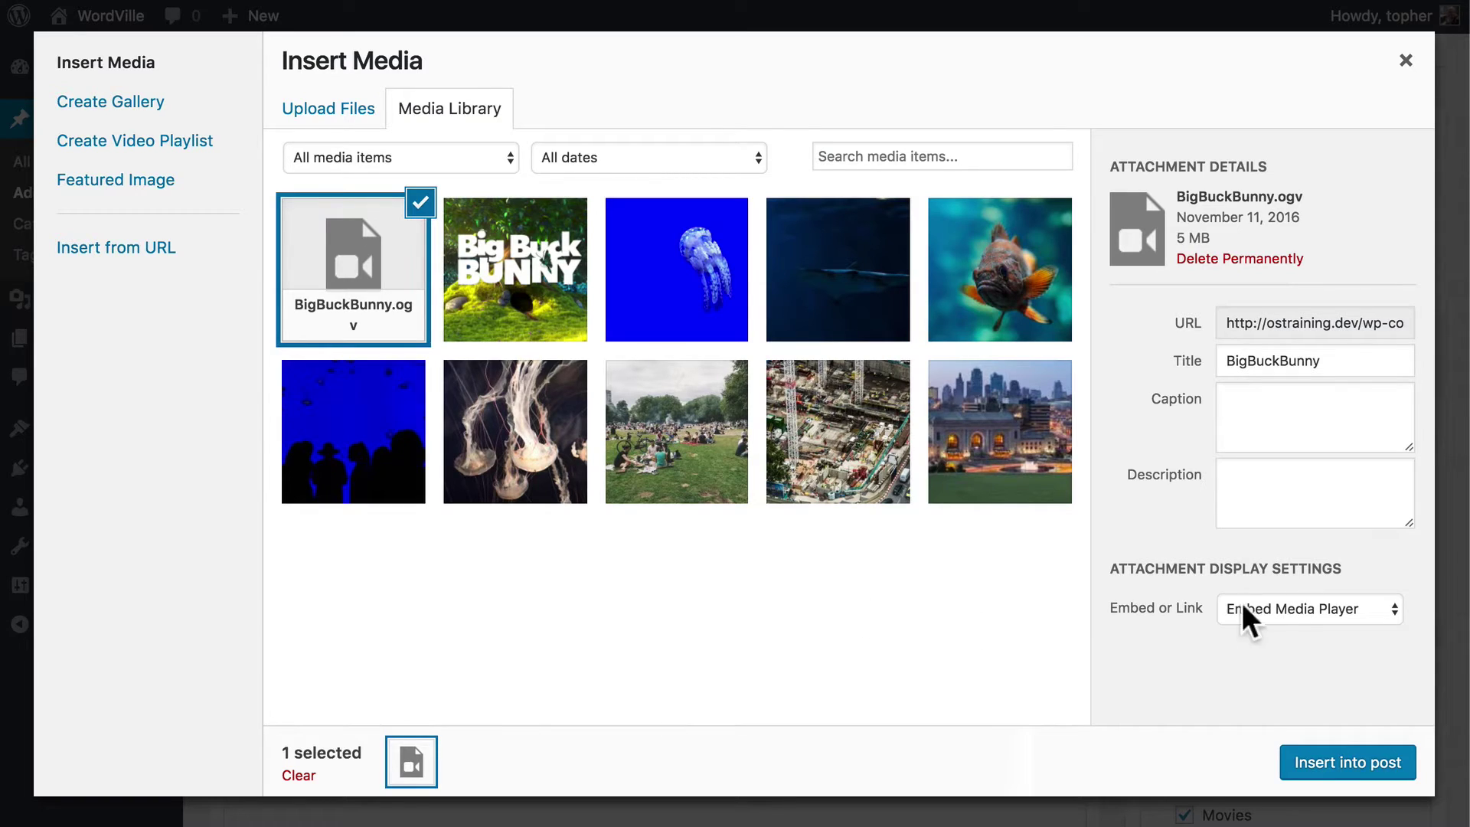
pyautogui.click(1289, 622)
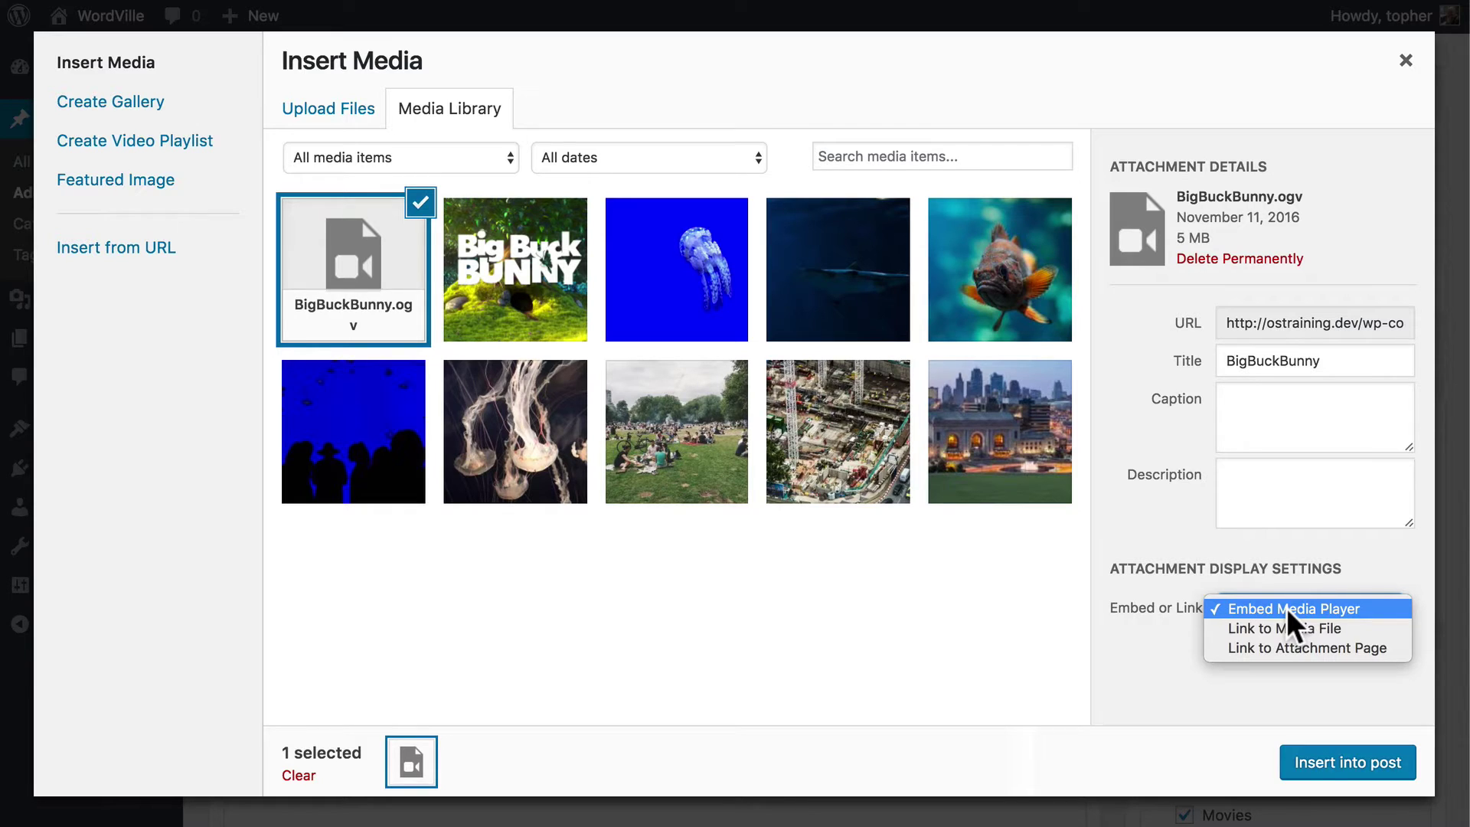
pyautogui.click(1286, 607)
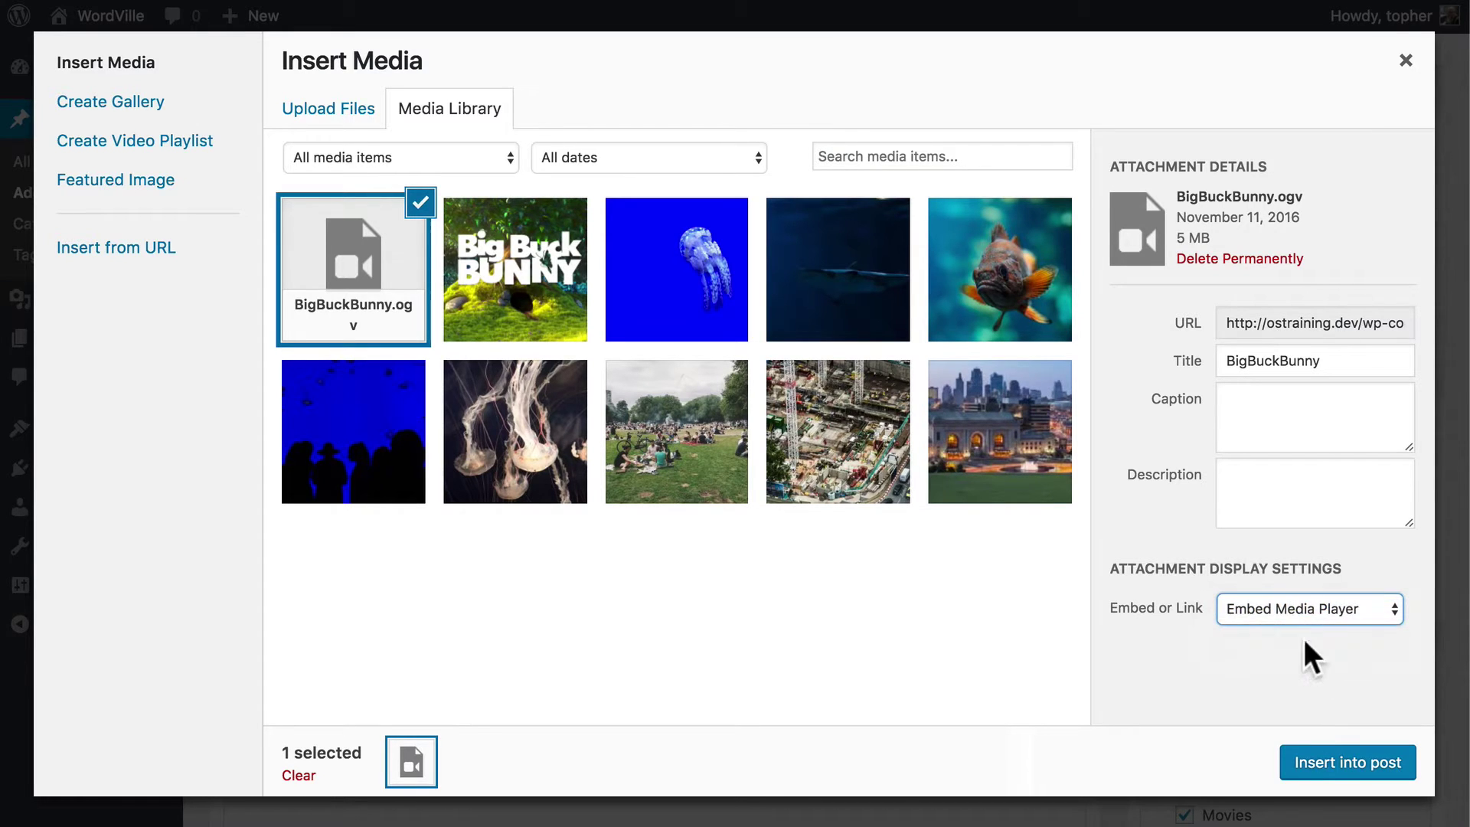
pyautogui.click(1323, 775)
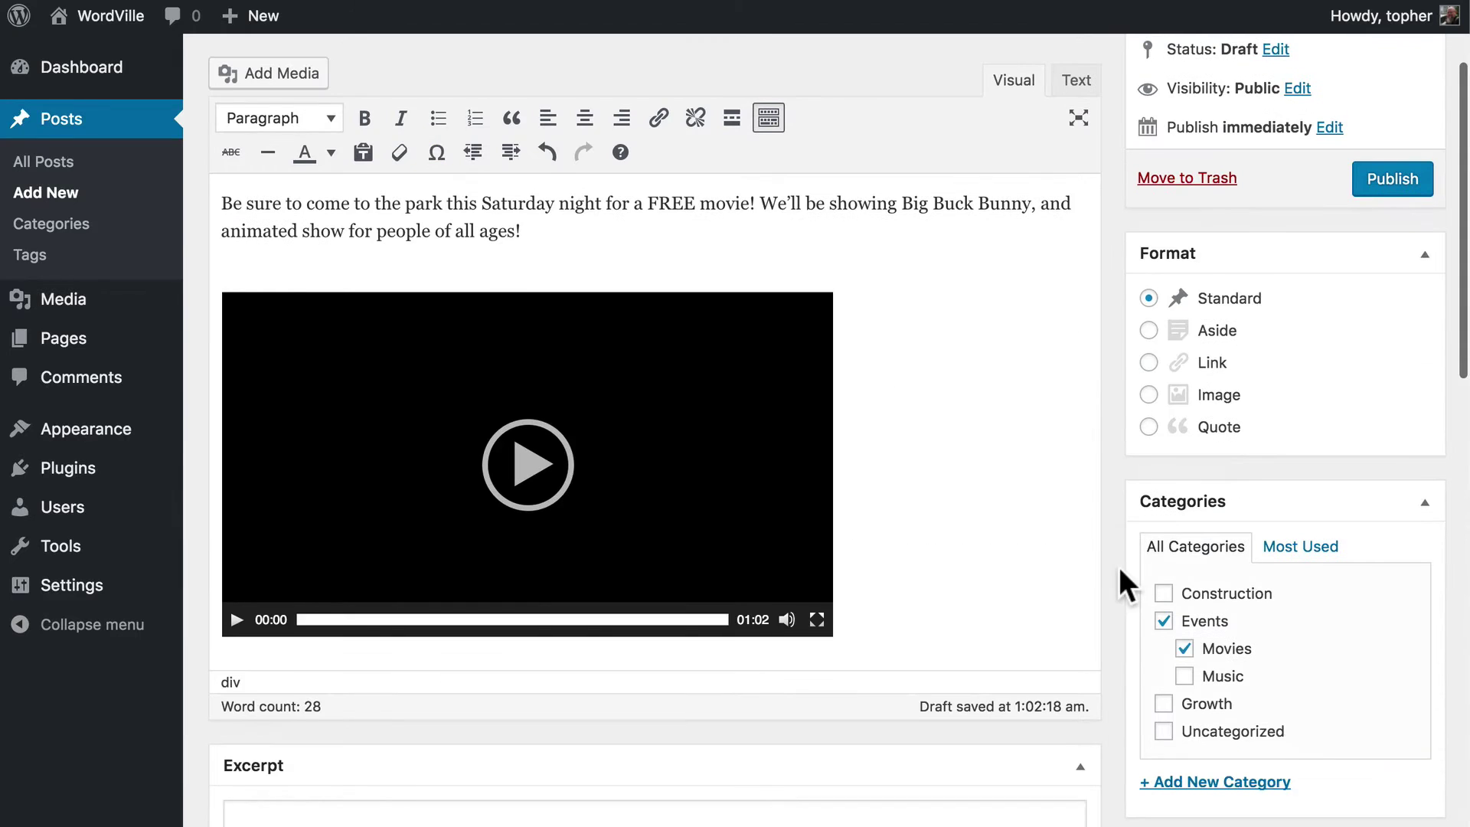
# Publish the Movies In The Park! post and view it on the live site.
pyautogui.click(1386, 175)
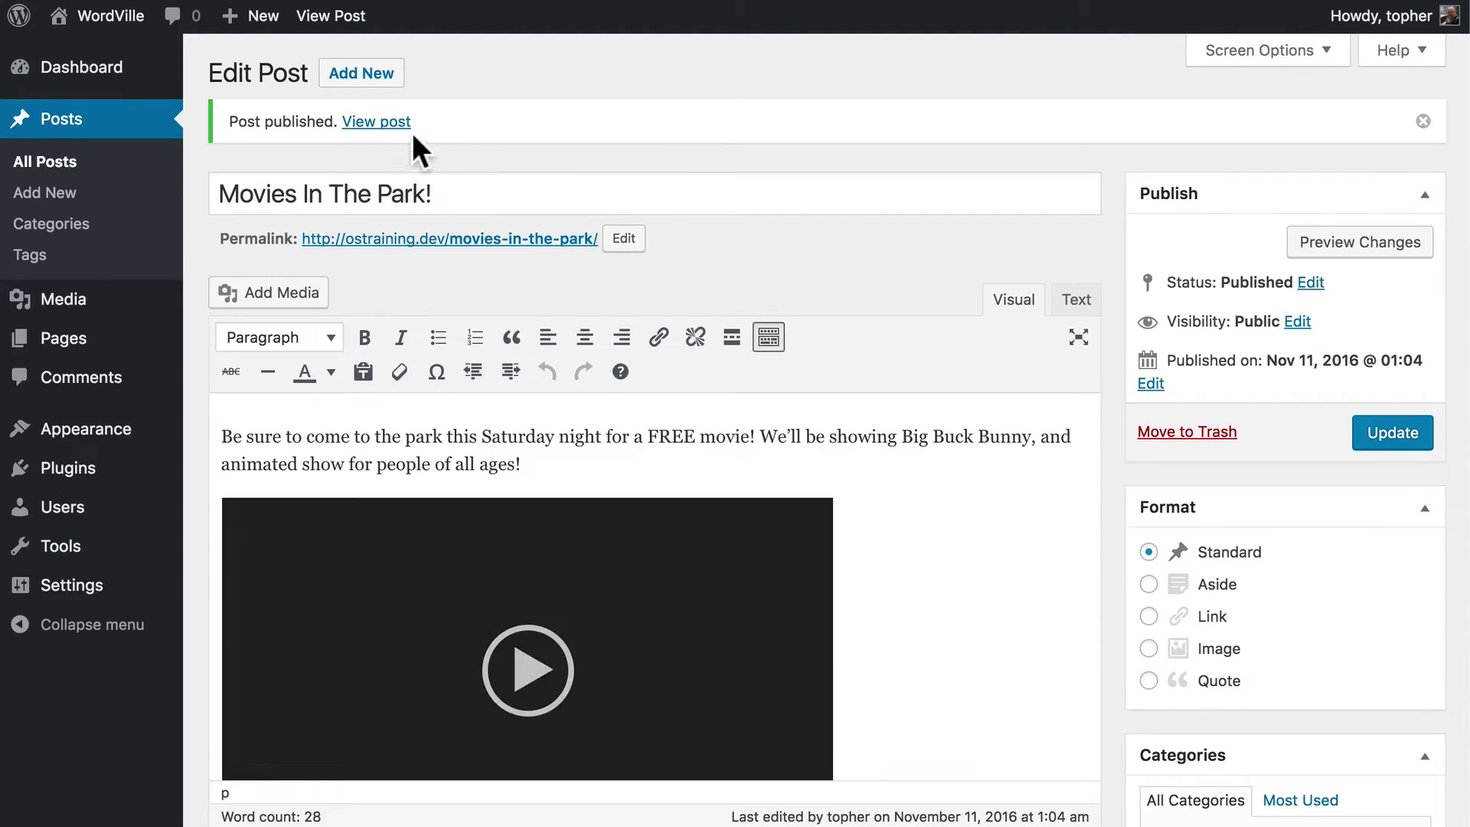
pyautogui.click(377, 124)
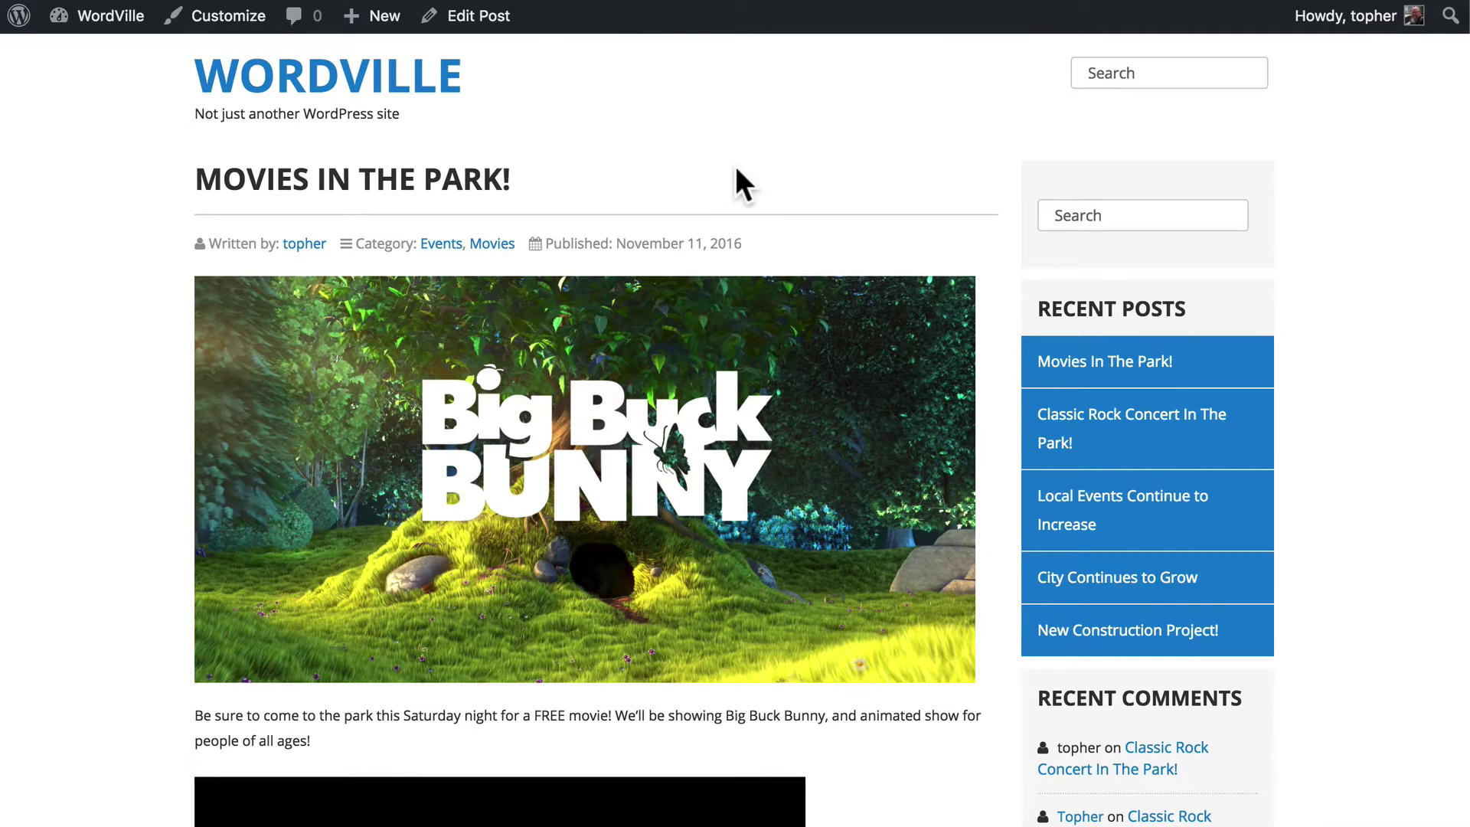
pyautogui.scroll(-5, 736, 168)
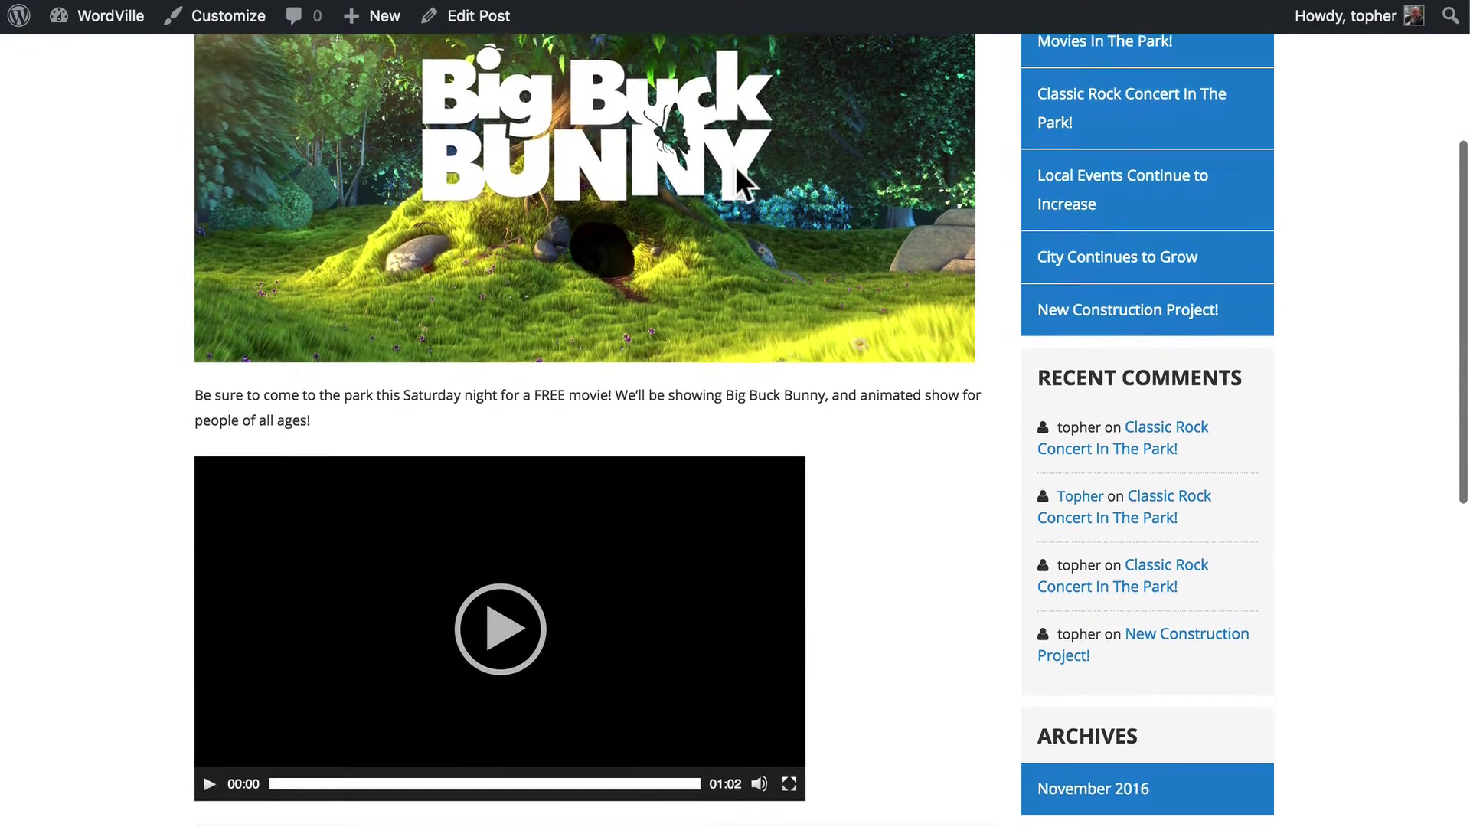
pyautogui.scroll(-2, 735, 167)
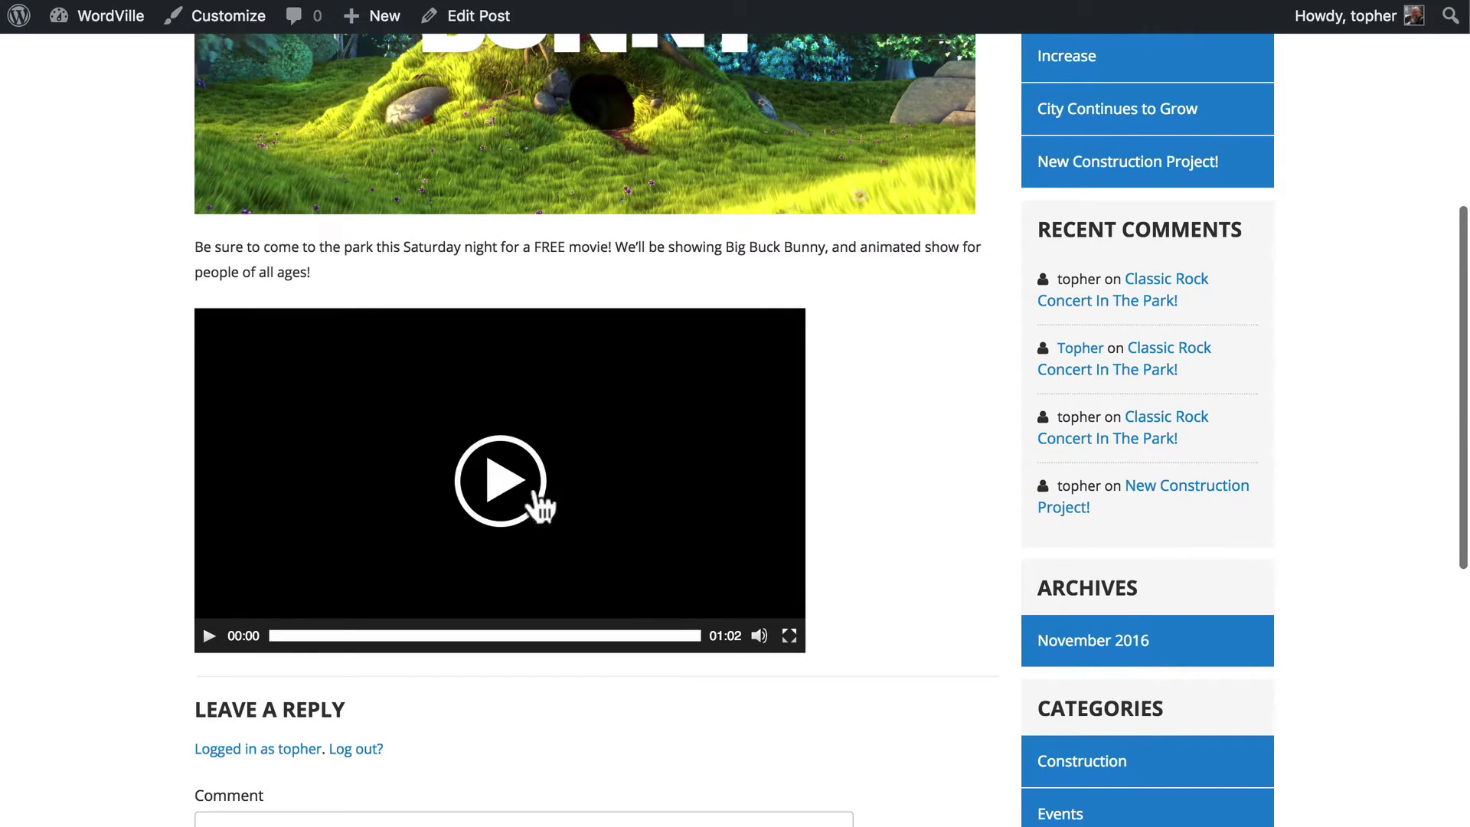
# Play the embedded video, try fullscreen, raise the volume, then pause it.
pyautogui.click(496, 480)
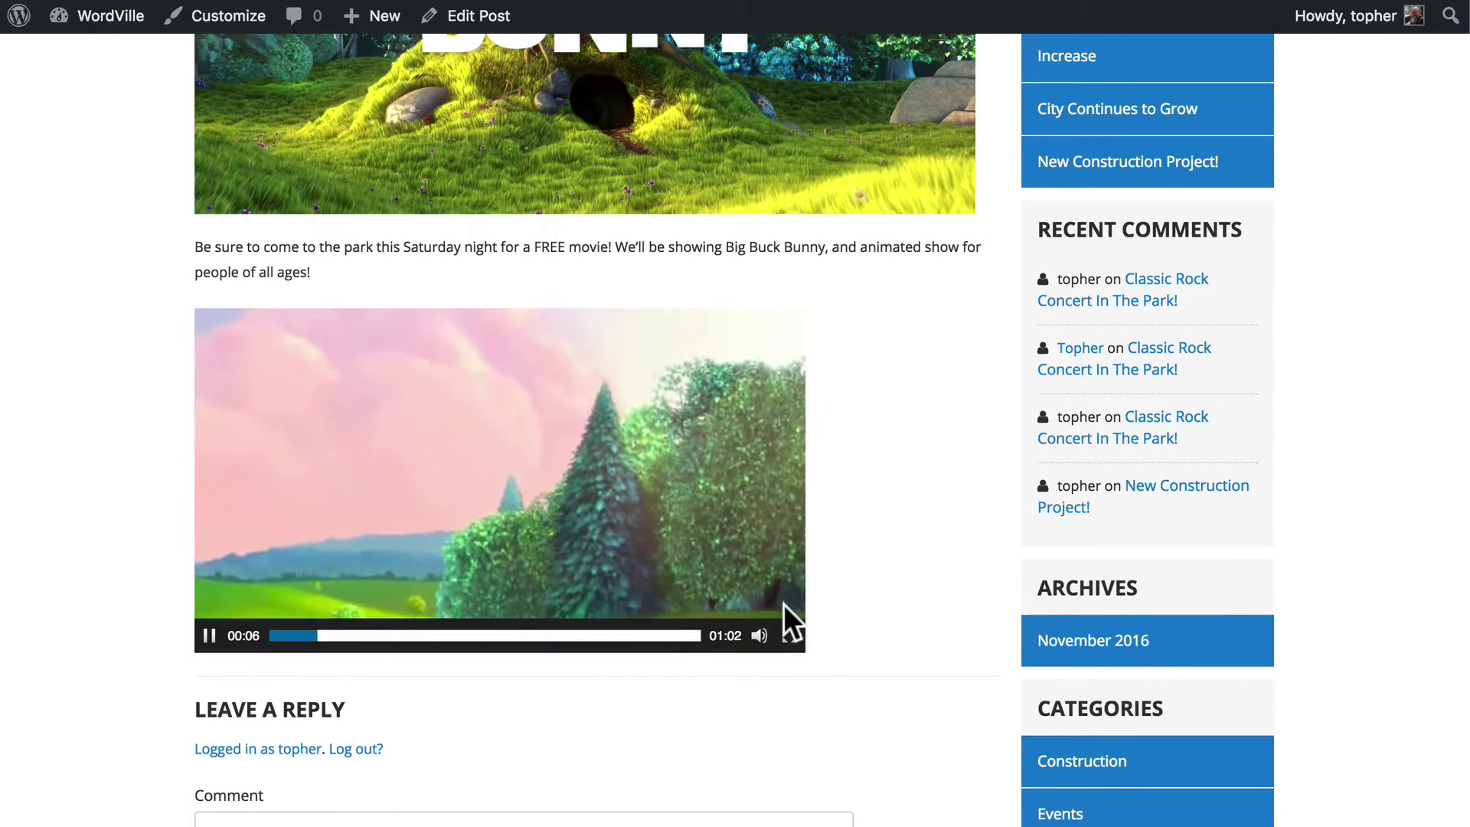
pyautogui.click(789, 635)
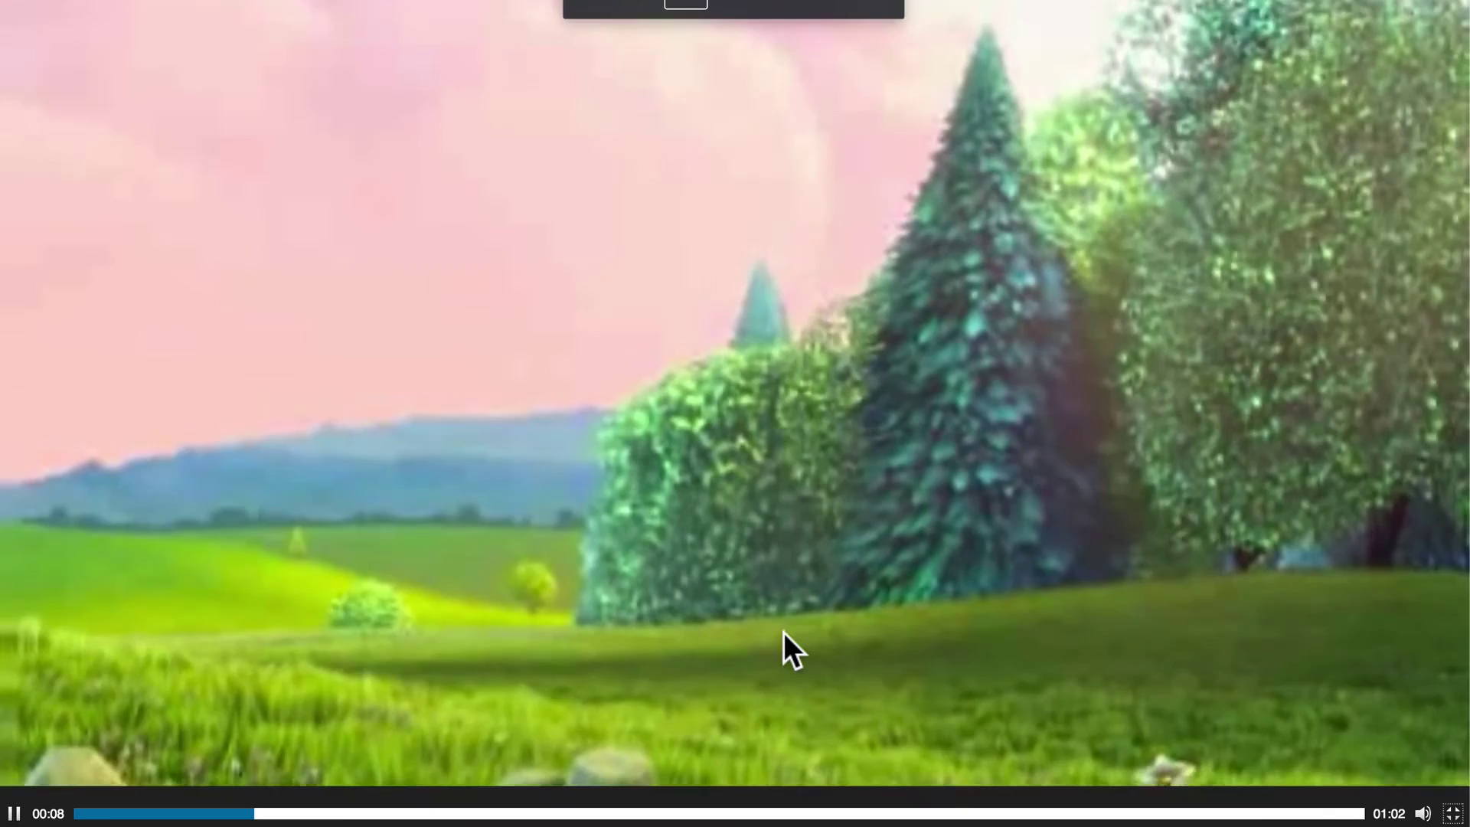
pyautogui.press('Escape')
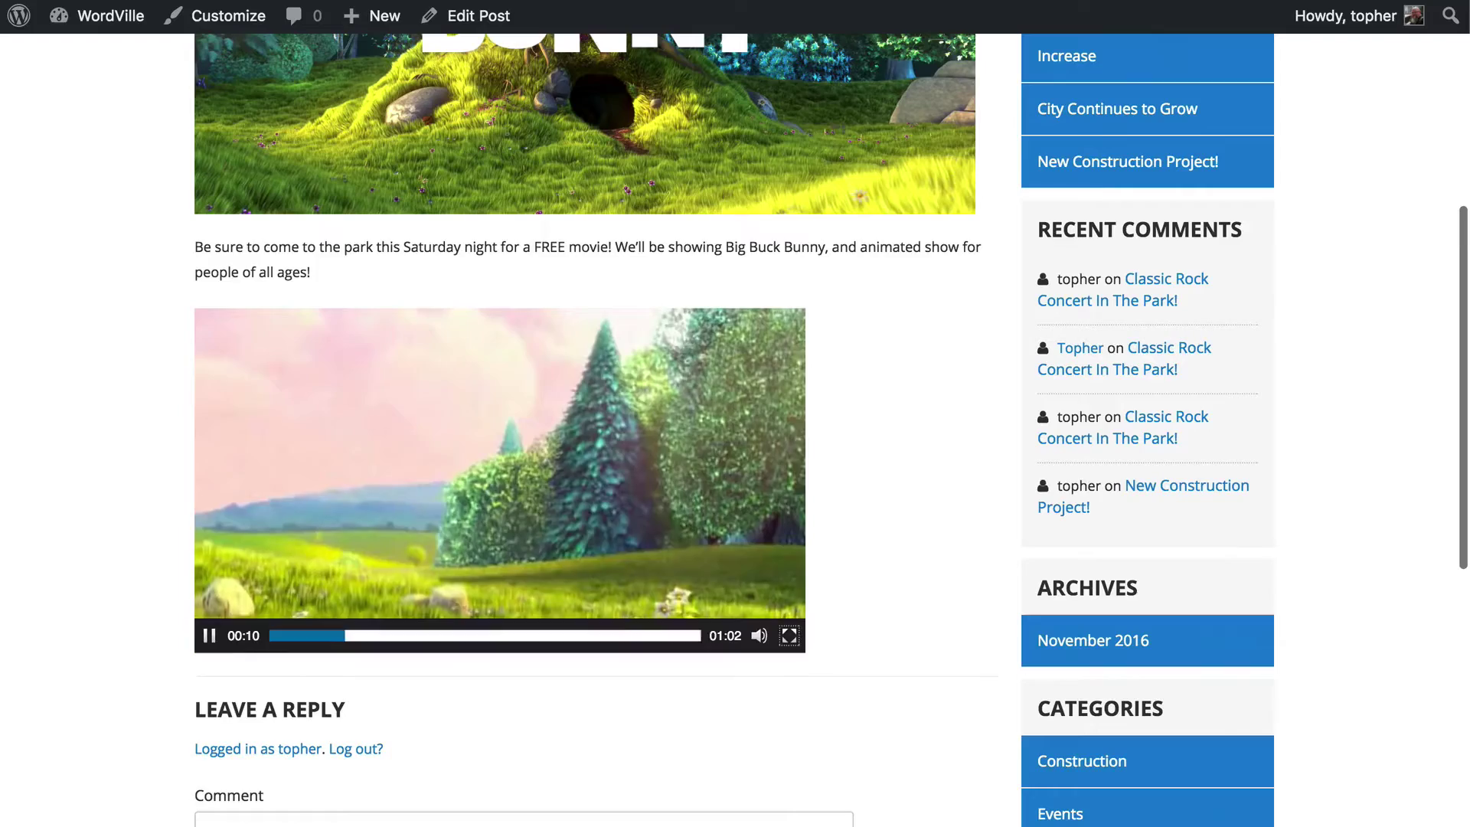
pyautogui.moveTo(760, 643)
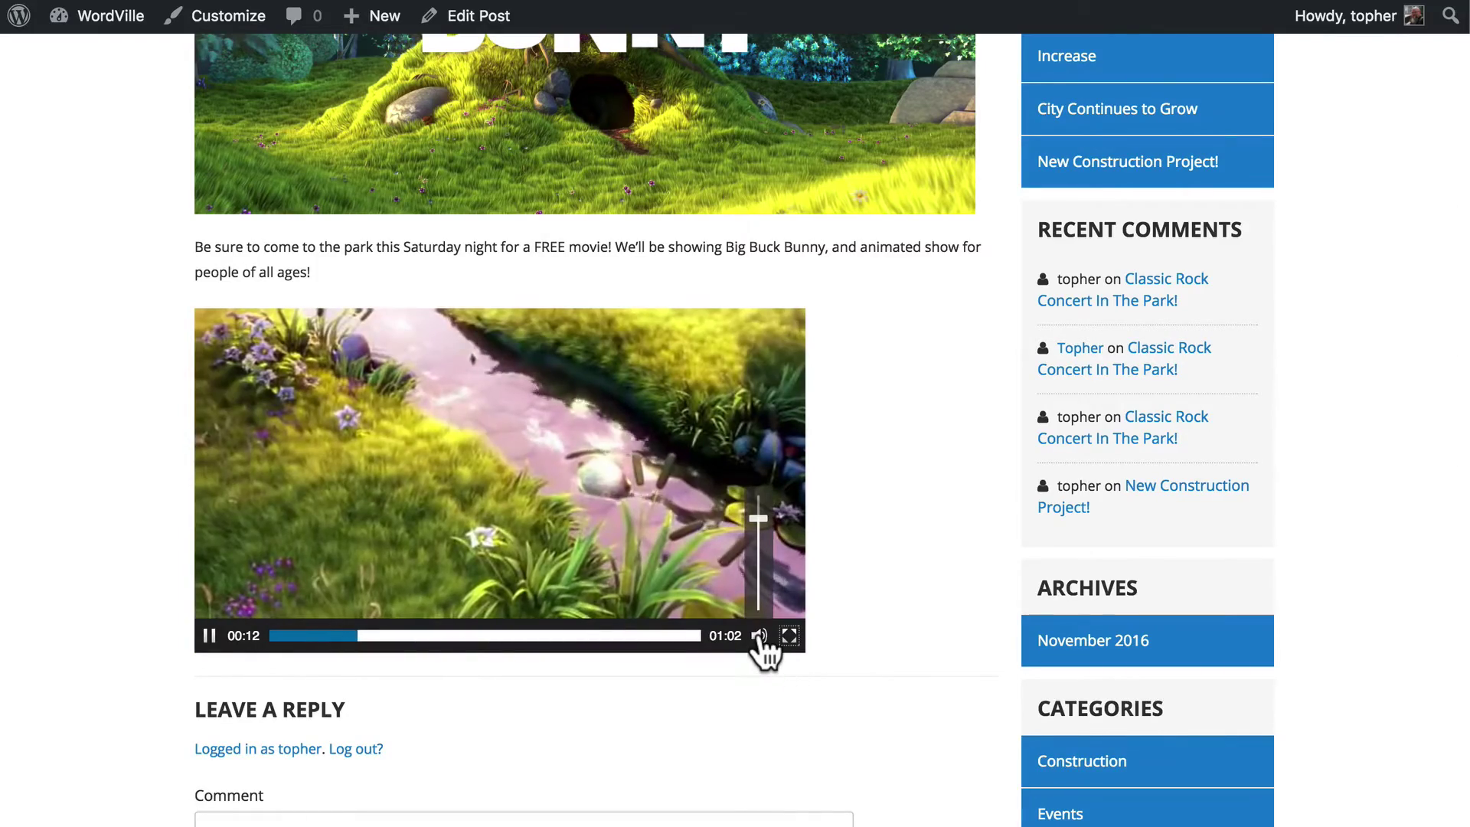
pyautogui.click(759, 575)
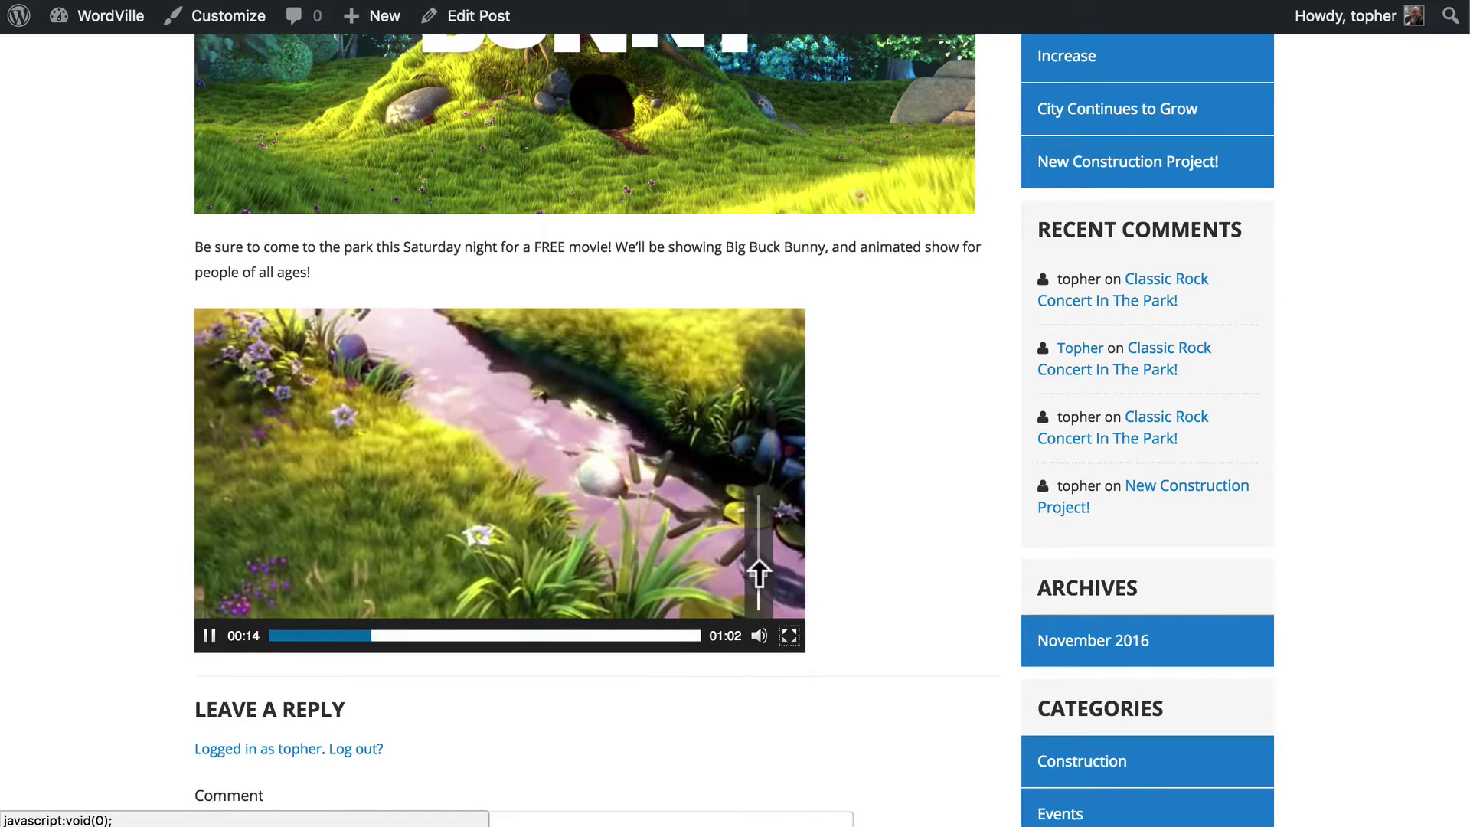
pyautogui.moveTo(761, 594); pyautogui.dragTo(758, 509)
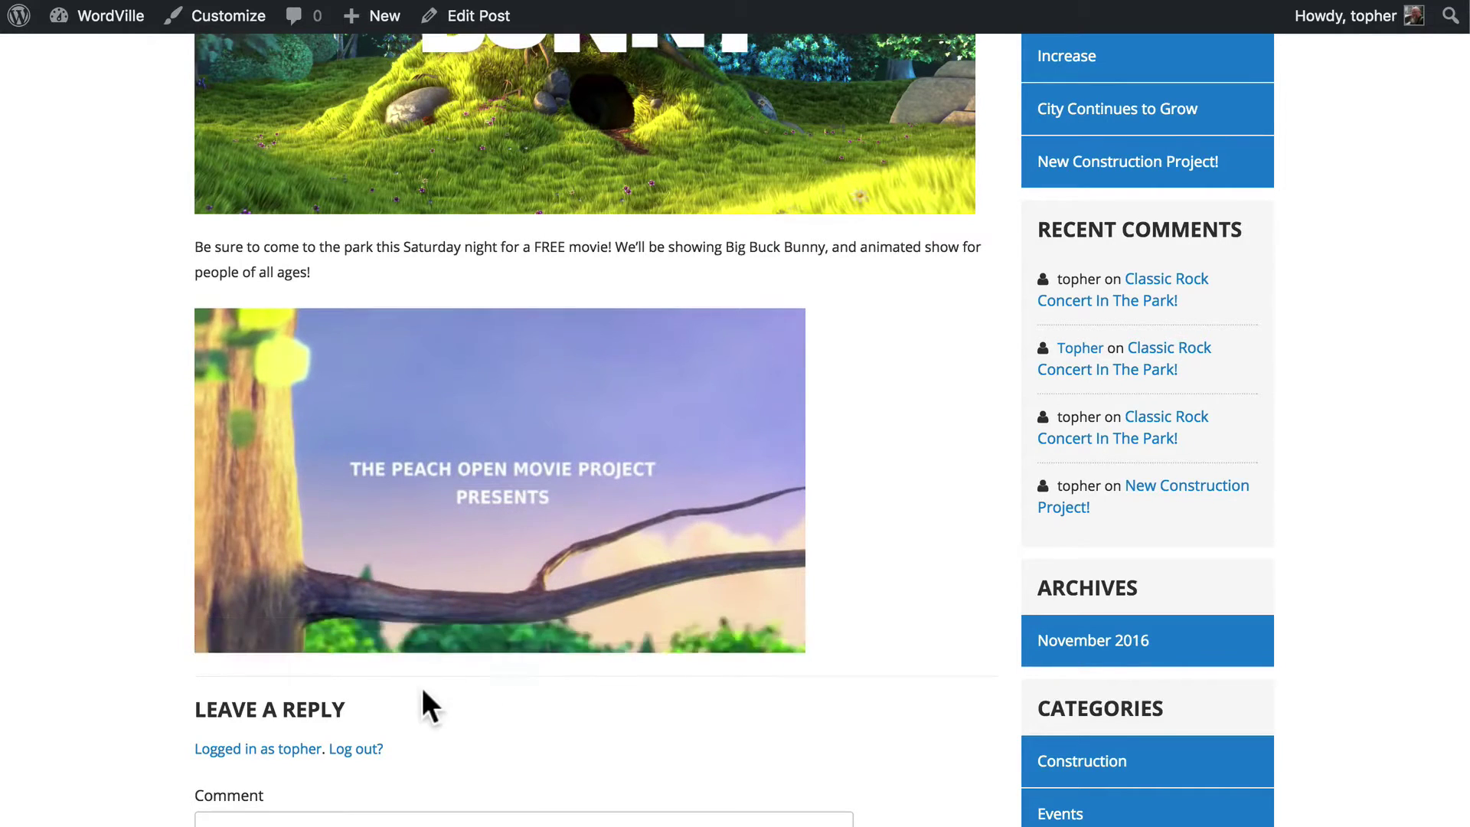
pyautogui.moveTo(262, 548)
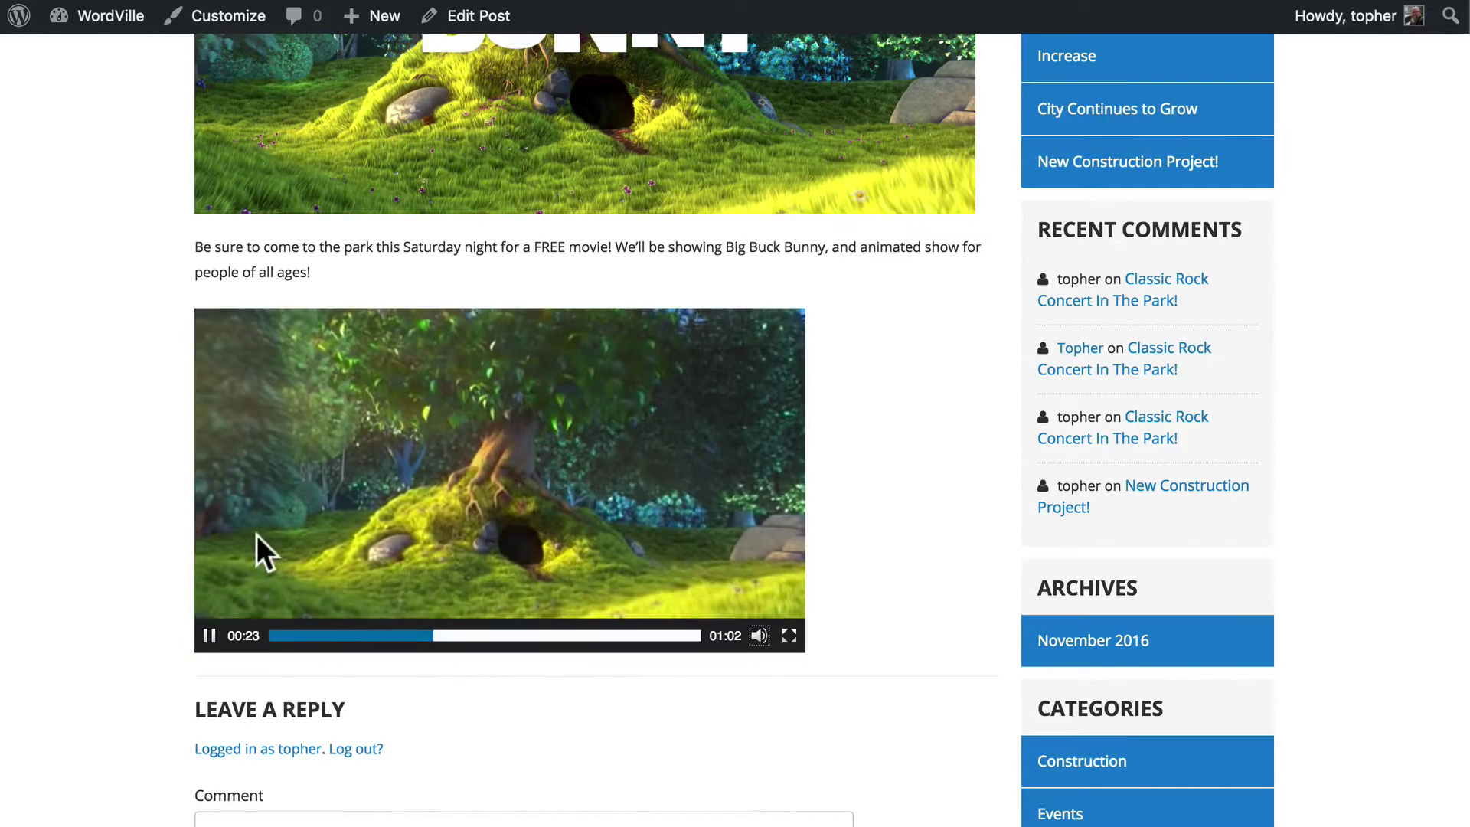
pyautogui.click(210, 636)
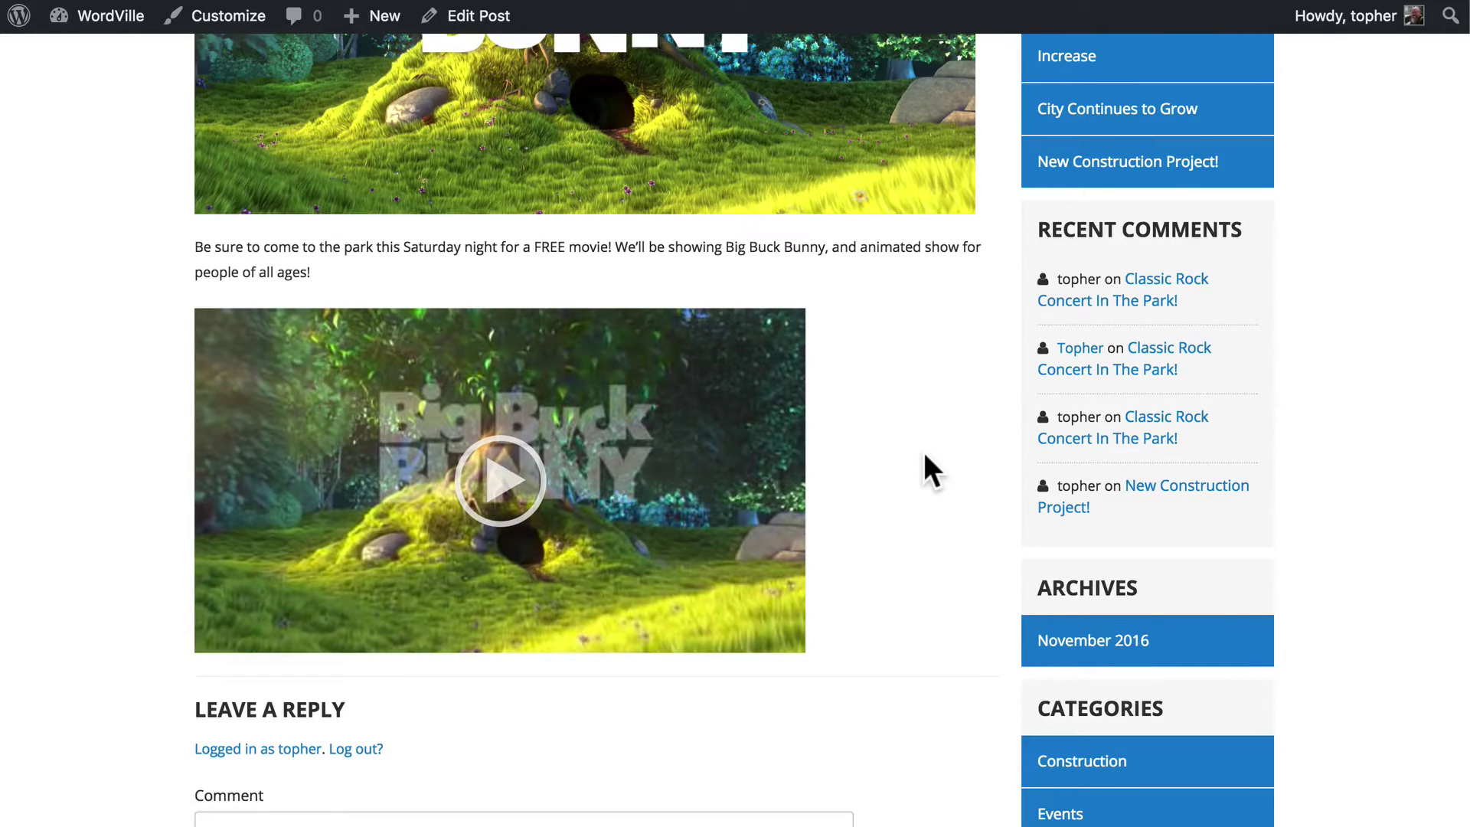
# Return to the post editor and open the embedded video's Video Details settings.
pyautogui.click(468, 15)
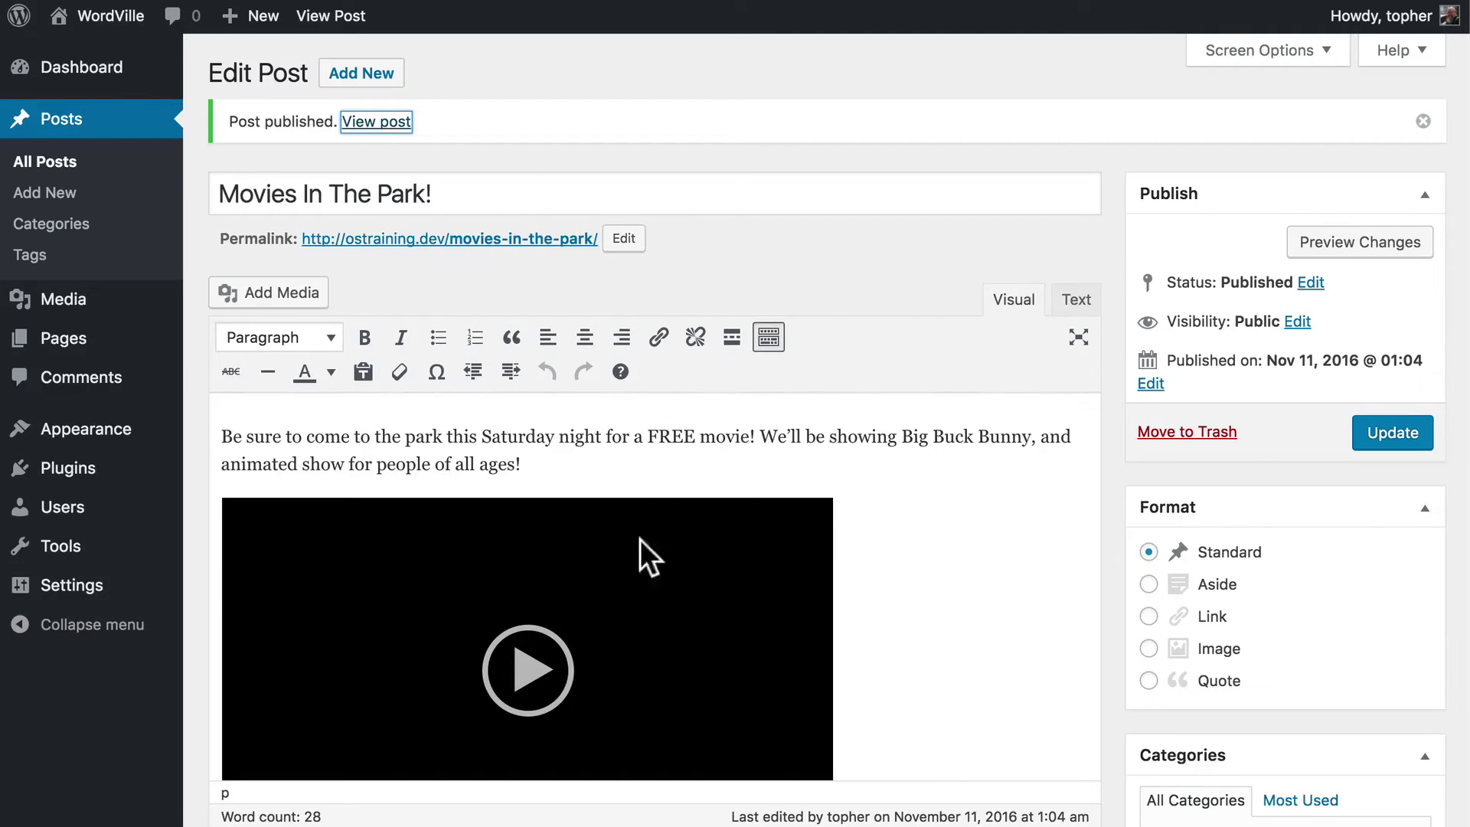
pyautogui.click(542, 559)
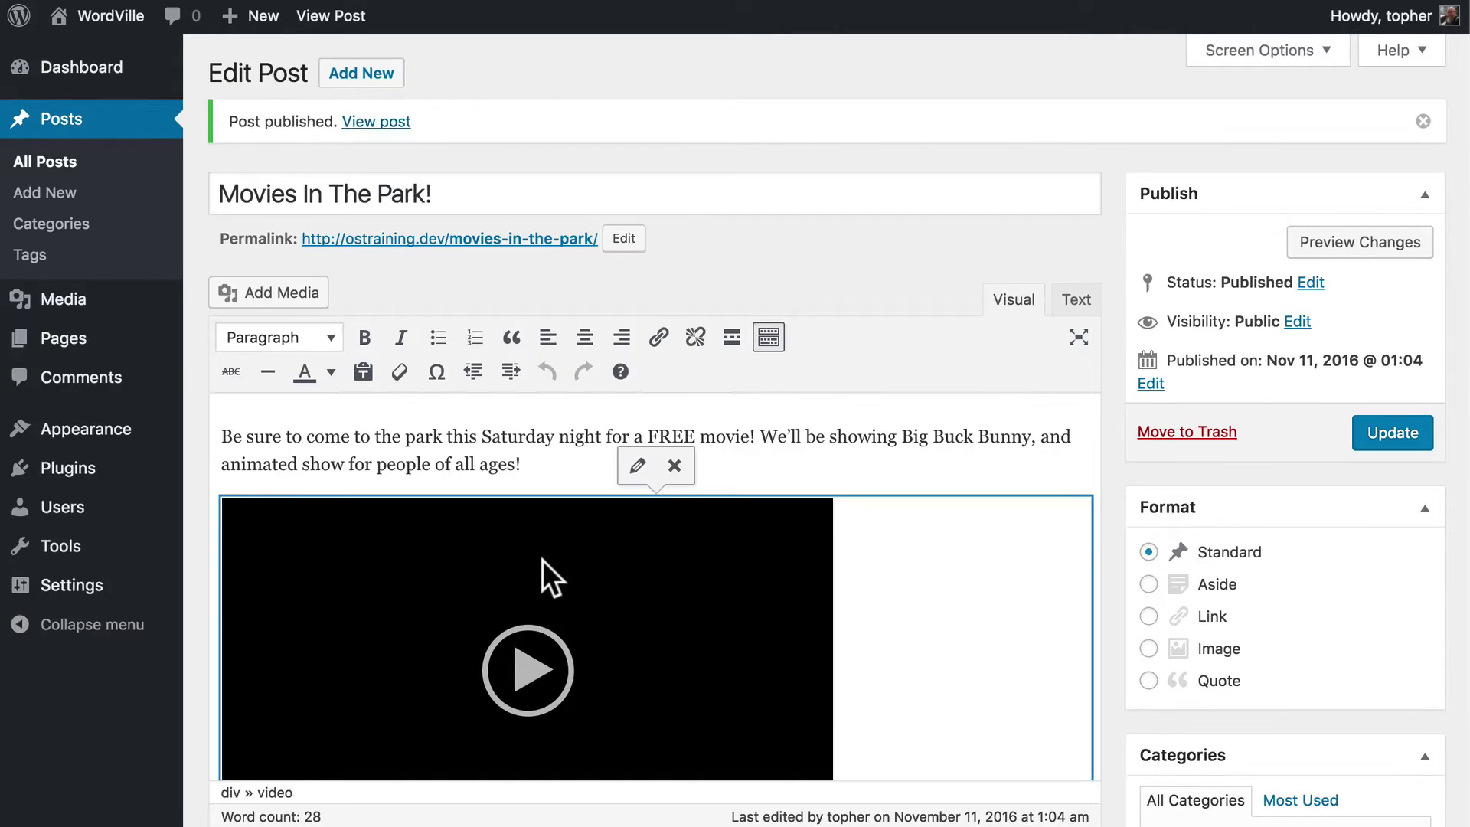
pyautogui.click(637, 467)
pyautogui.scroll(-3, 1025, 499)
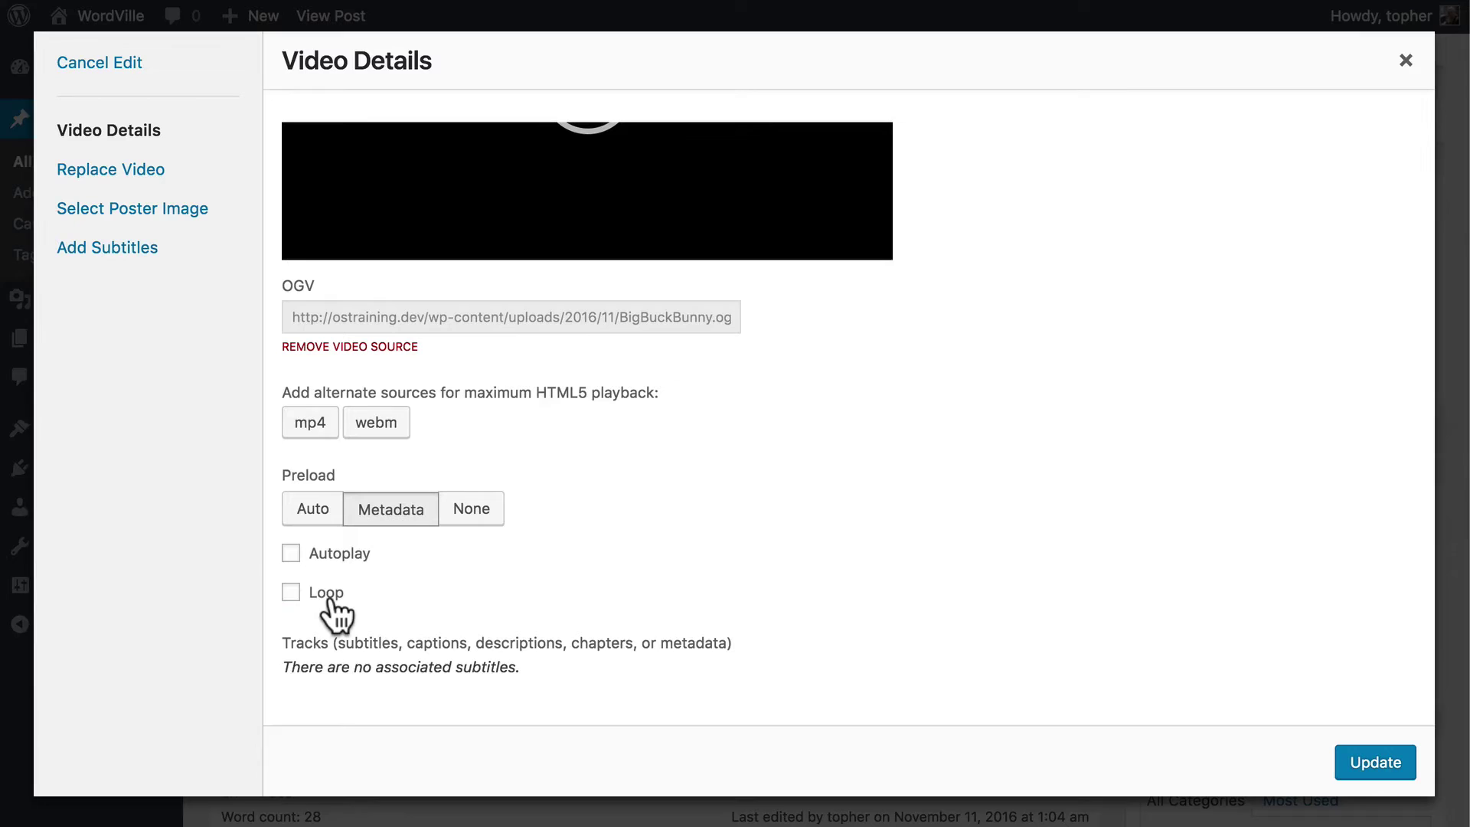
# Set the Big Buck Bunny image as the video's poster and update the post.
pyautogui.click(124, 218)
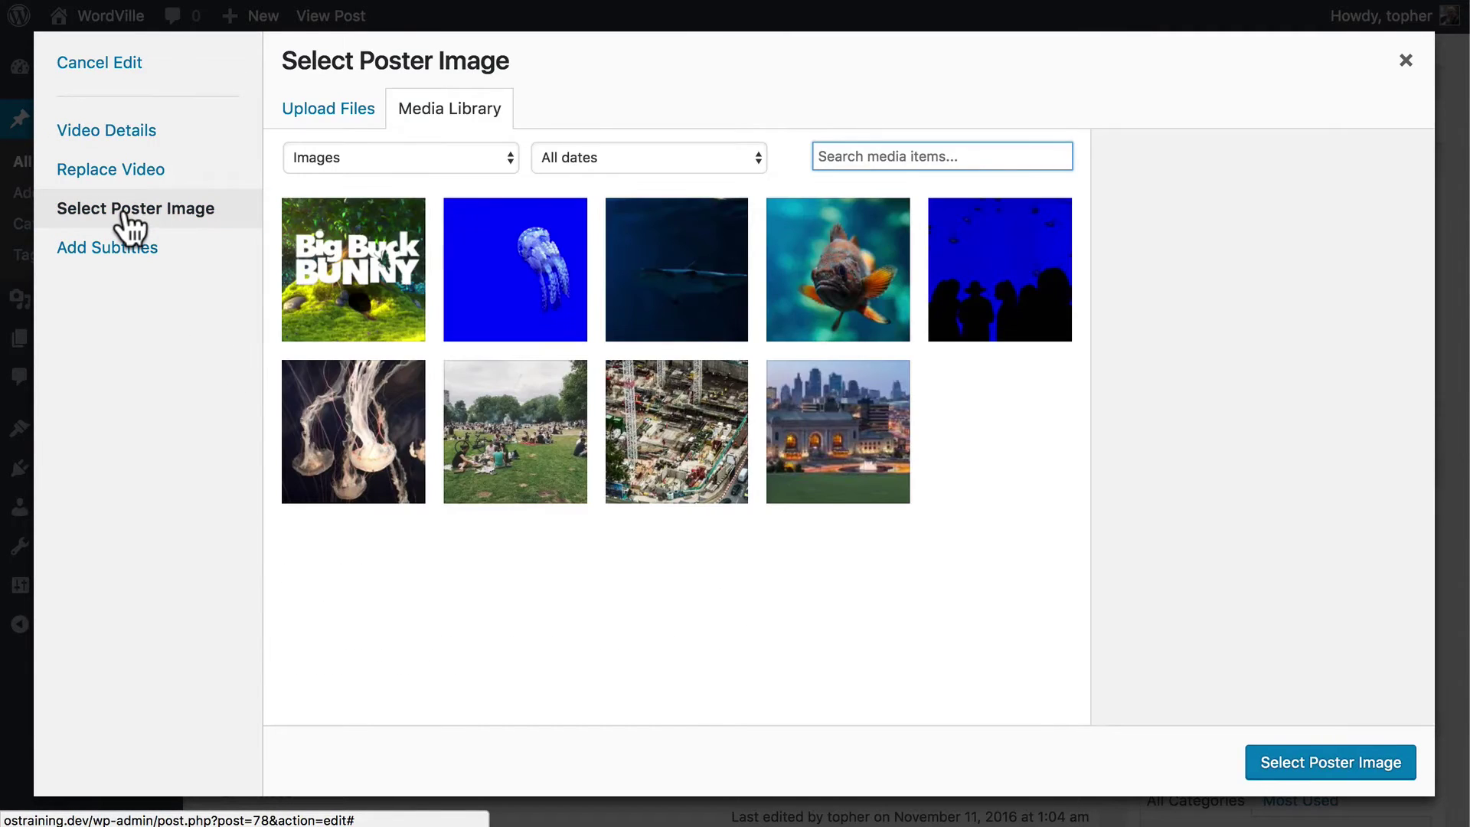
pyautogui.click(375, 269)
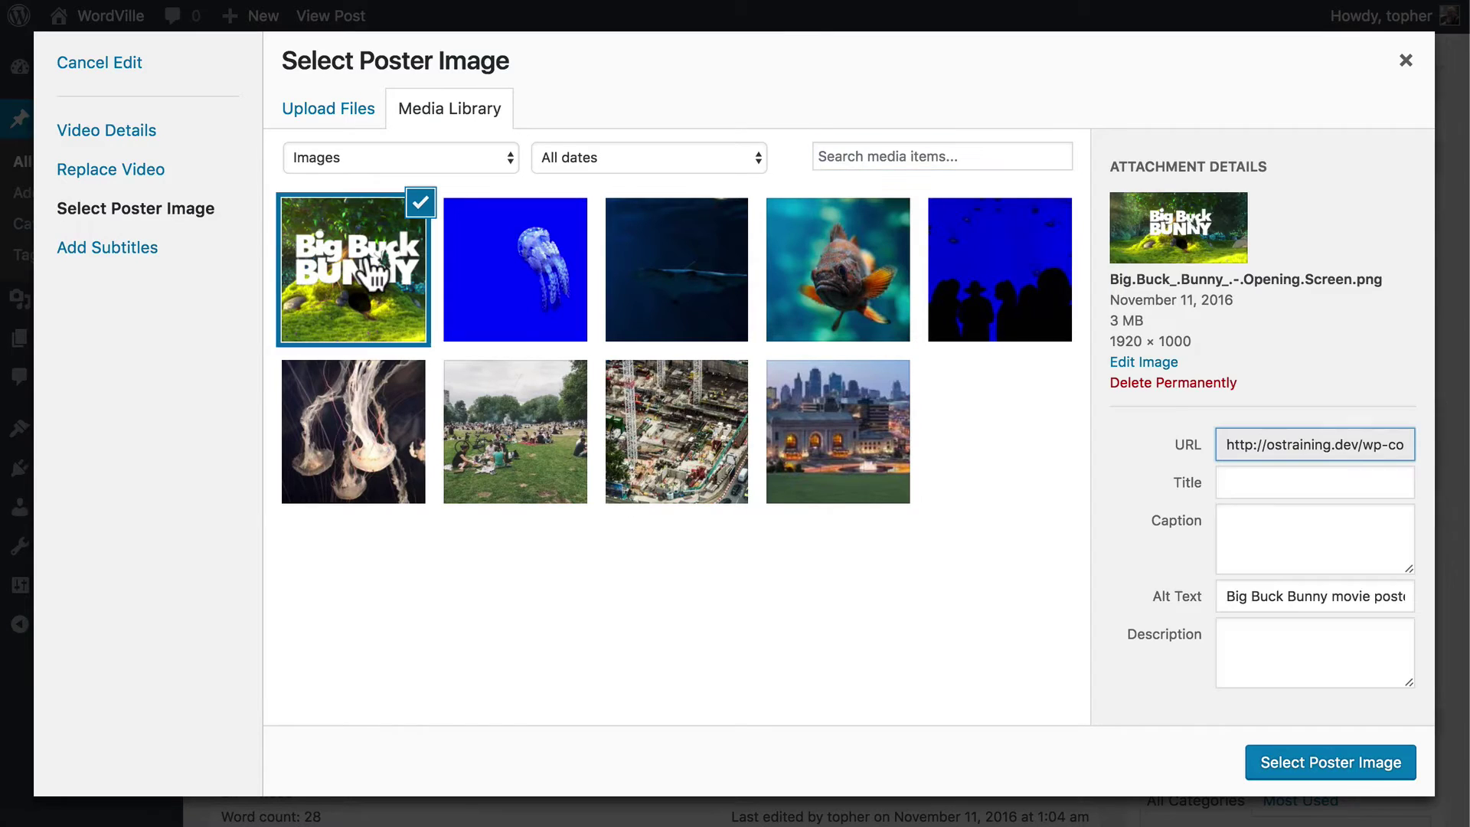
pyautogui.click(1319, 766)
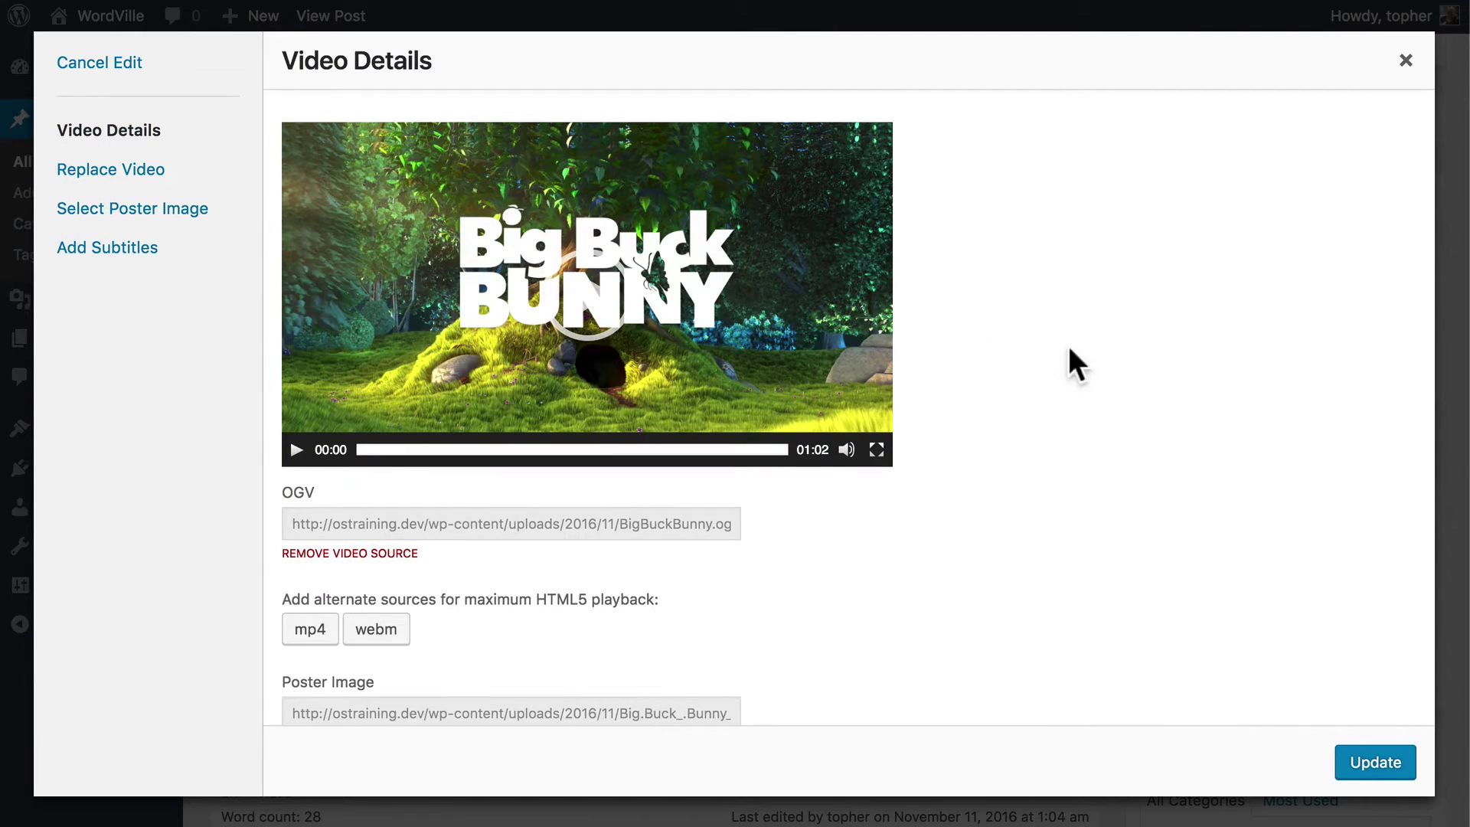
pyautogui.click(1368, 765)
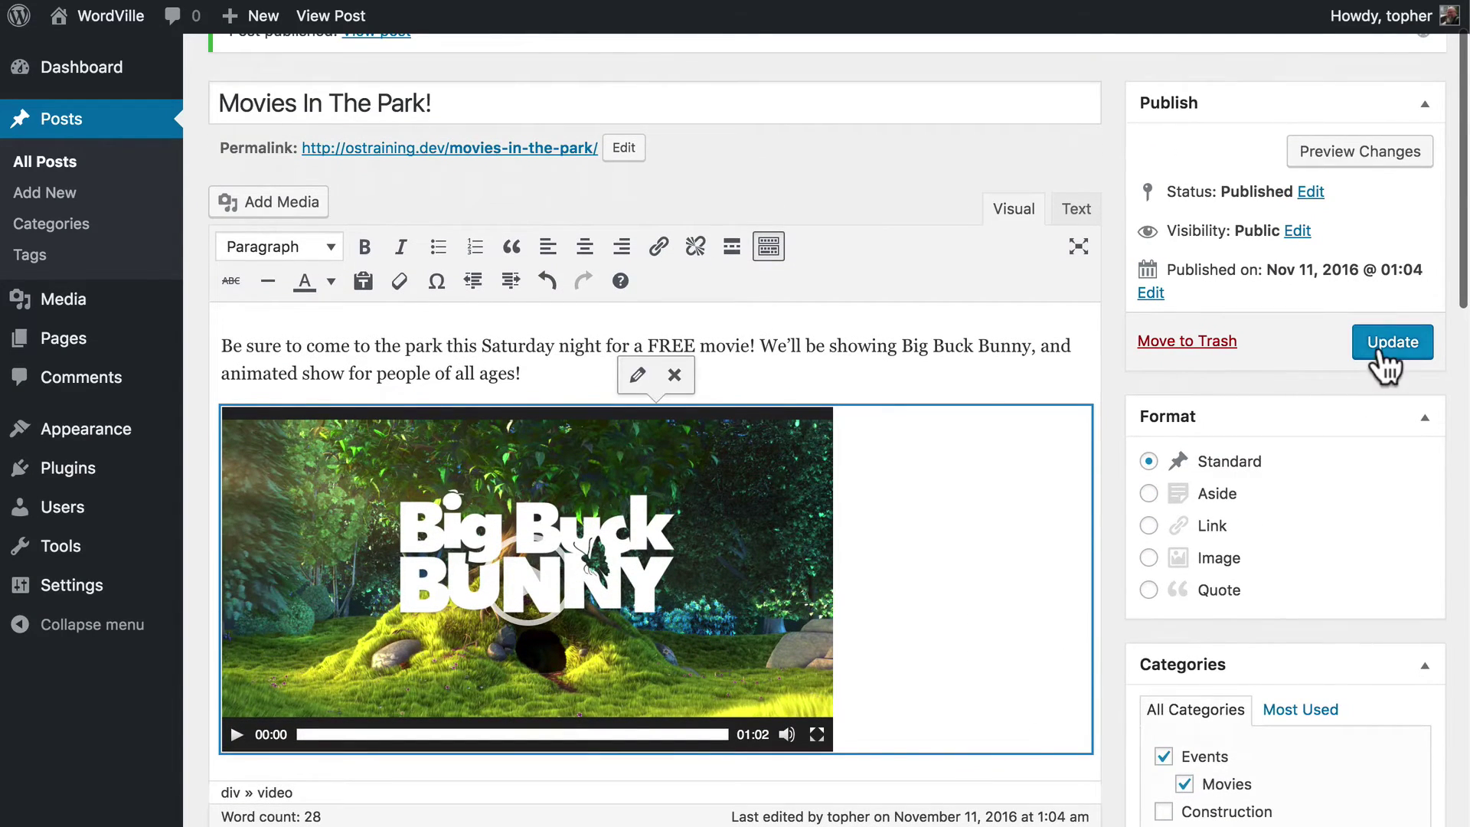
pyautogui.click(1378, 353)
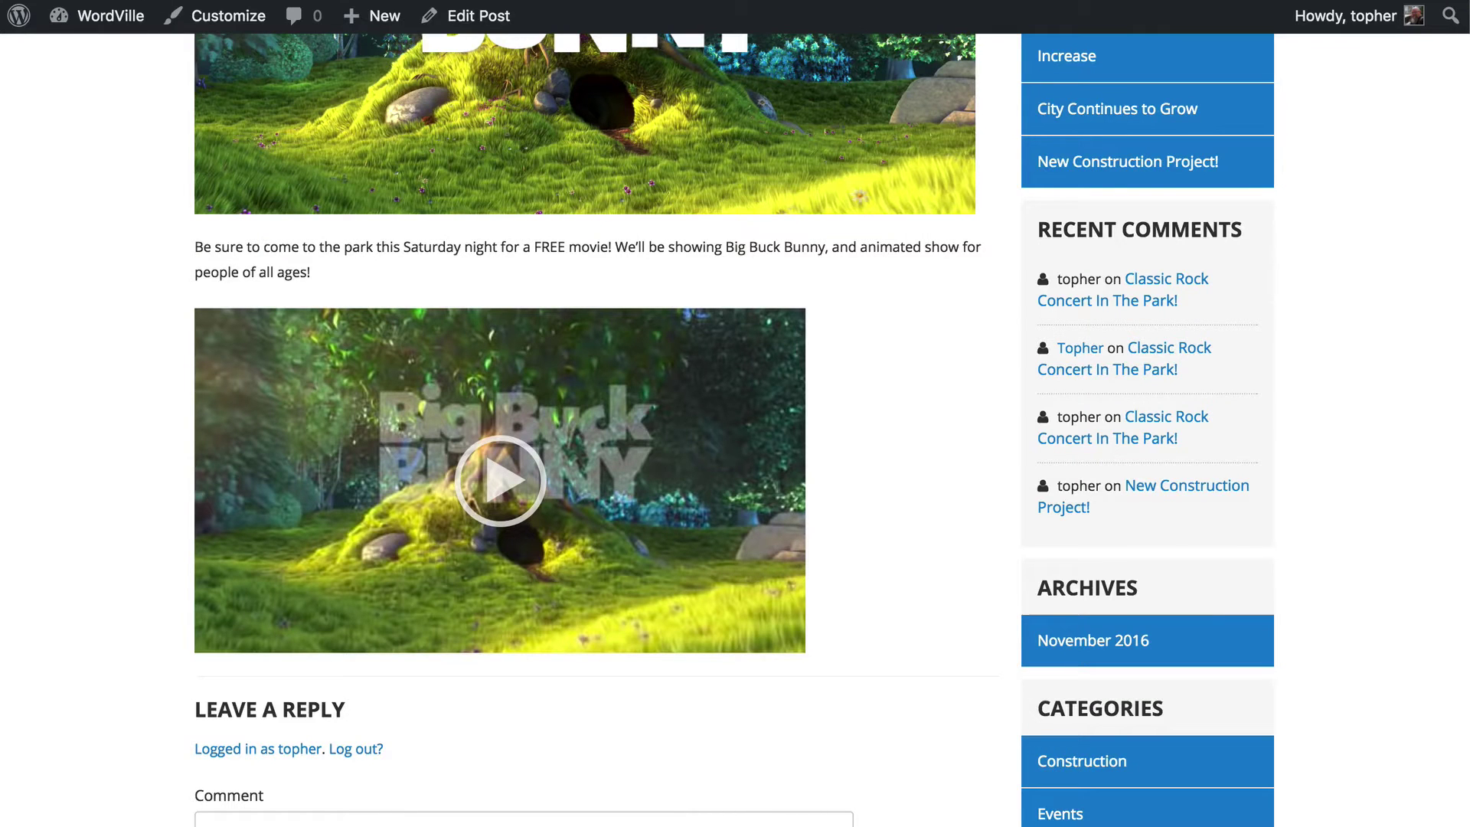
# Play and then pause the poster-fronted Big Buck Bunny video on the live post page.
pyautogui.click(91, 6)
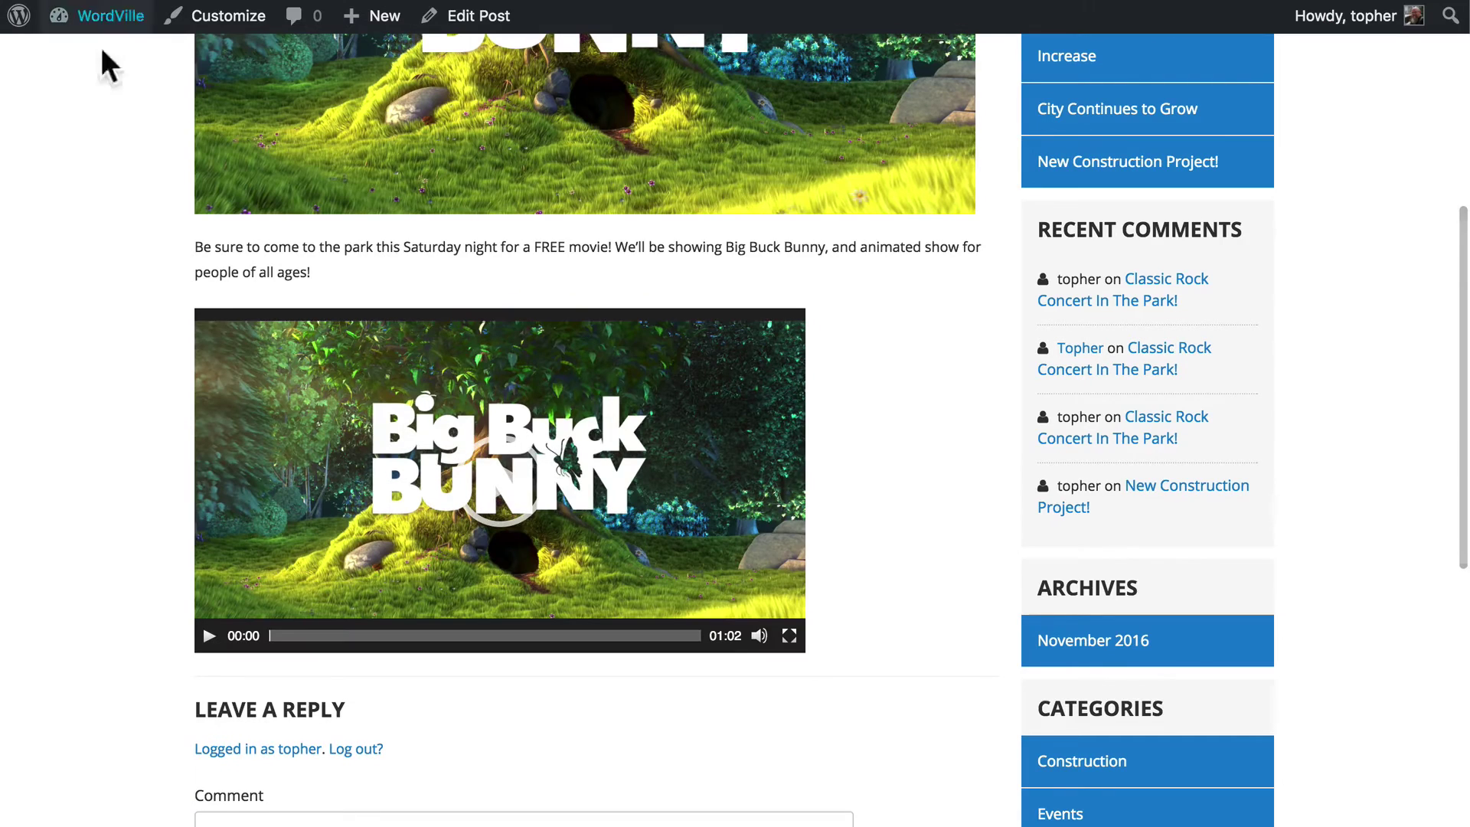
pyautogui.scroll(3, 145, 351)
pyautogui.scroll(-3, 144, 351)
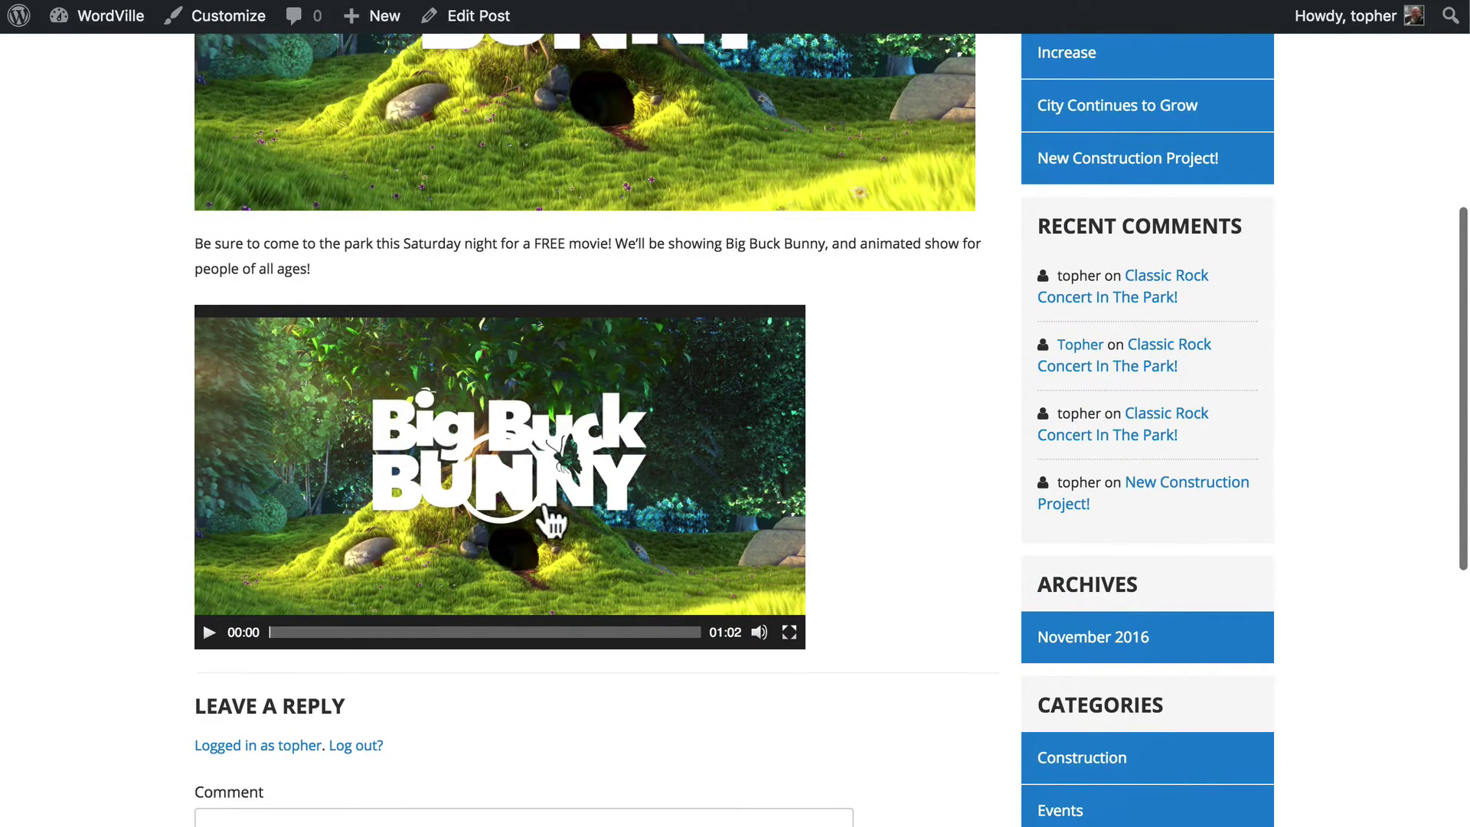
pyautogui.click(505, 459)
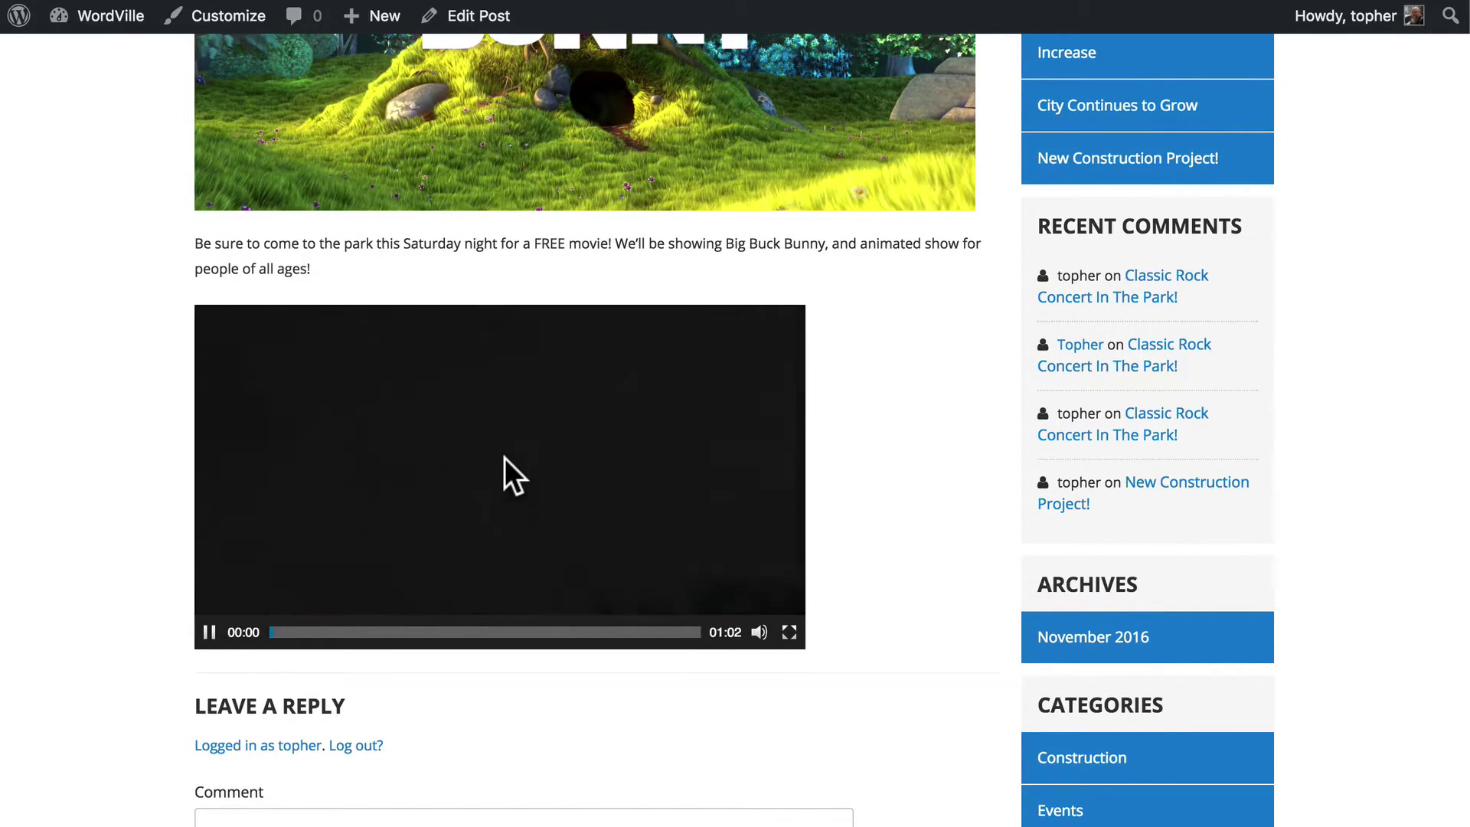
pyautogui.click(207, 632)
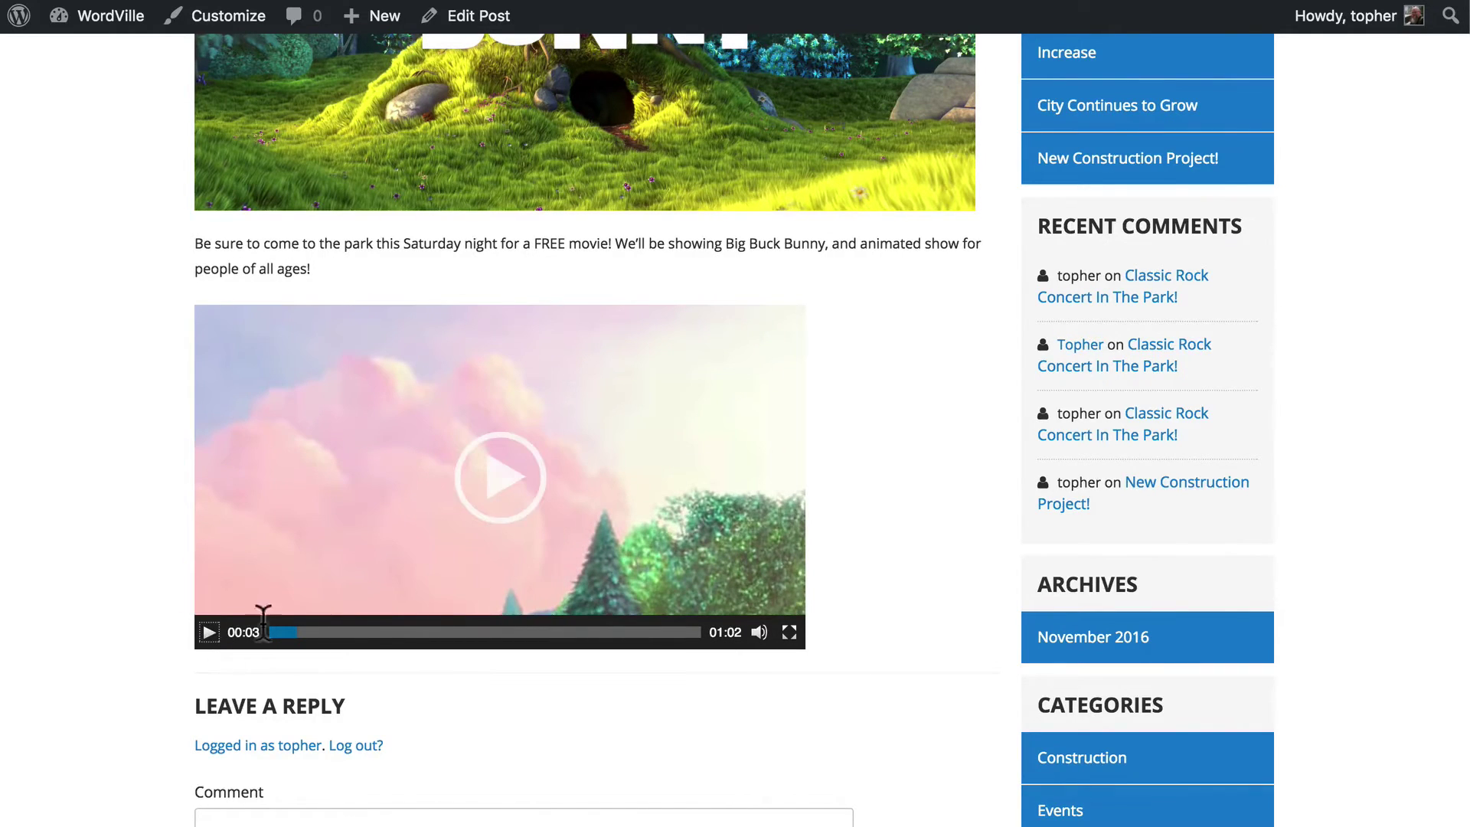
pyautogui.scroll(6, 972, 467)
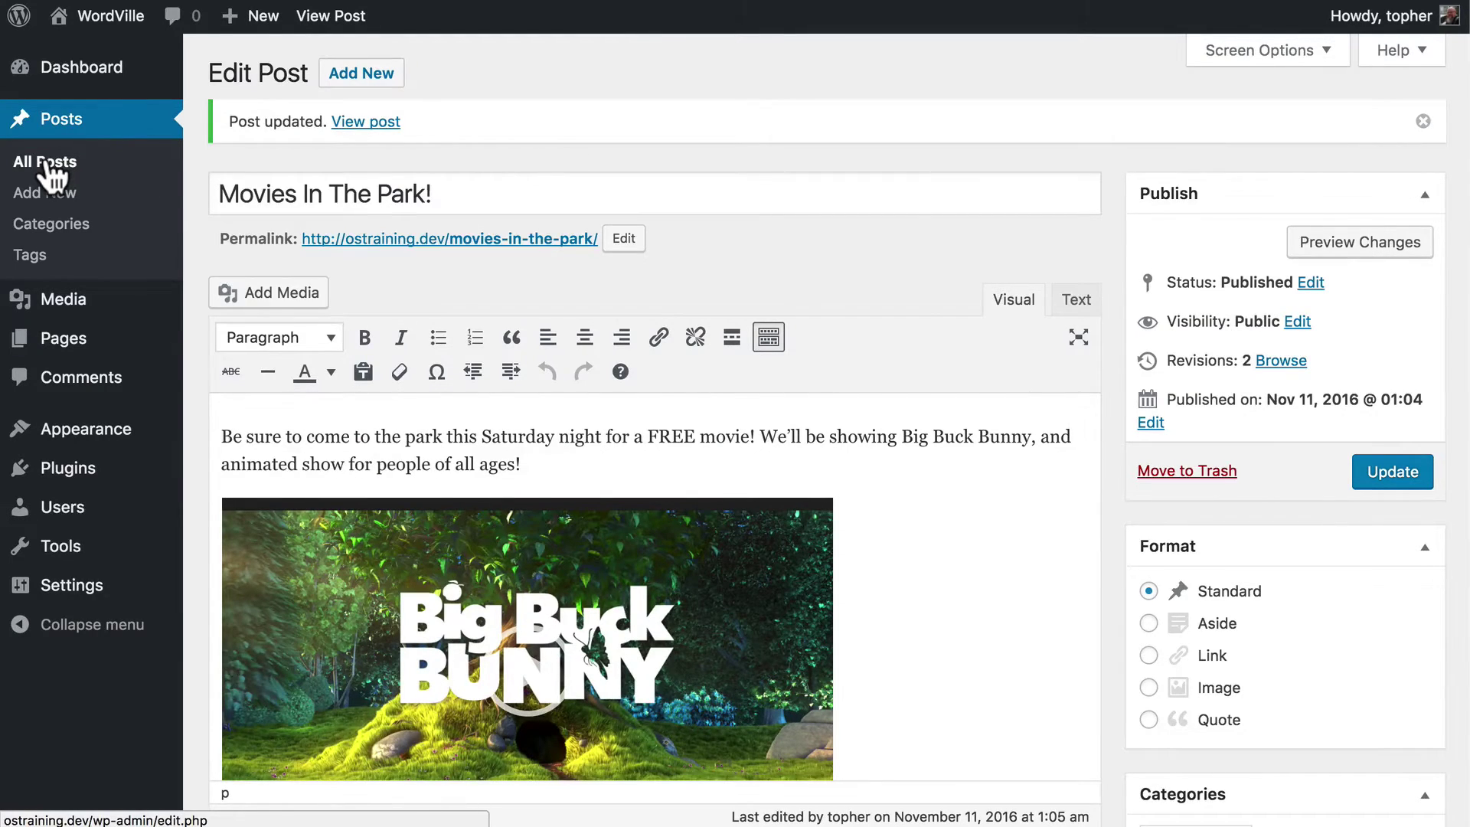
# Open Classic Rock Concert In The Park! from All Posts and add a new line after 'square!'.
pyautogui.click(48, 164)
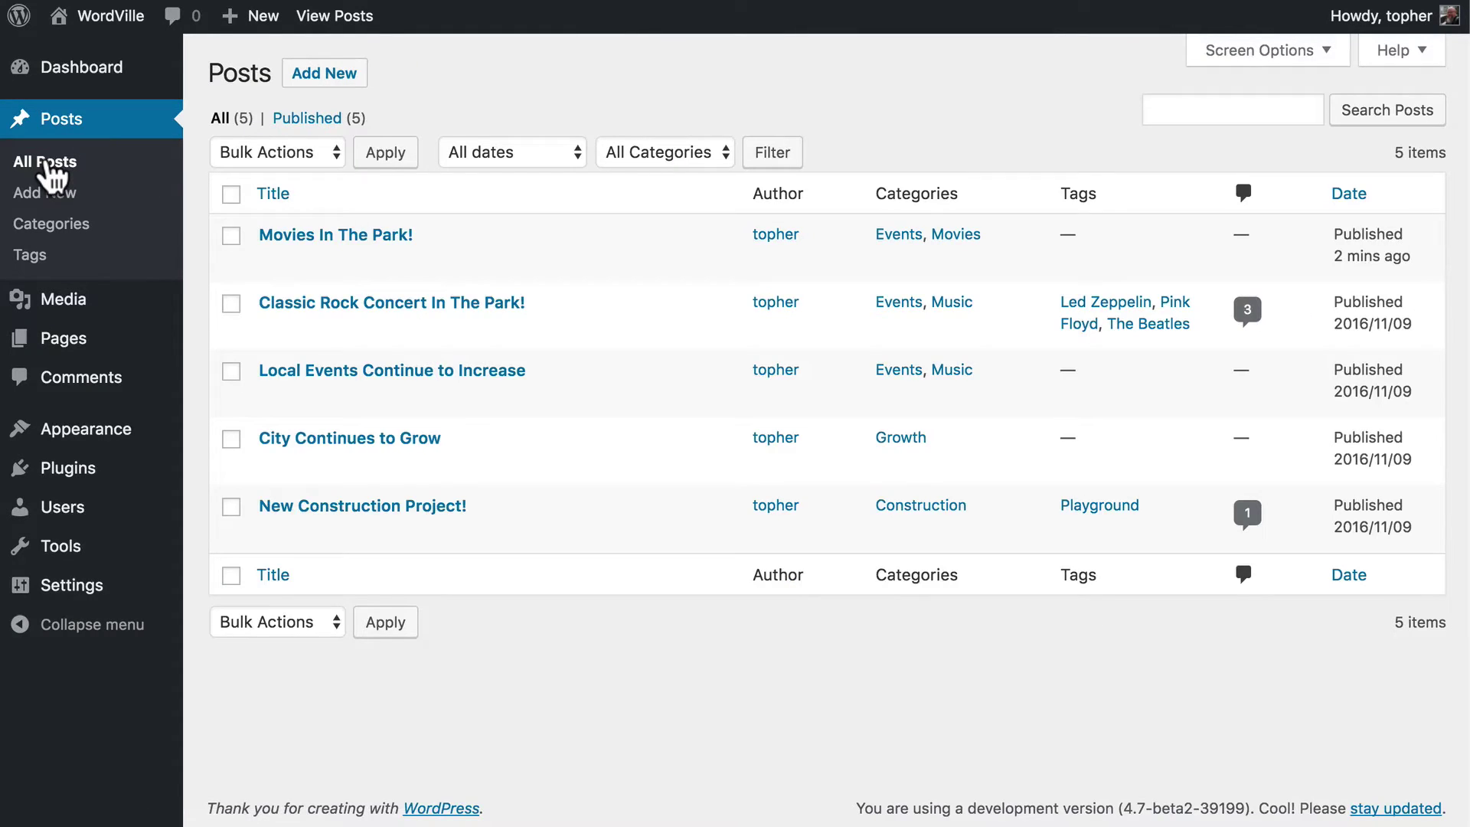
pyautogui.moveTo(277, 341)
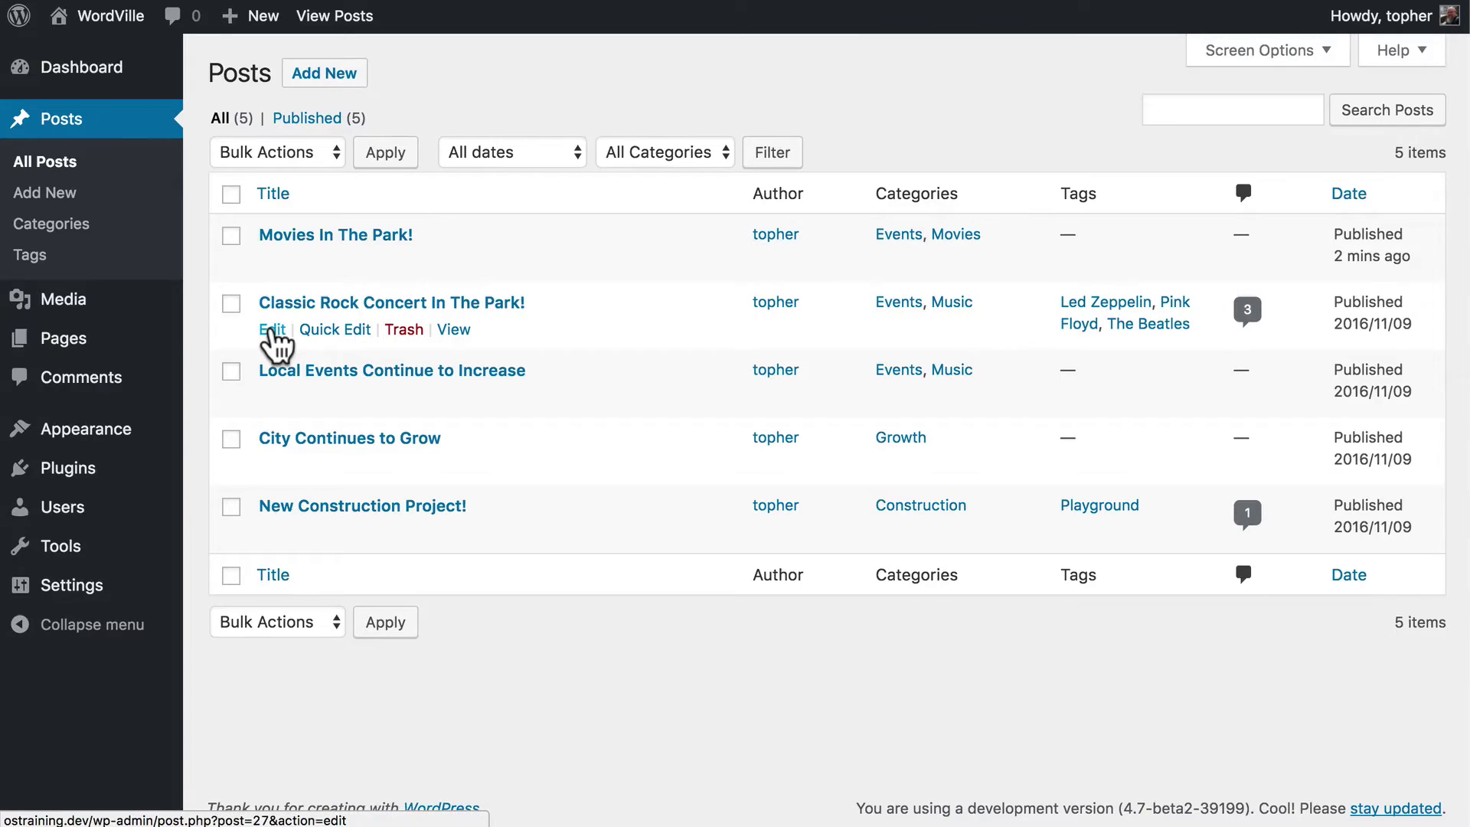
pyautogui.click(273, 331)
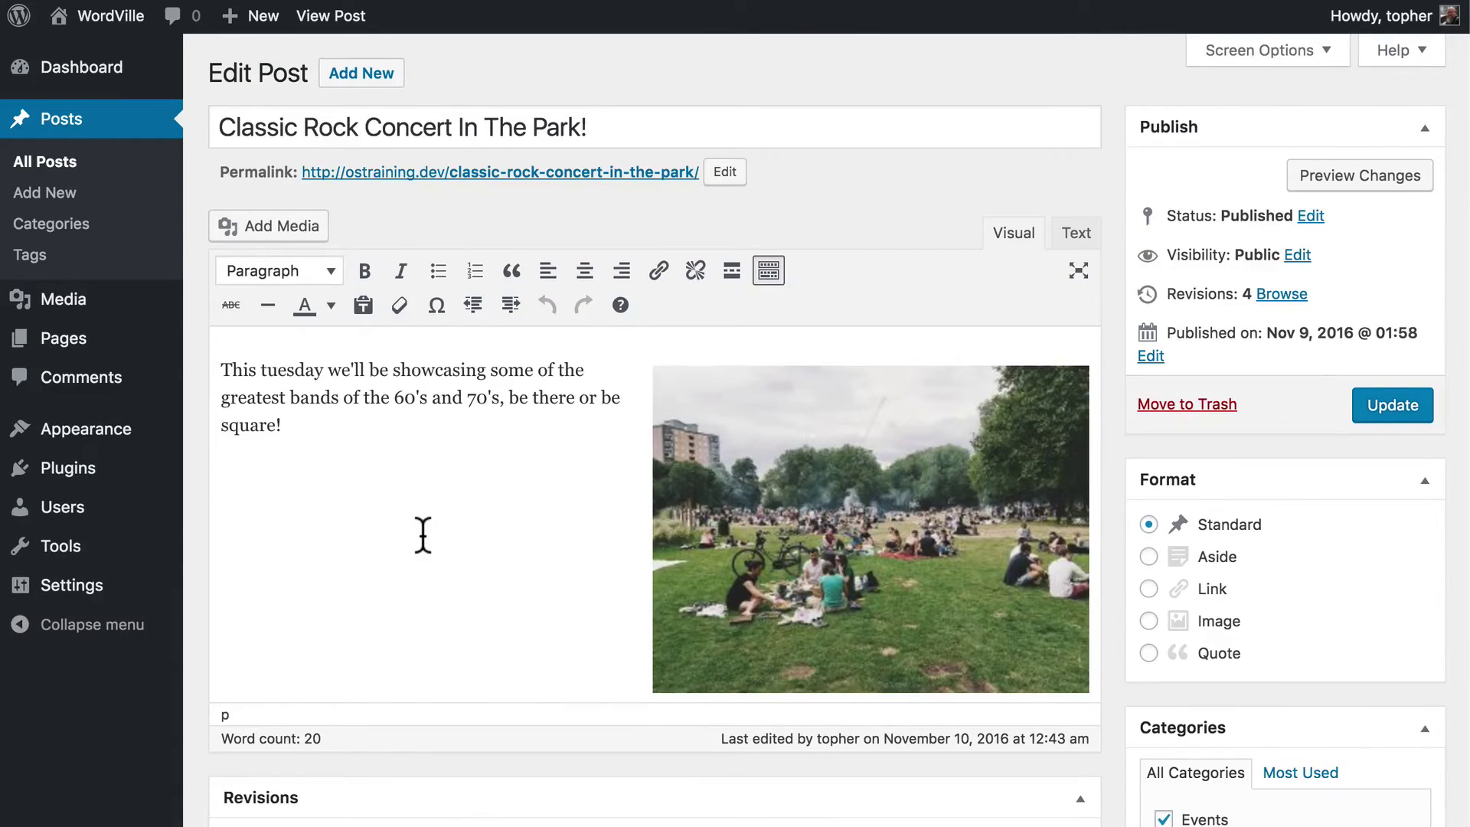
pyautogui.scroll(-5, 423, 532)
pyautogui.scroll(2, 424, 534)
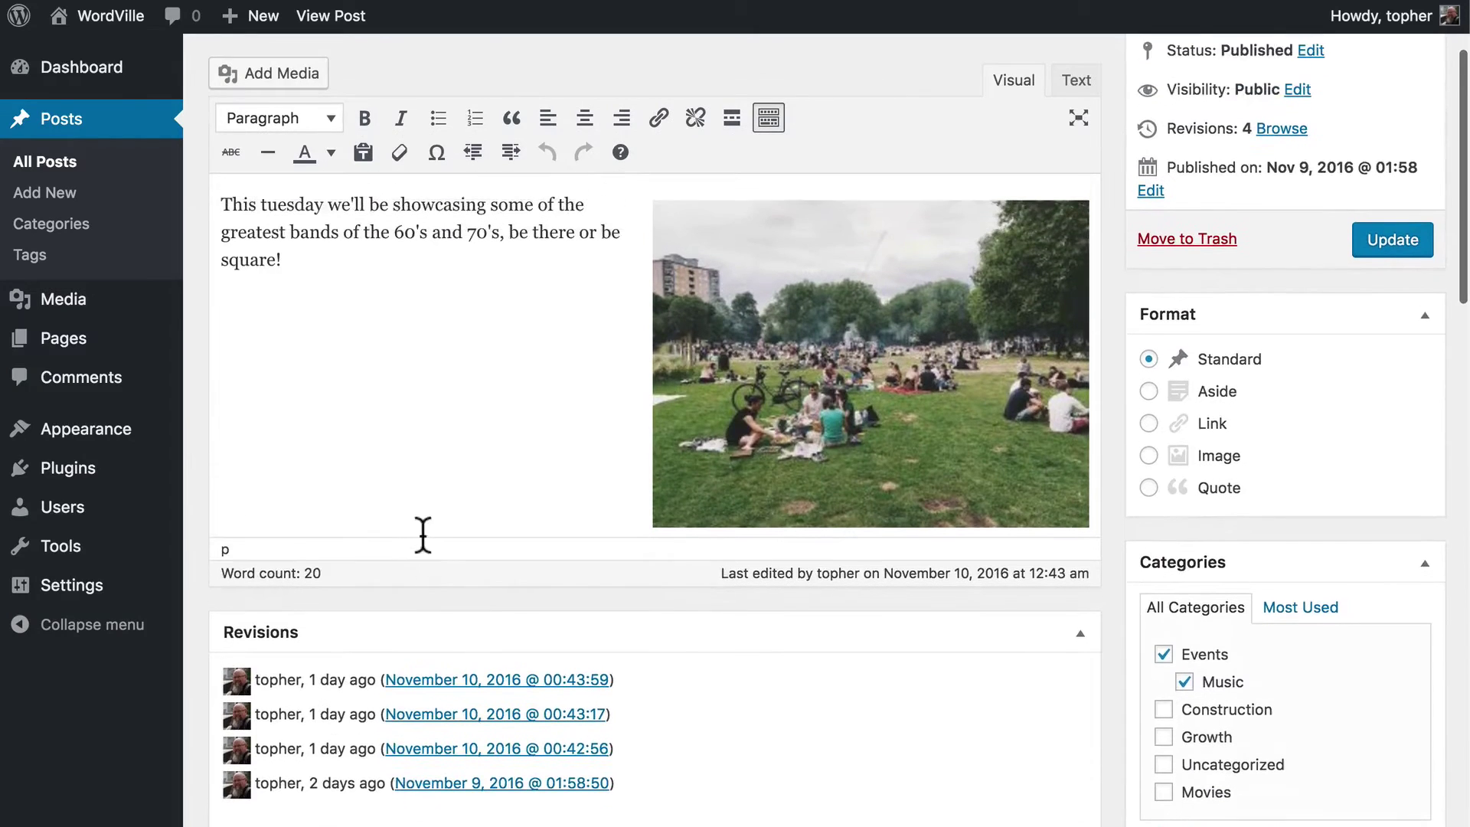
pyautogui.click(342, 312)
pyautogui.press('Return')
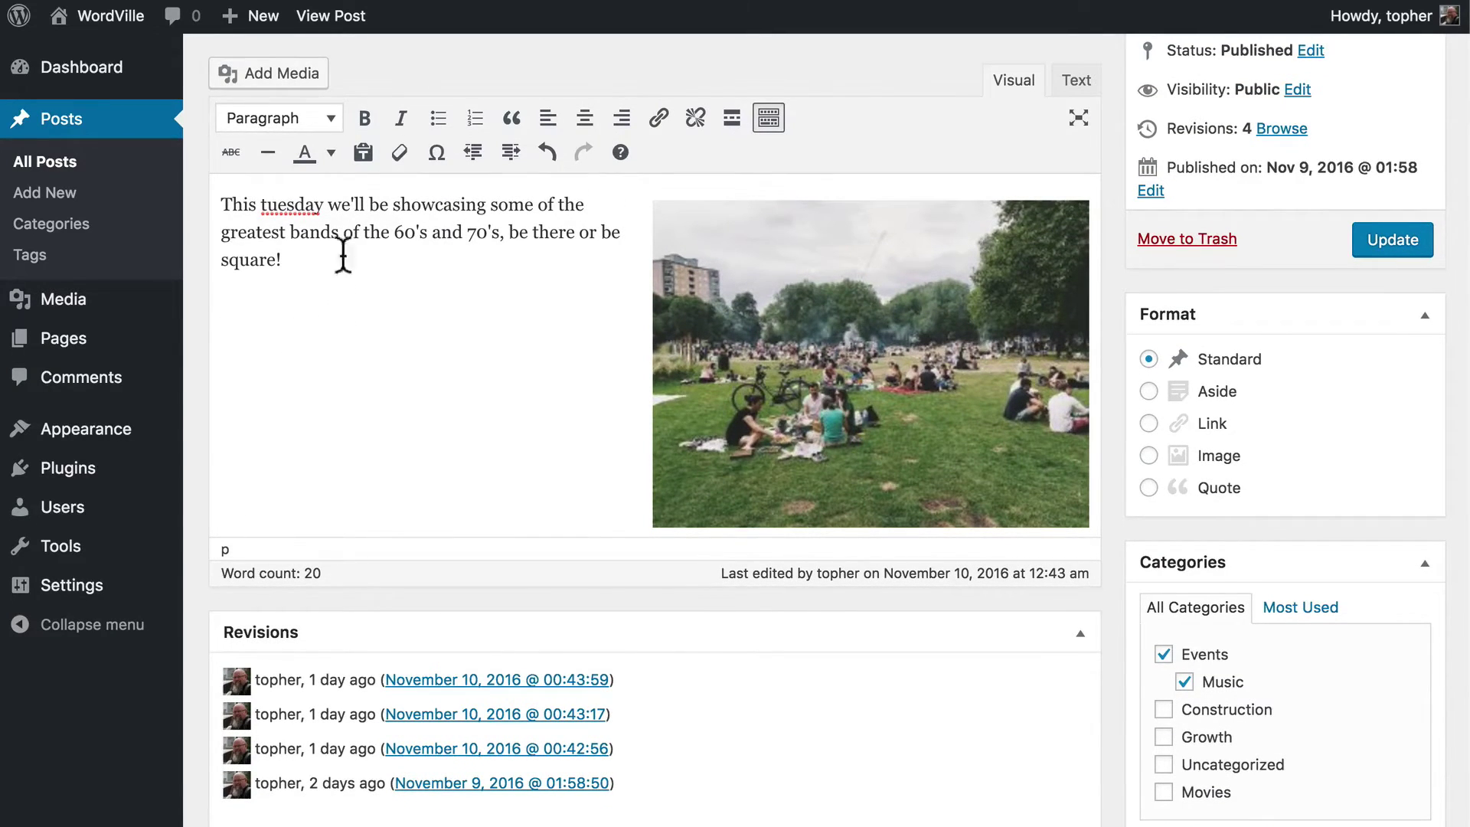
# Begin a media upload and open the lynyrd_skynyrd pronounced_leh-nerd_skin-ner album folder.
pyautogui.click(270, 77)
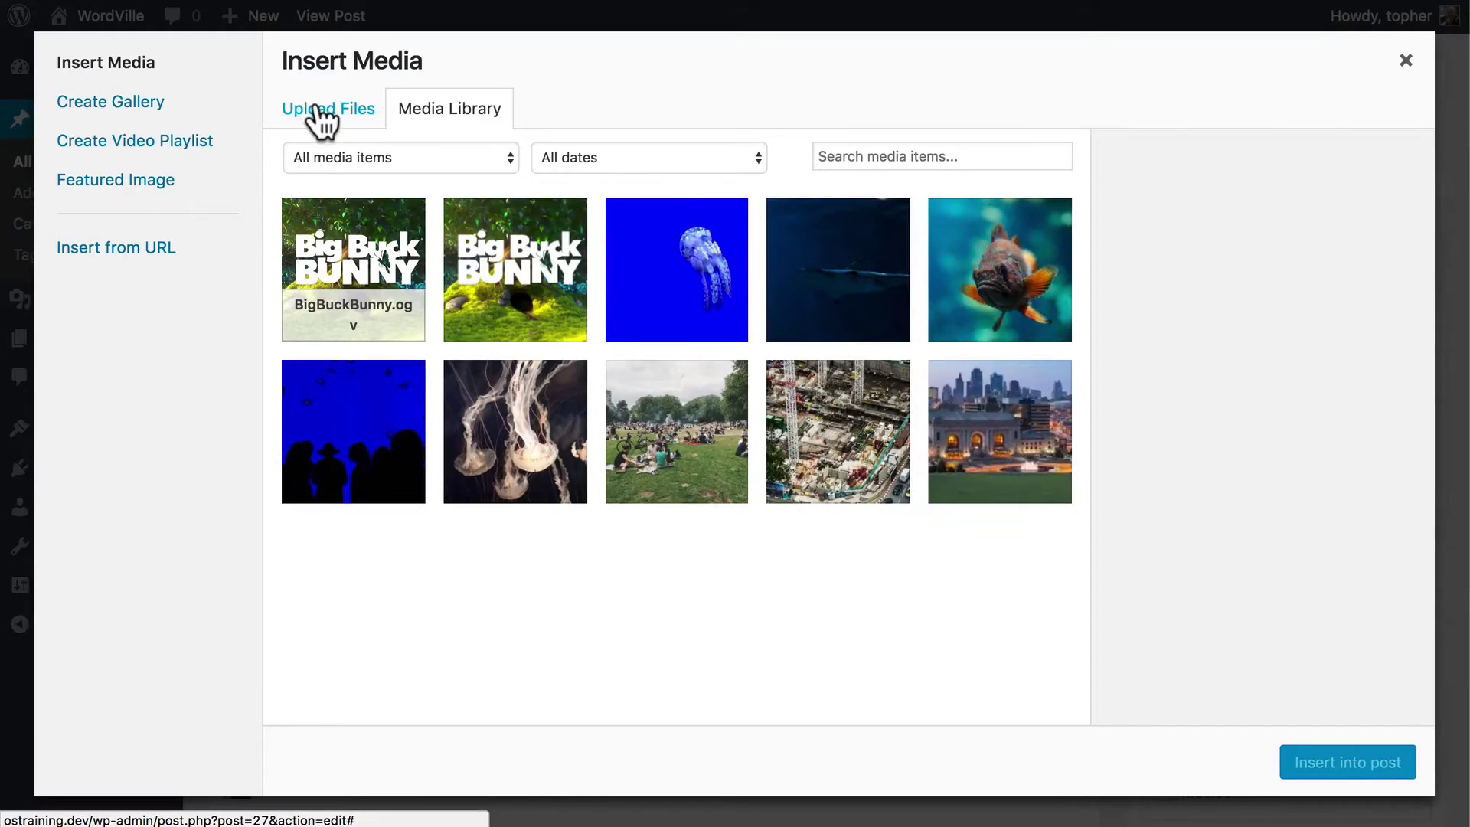
pyautogui.click(323, 115)
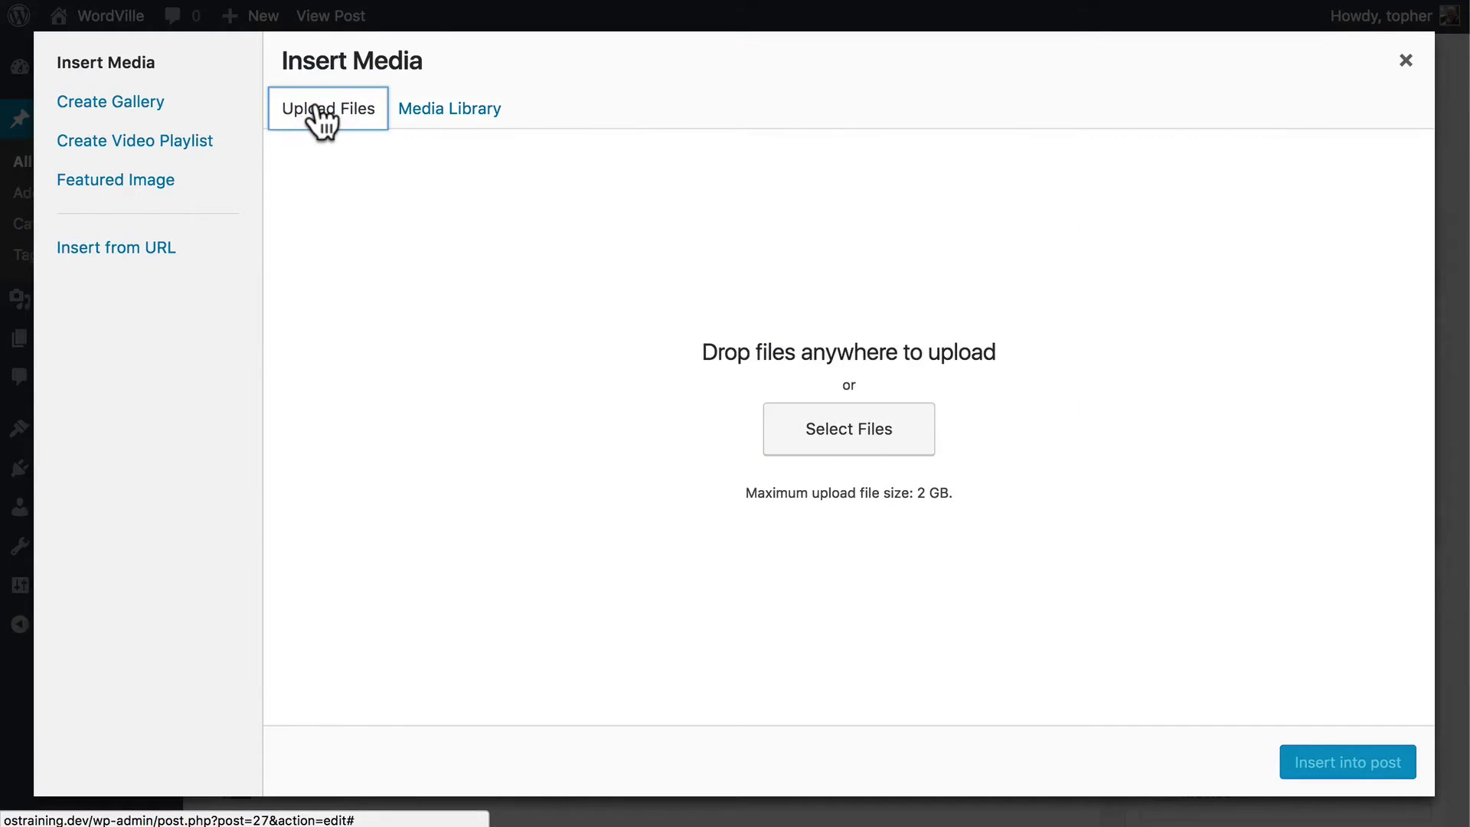
pyautogui.click(835, 431)
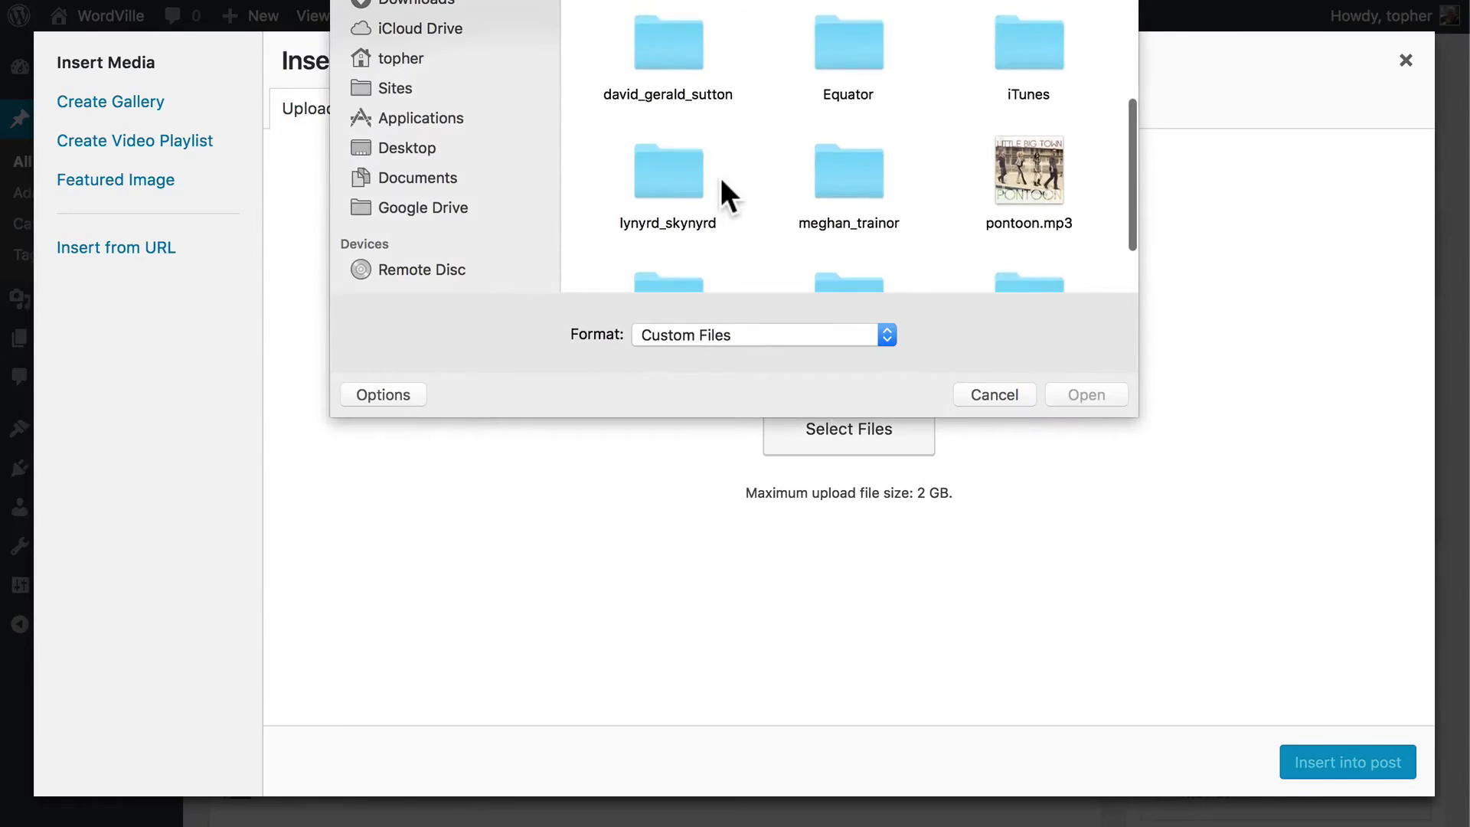
pyautogui.scroll(-1, 724, 191)
pyautogui.doubleClick(668, 135)
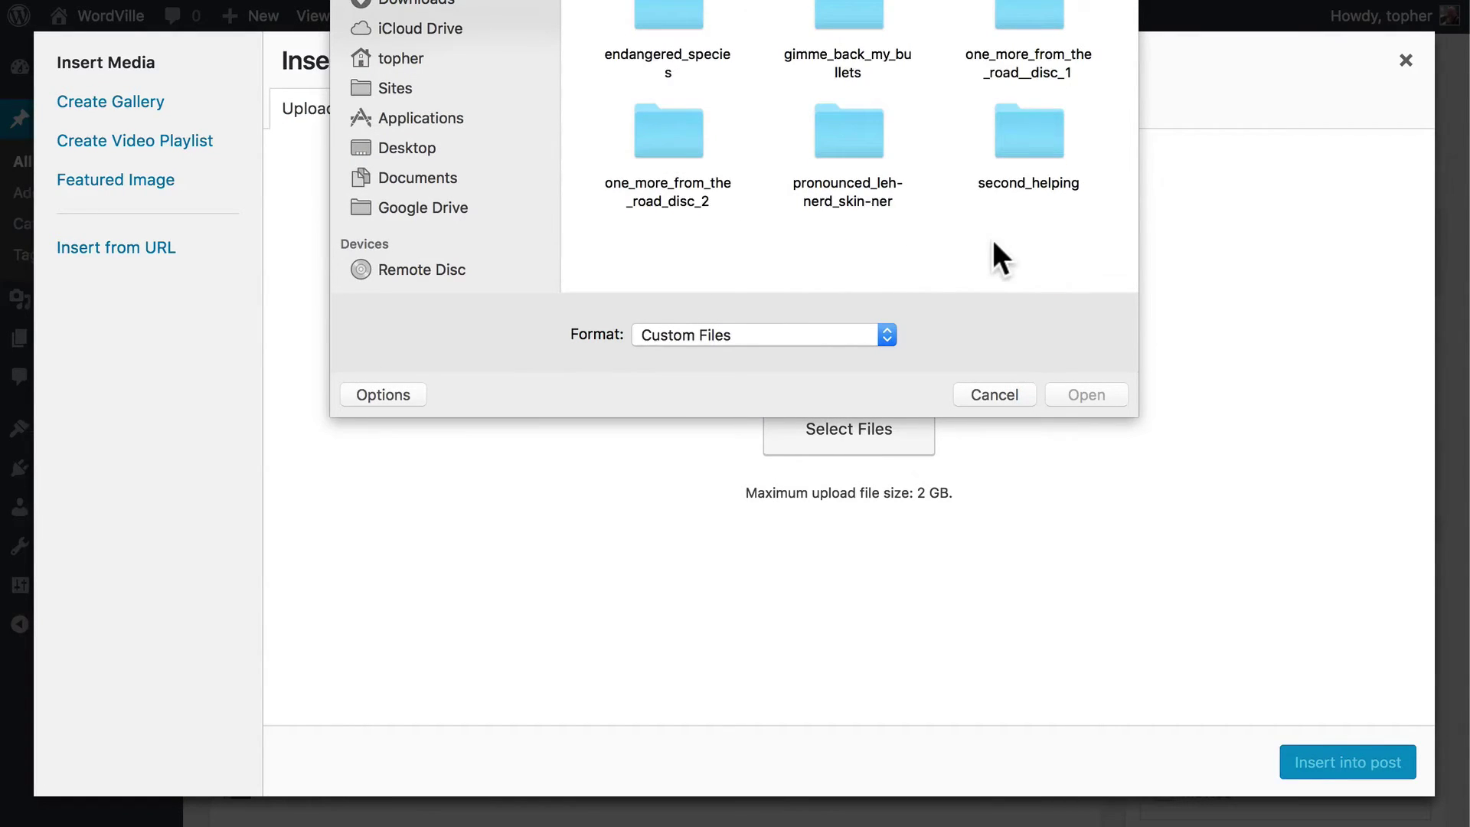
pyautogui.doubleClick(848, 132)
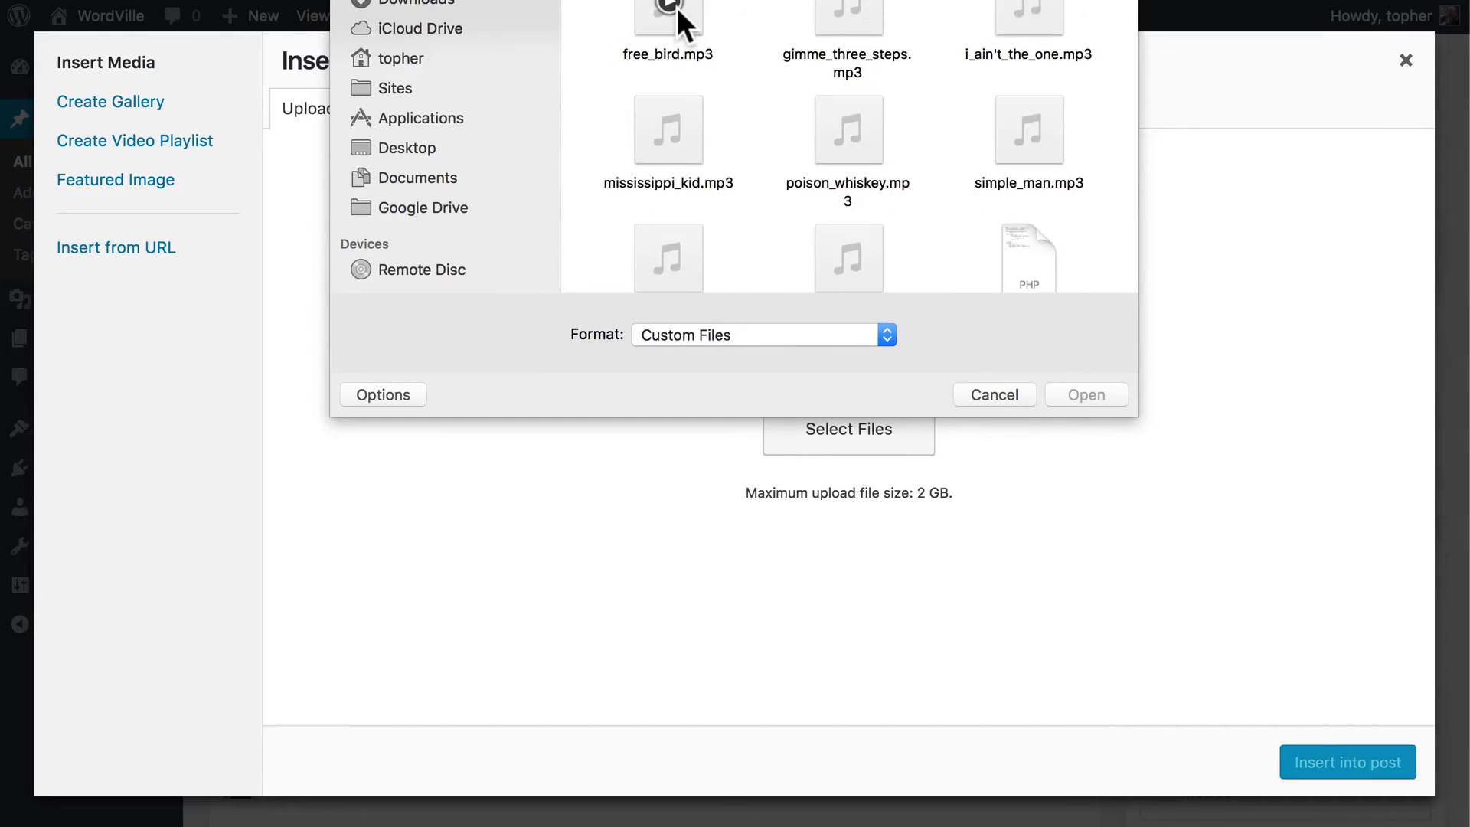
# Upload free_bird, simple_man, gimme_three_steps, i_ain't_the_one, poison_whiskey and mississippi_kid mp3s.
pyautogui.click(677, 9)
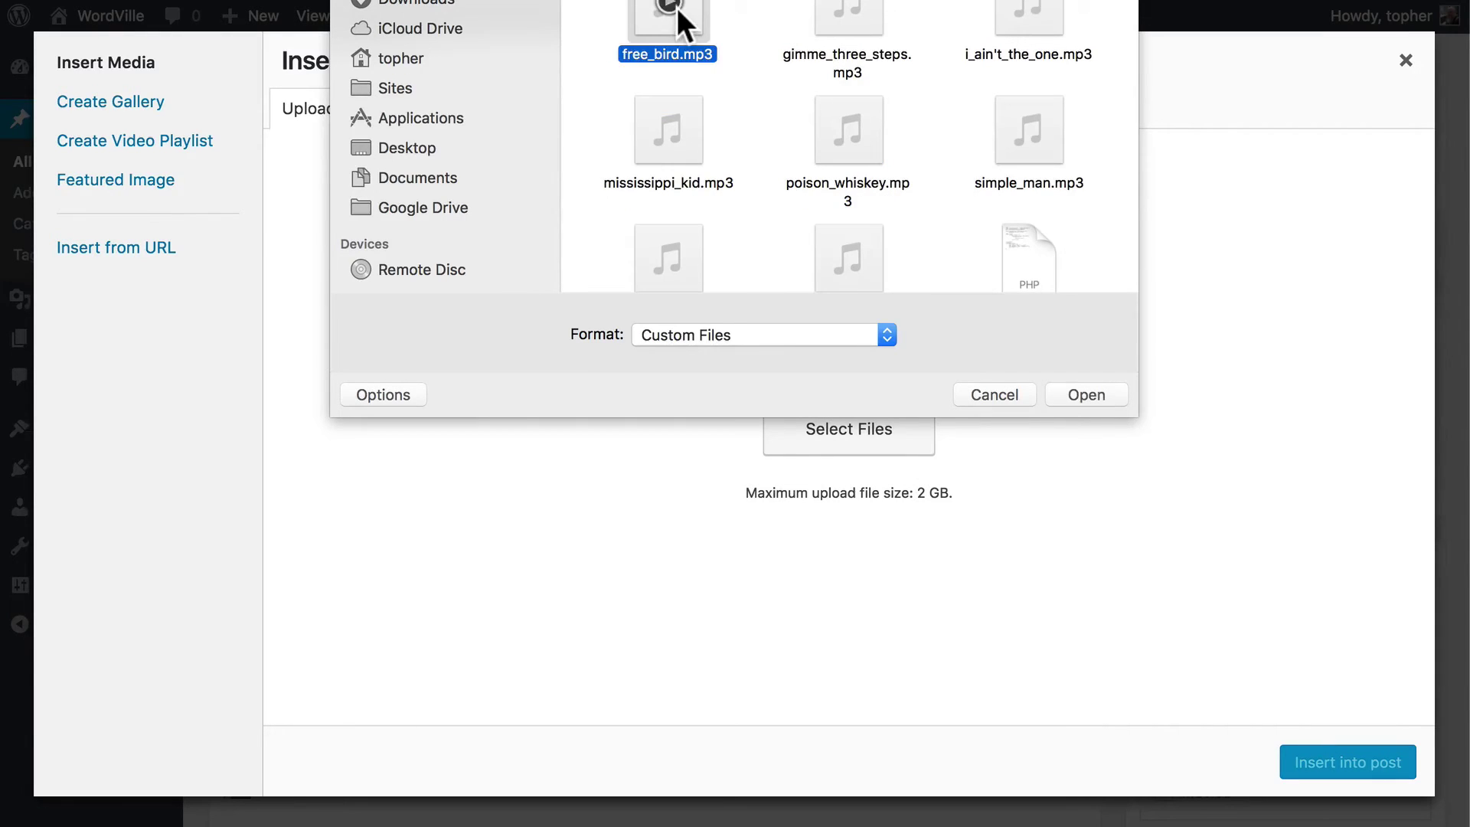
pyautogui.keyDown('super'); pyautogui.click(1023, 182); pyautogui.keyUp('super')
pyautogui.keyDown('super'); pyautogui.click(853, 54); pyautogui.keyUp('super')
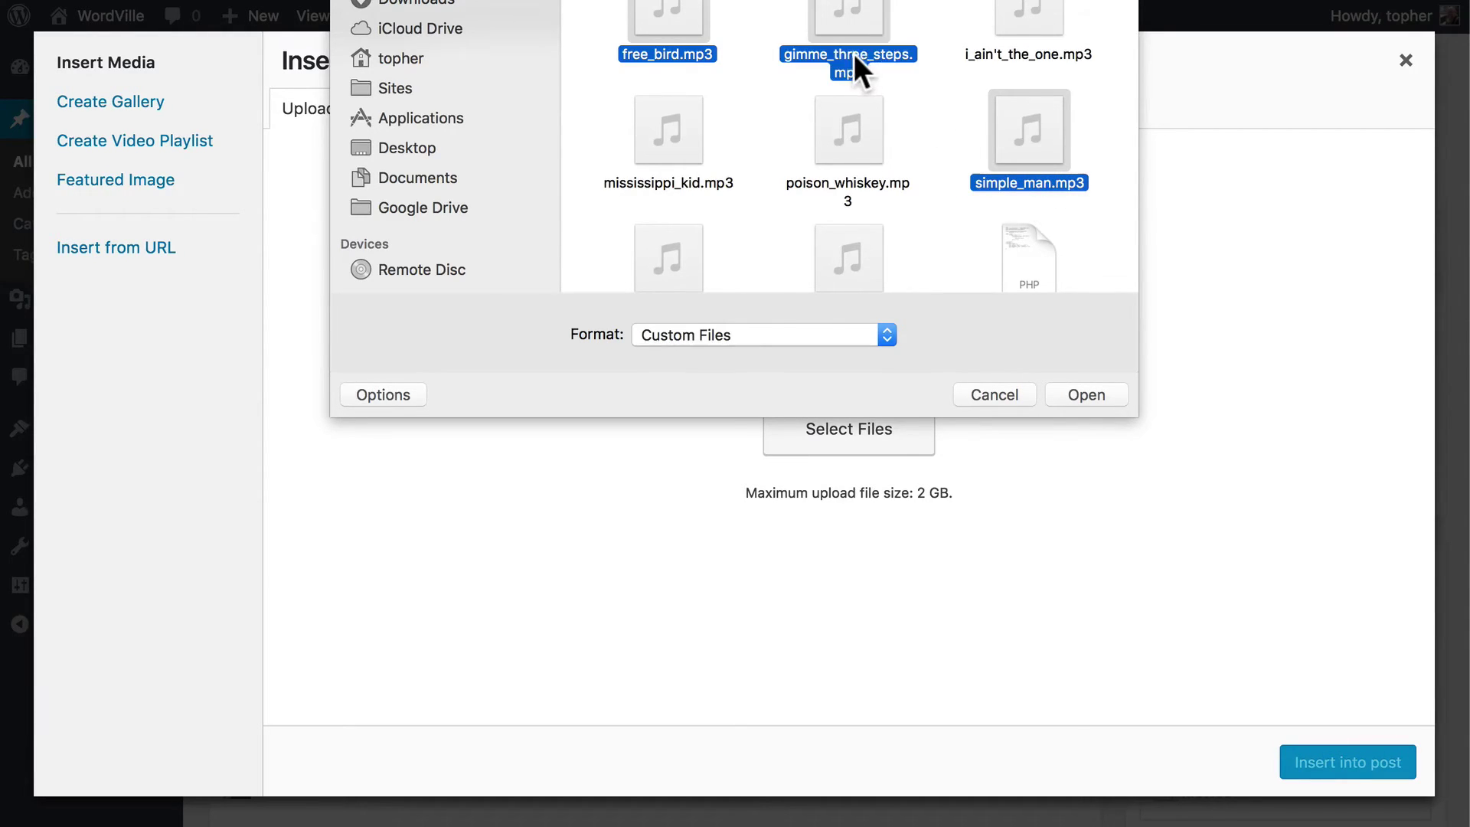
pyautogui.keyDown('super'); pyautogui.click(1013, 58); pyautogui.keyUp('super')
pyautogui.keyDown('super'); pyautogui.click(850, 181); pyautogui.keyUp('super')
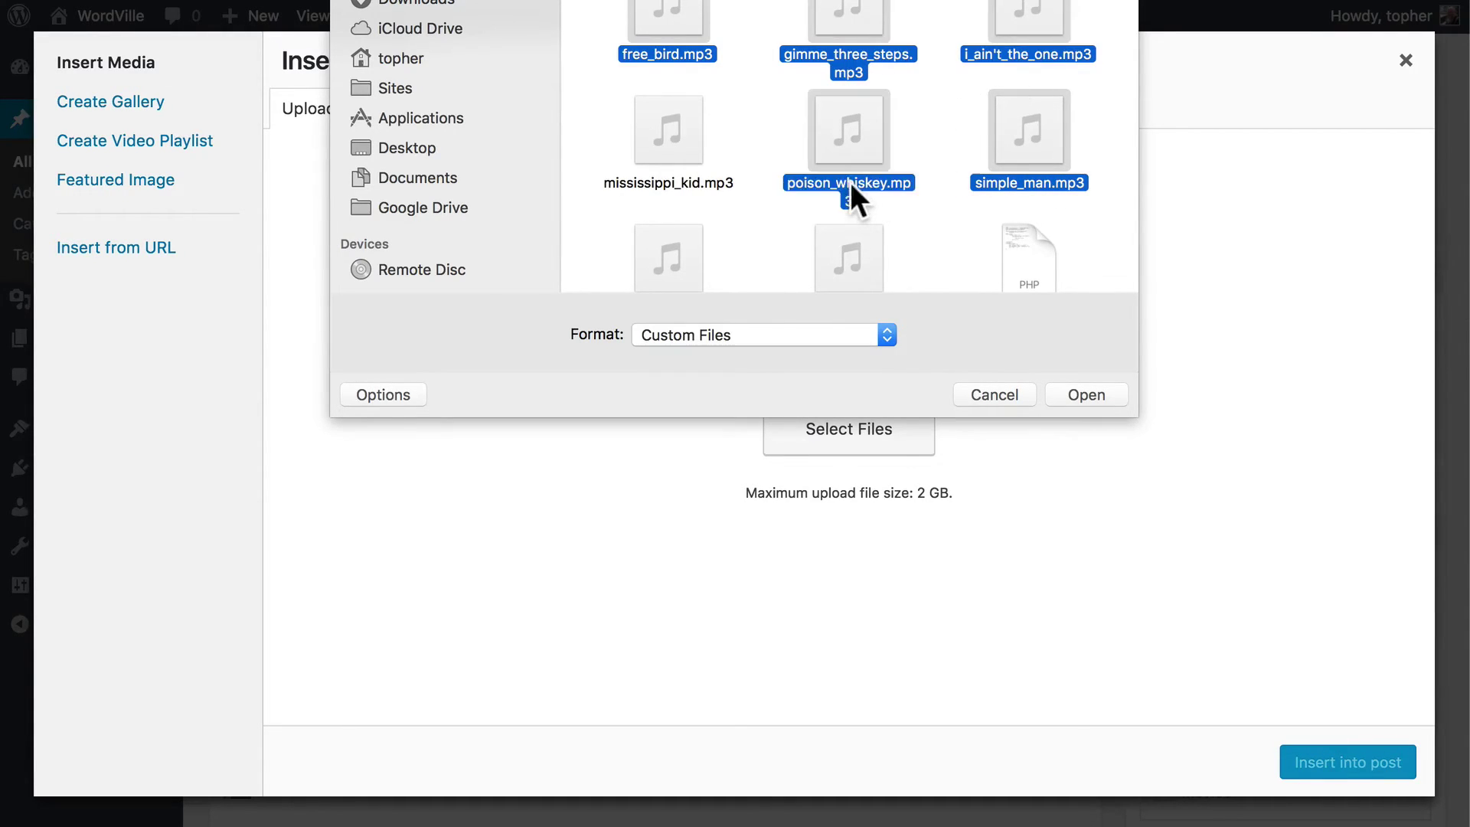
pyautogui.keyDown('super'); pyautogui.click(682, 183); pyautogui.keyUp('super')
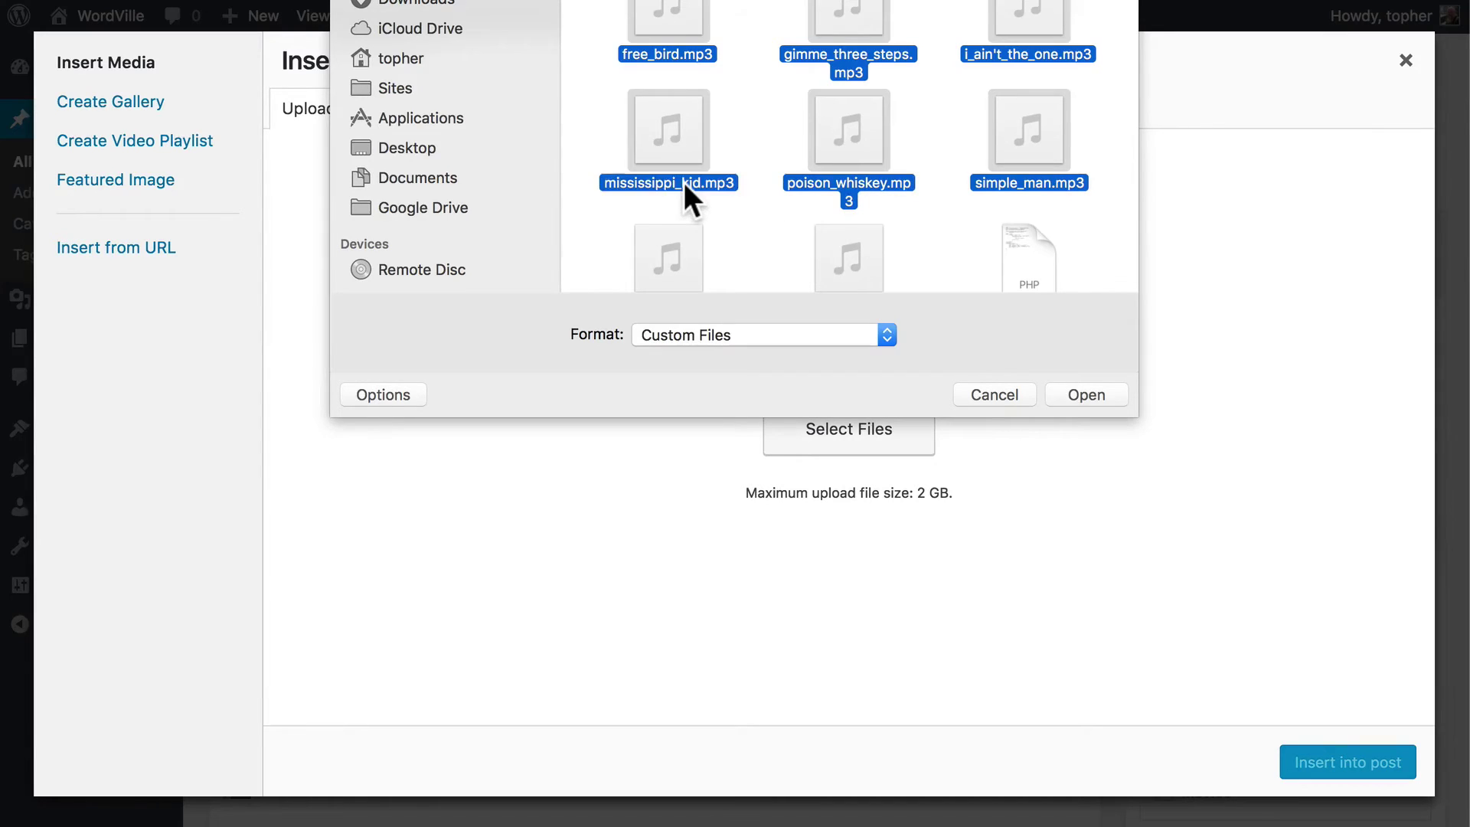
pyautogui.click(1090, 393)
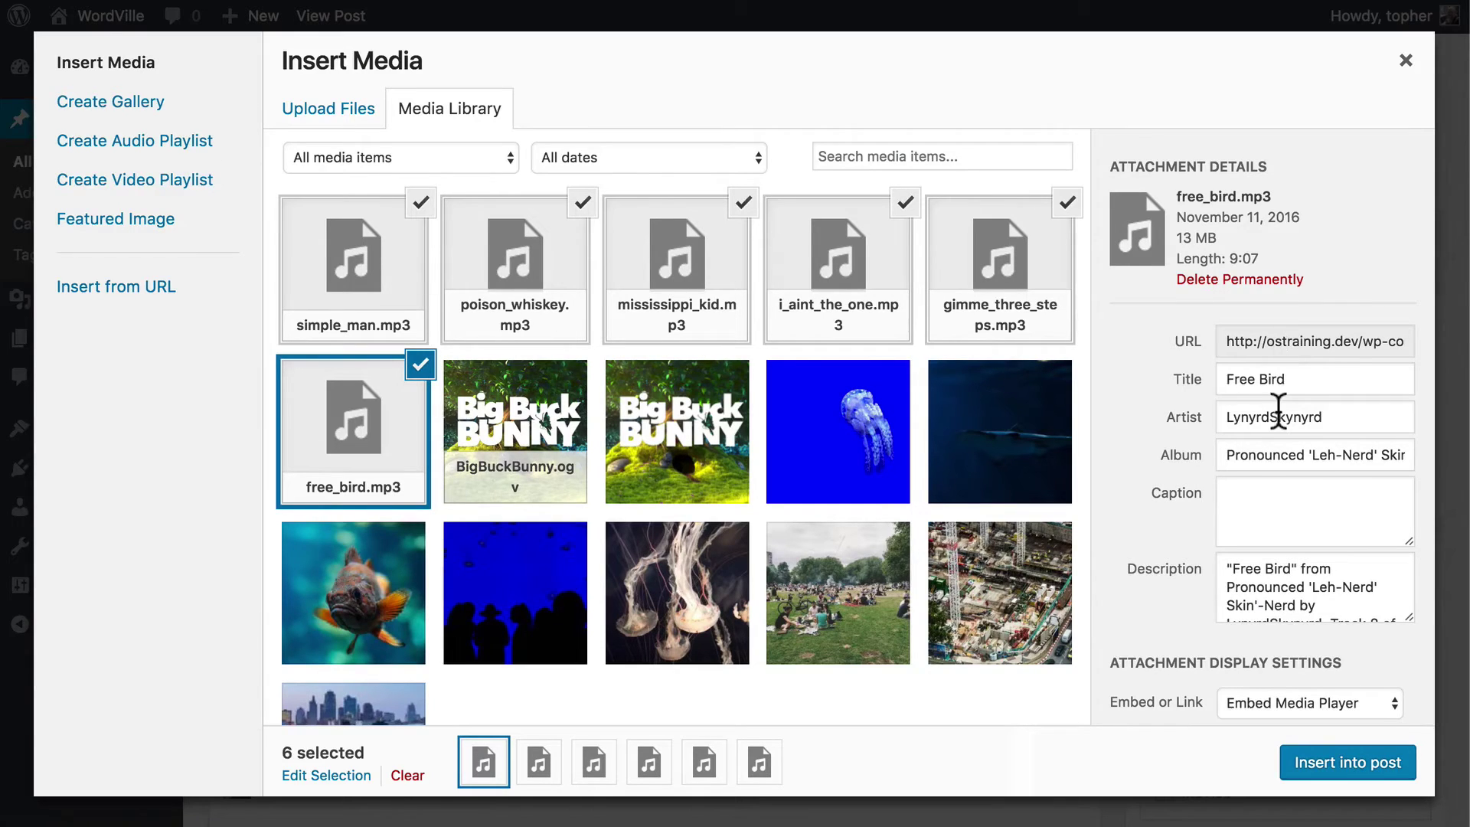
pyautogui.scroll(-1, 1278, 411)
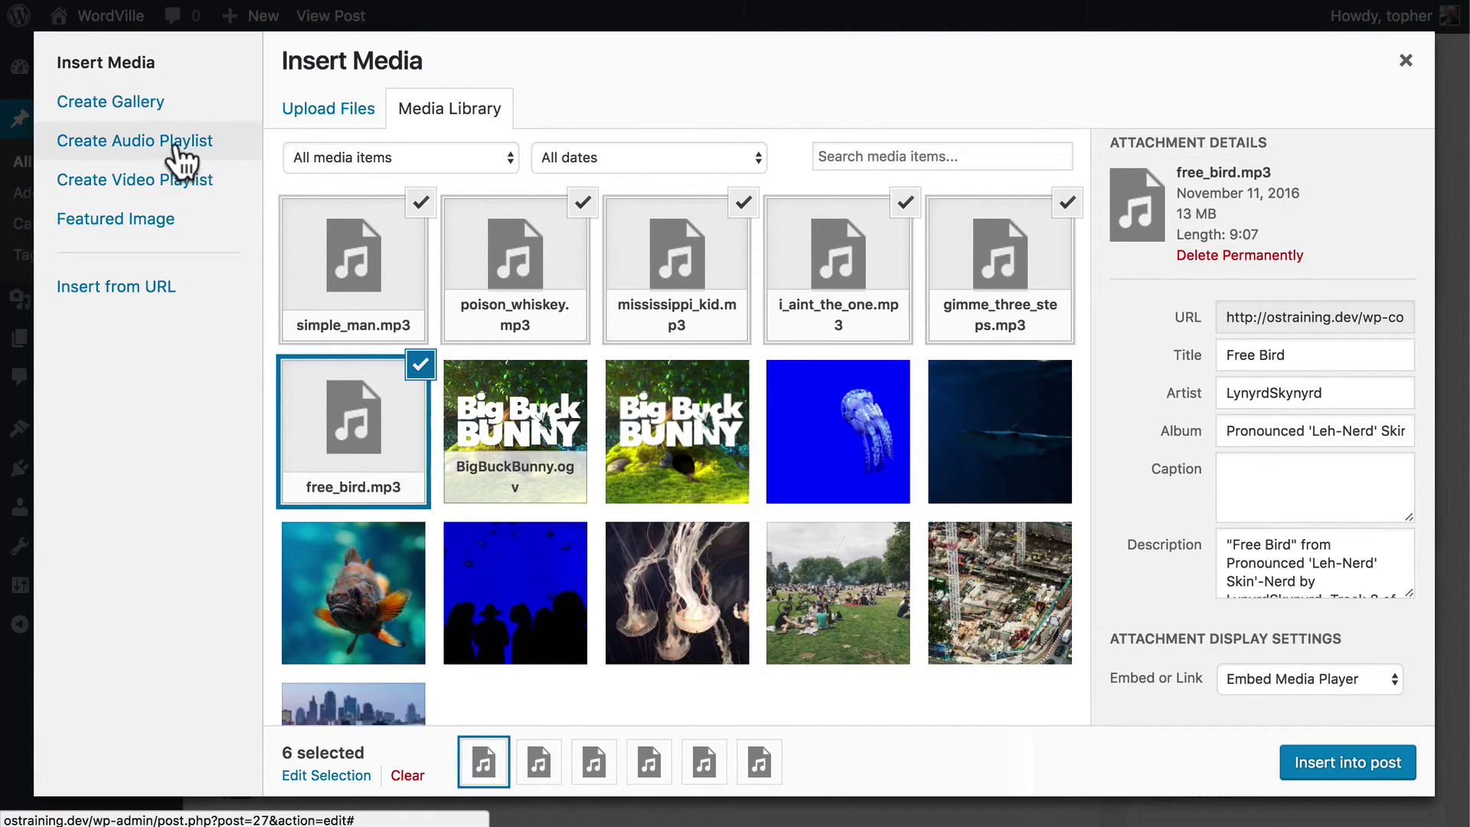
# Build an audio playlist from the six songs, moving I Ain't The One earlier.
pyautogui.click(135, 145)
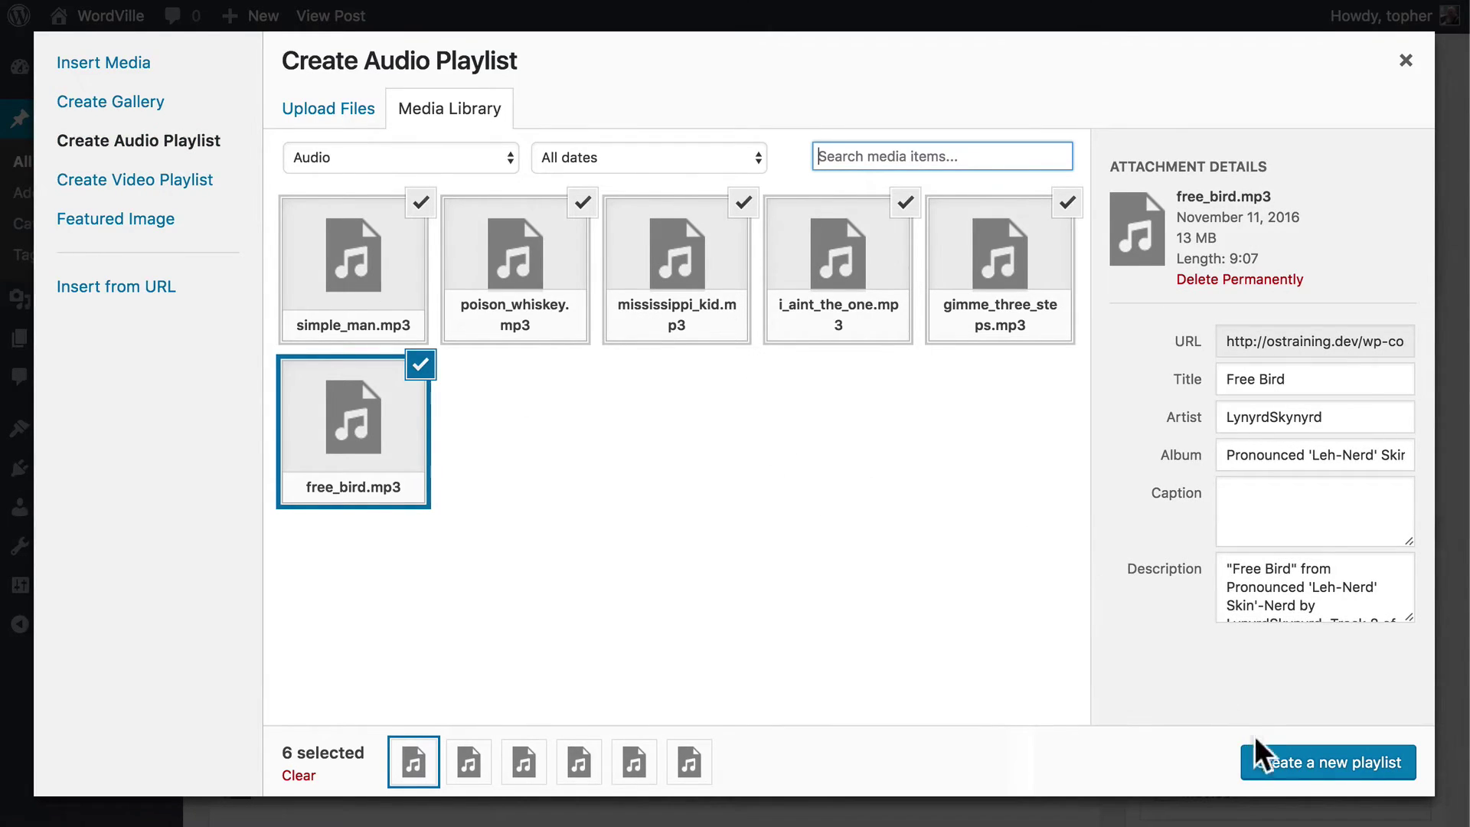
pyautogui.click(1294, 765)
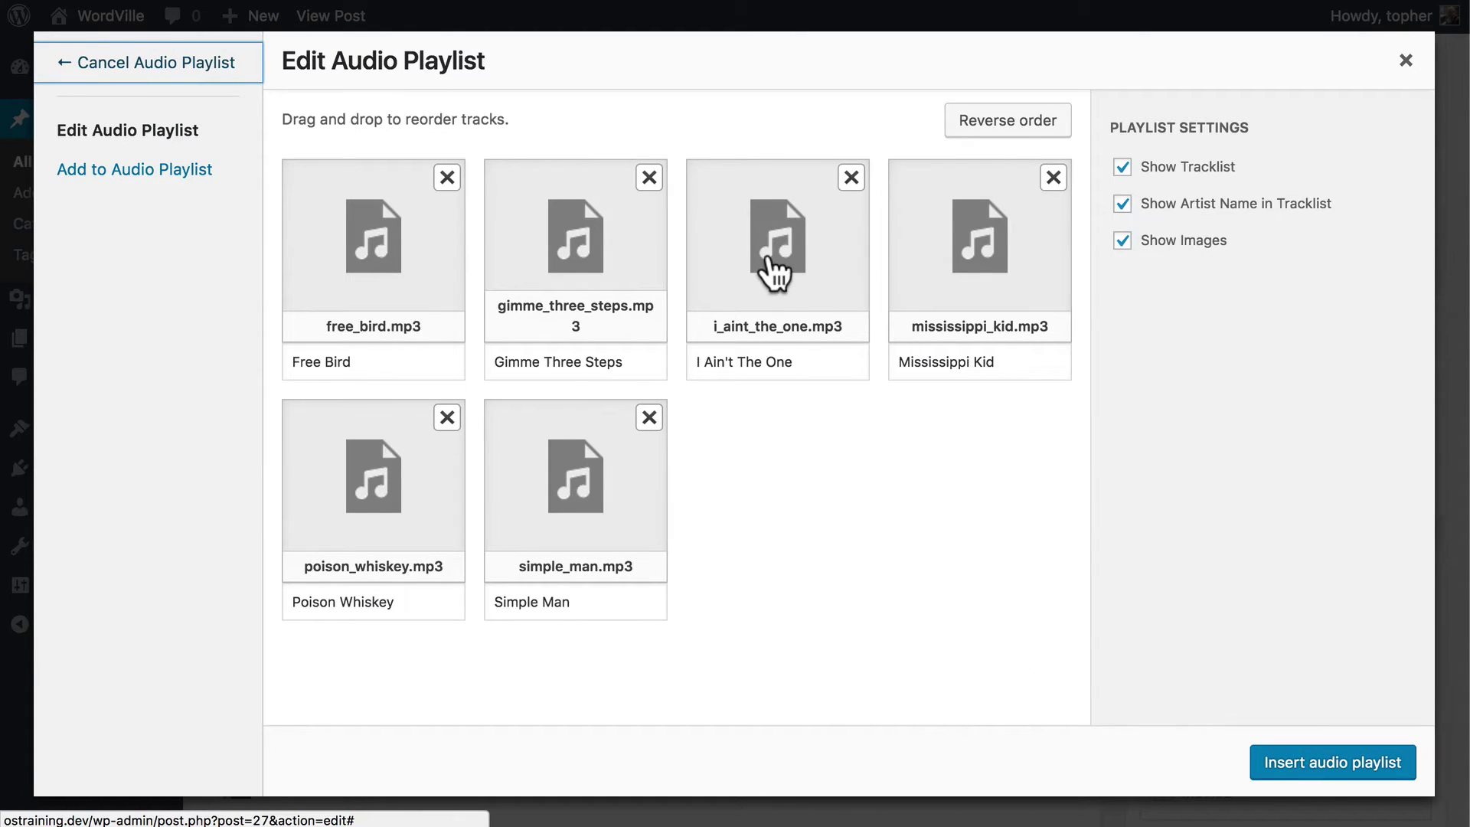
pyautogui.moveTo(778, 273)
pyautogui.mouseDown()
pyautogui.moveTo(557, 263)
pyautogui.moveTo(758, 278)
pyautogui.moveTo(776, 262)
pyautogui.mouseUp()
# Insert the six-song audio playlist into the concert post and update it.
pyautogui.click(1332, 763)
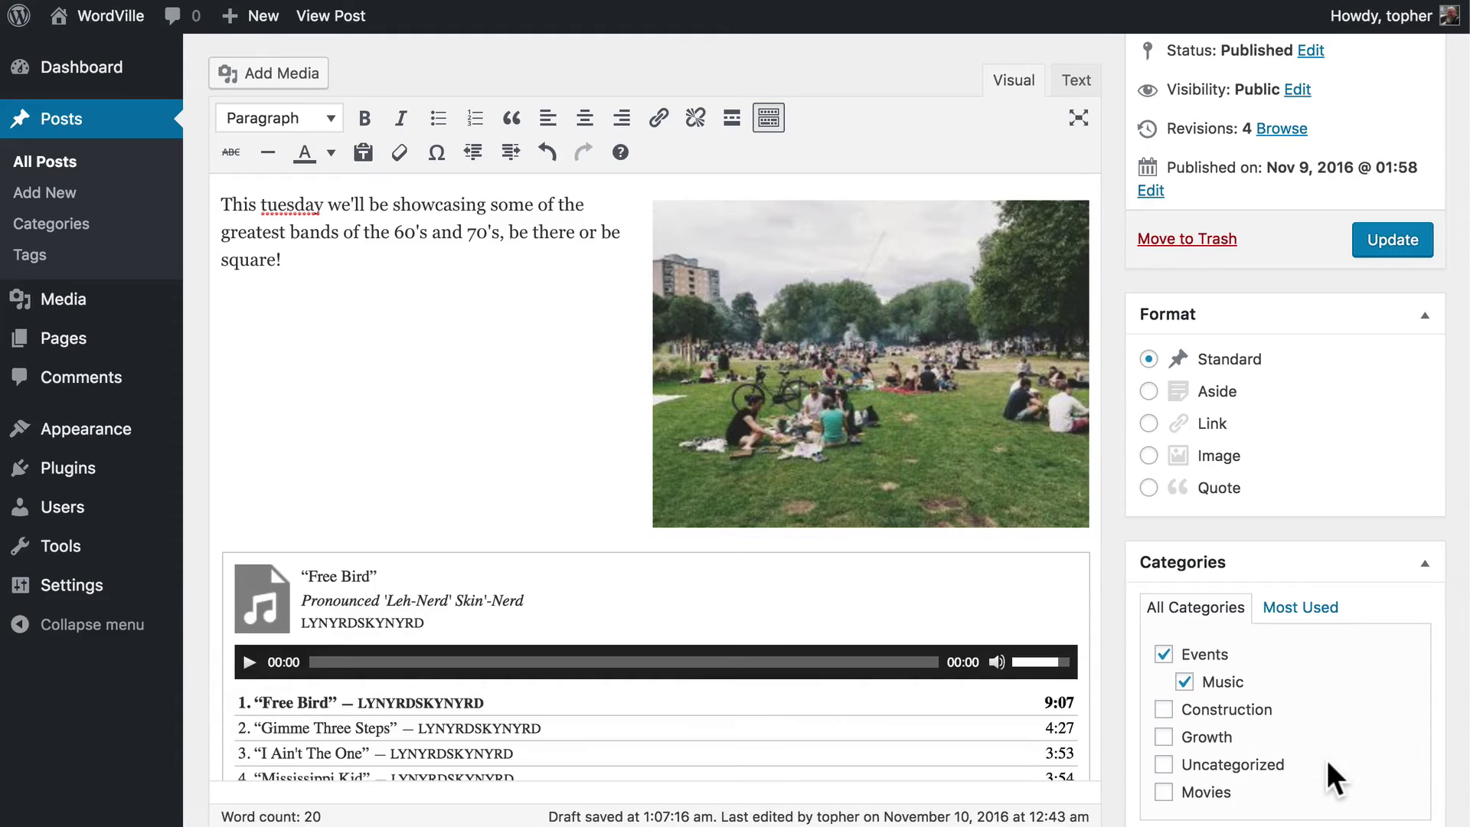
pyautogui.scroll(-5, 546, 416)
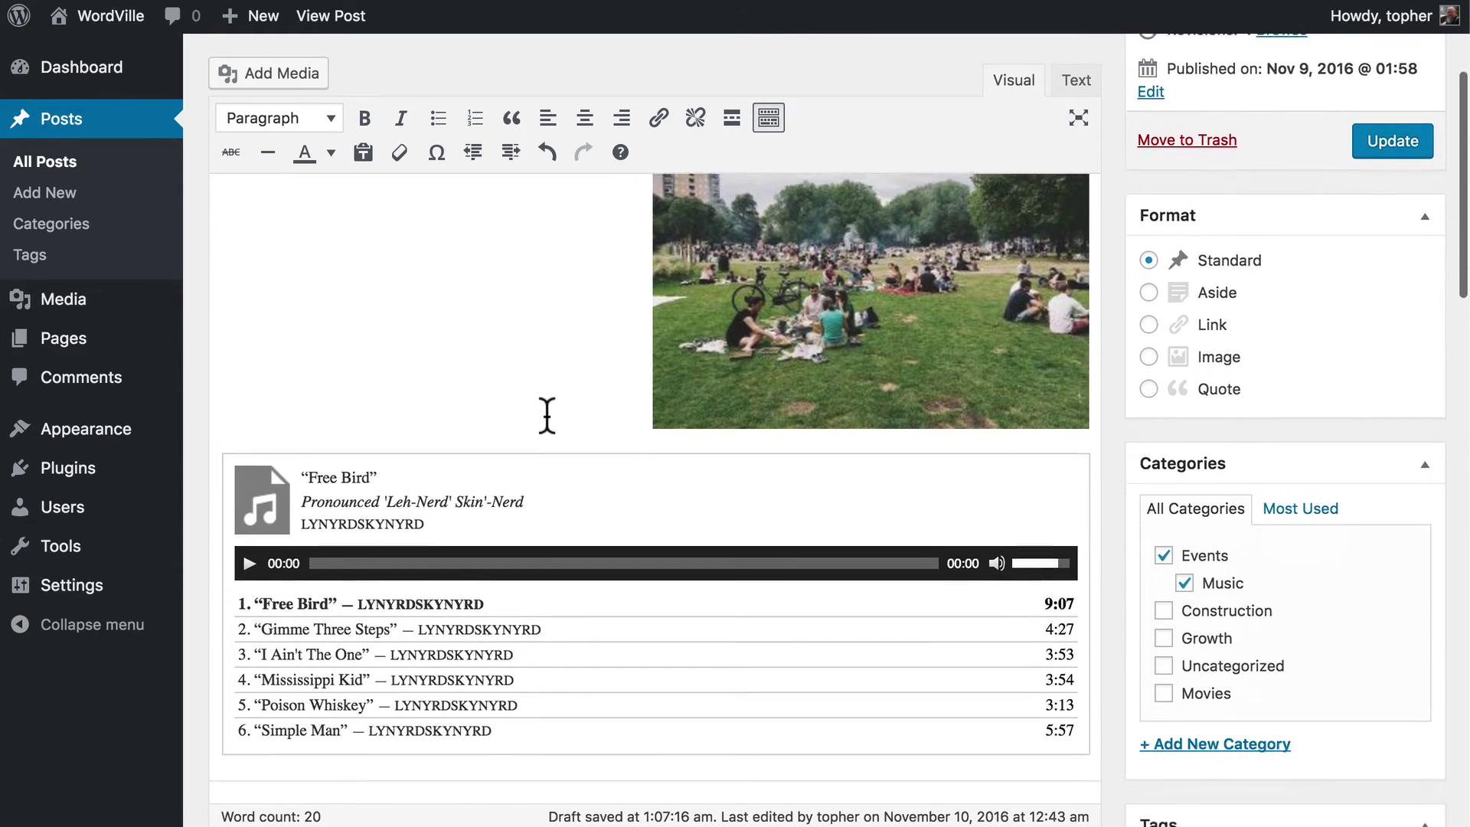
pyautogui.click(640, 394)
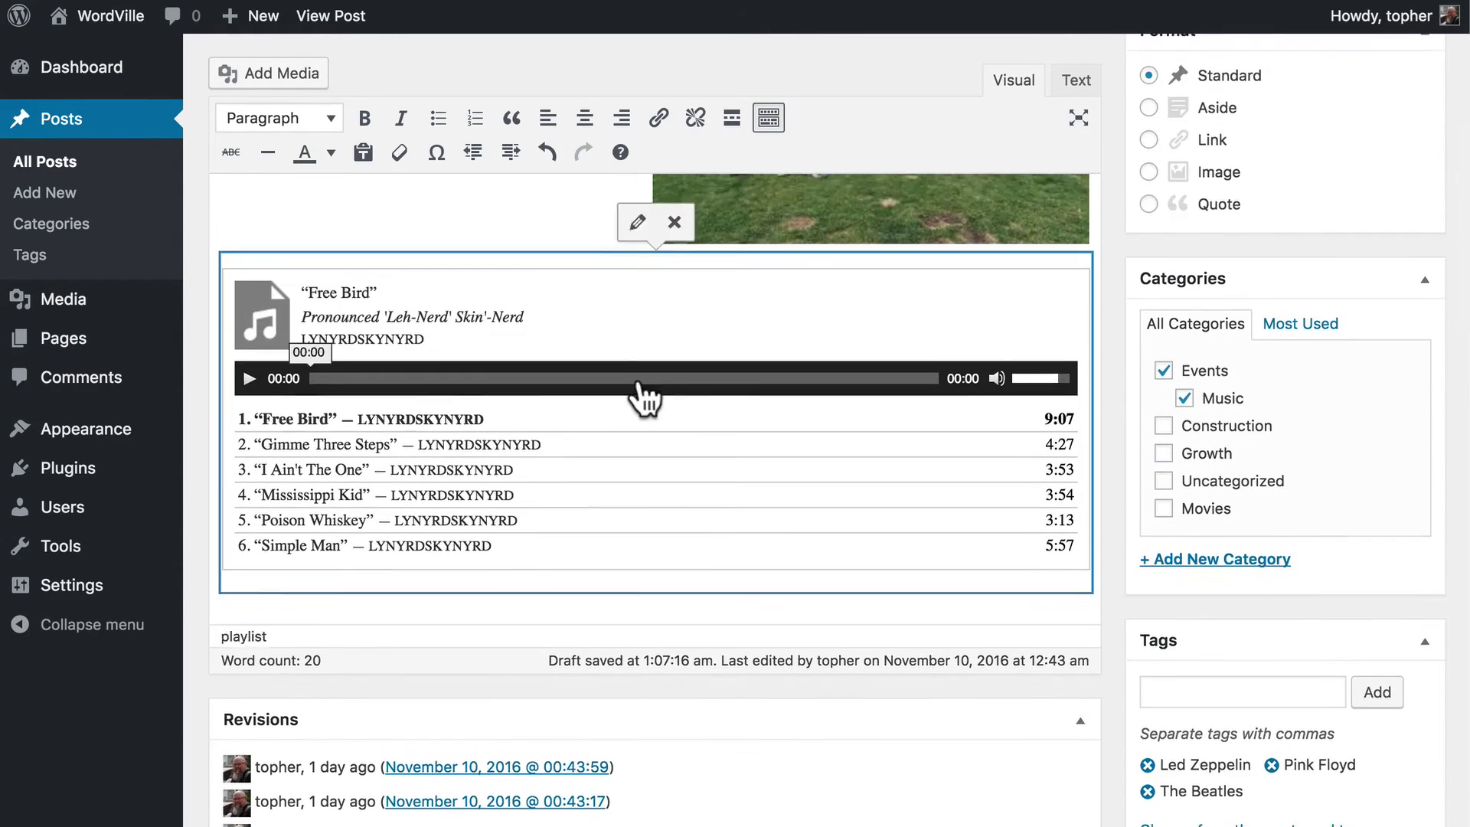
pyautogui.scroll(4, 643, 397)
pyautogui.click(1380, 249)
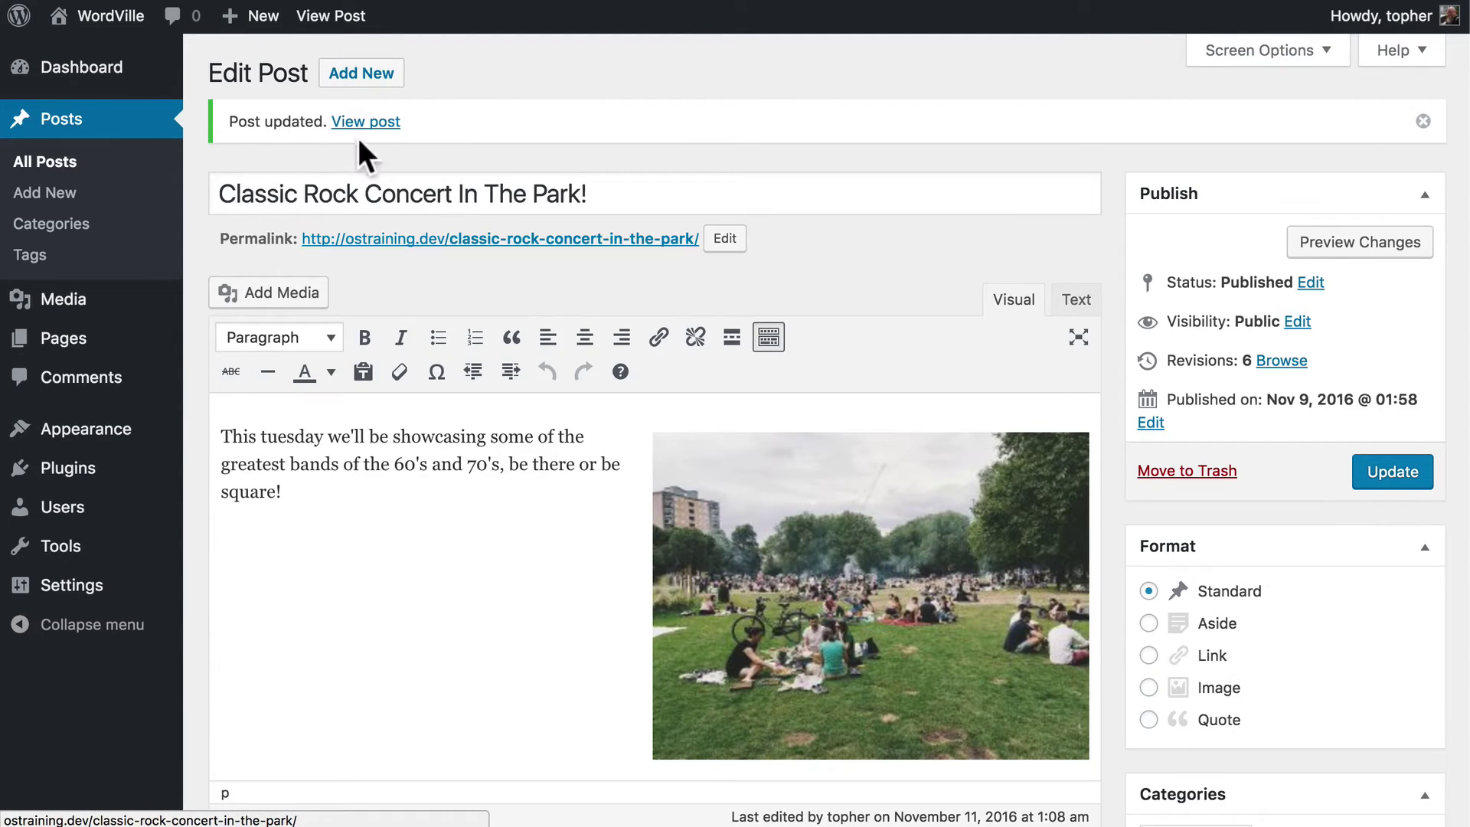
# On the live post, play the playlist, skip to tracks 2 and 3, toggle mute, and lower volume.
pyautogui.click(371, 122)
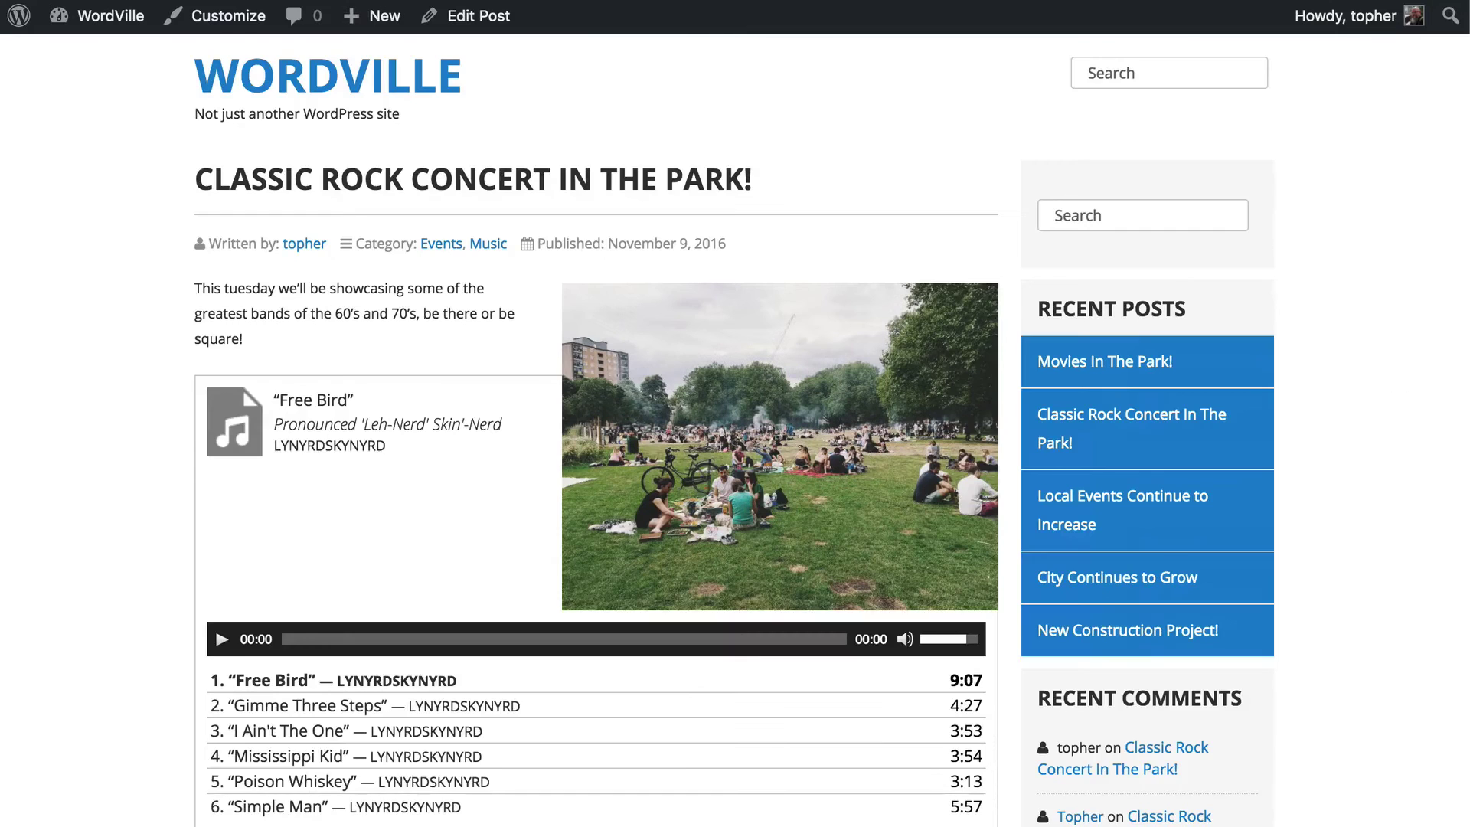
pyautogui.scroll(-5, 846, 219)
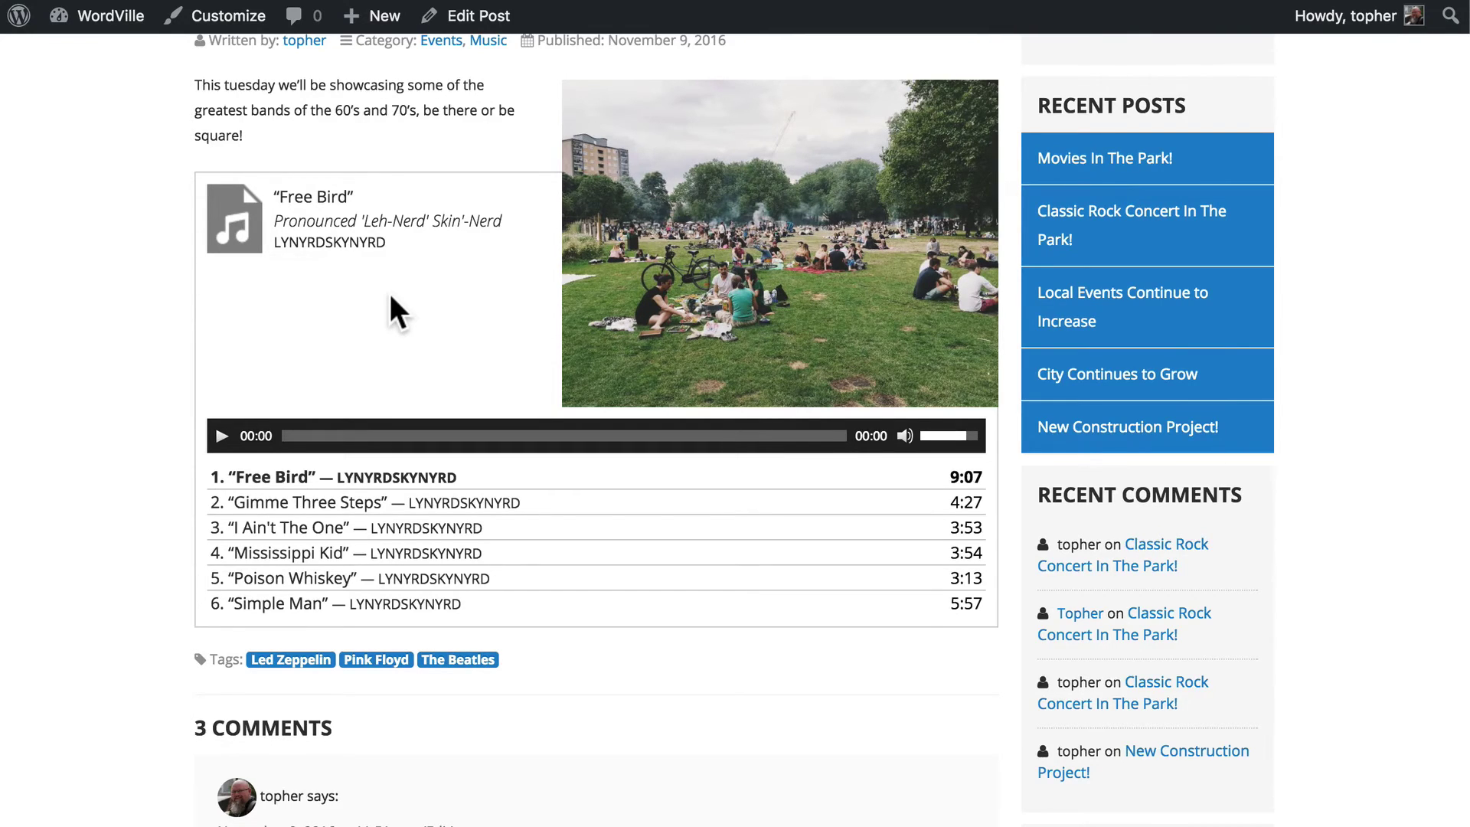
pyautogui.click(222, 438)
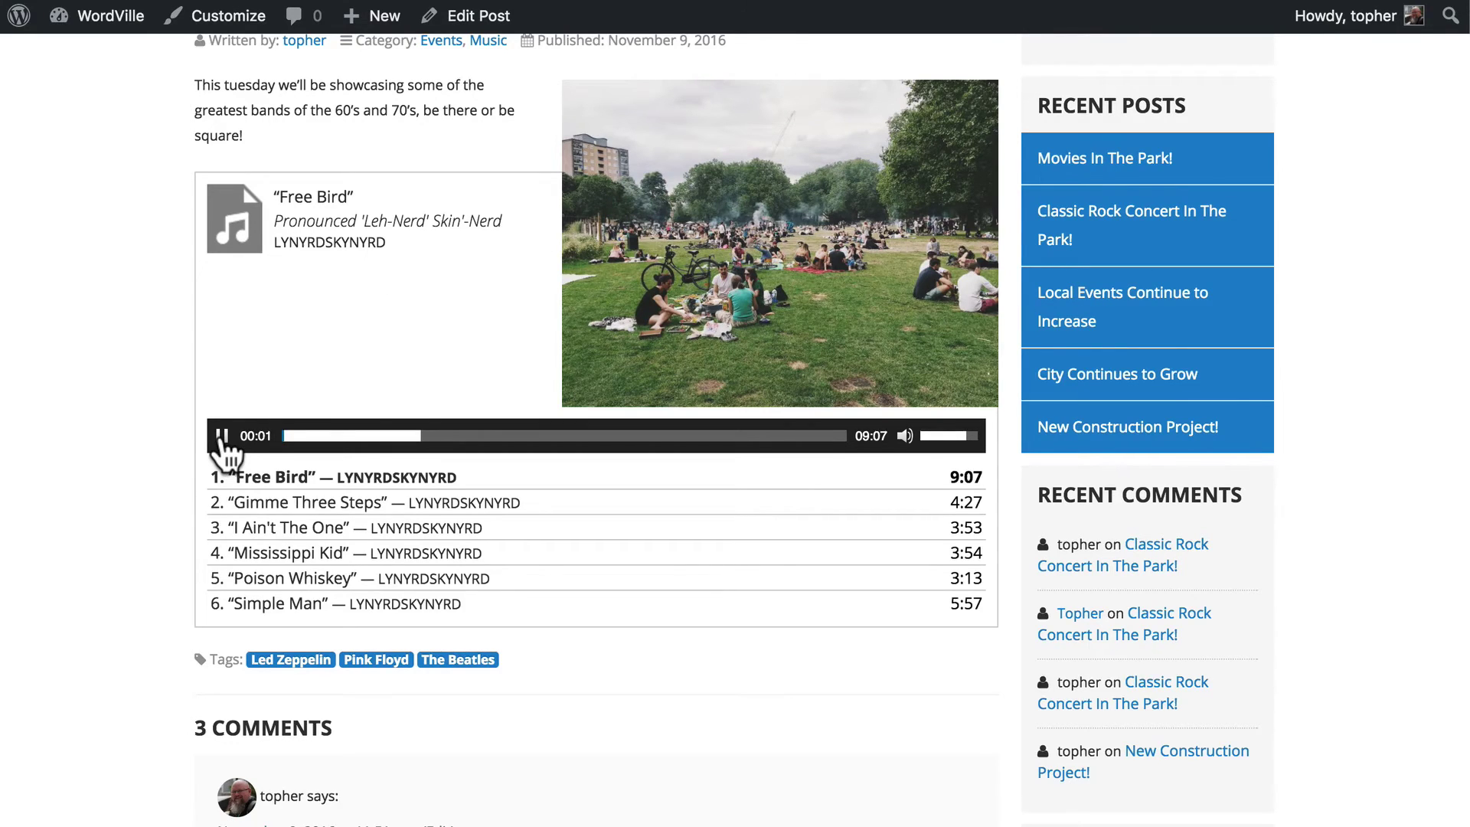
pyautogui.click(299, 507)
pyautogui.click(302, 530)
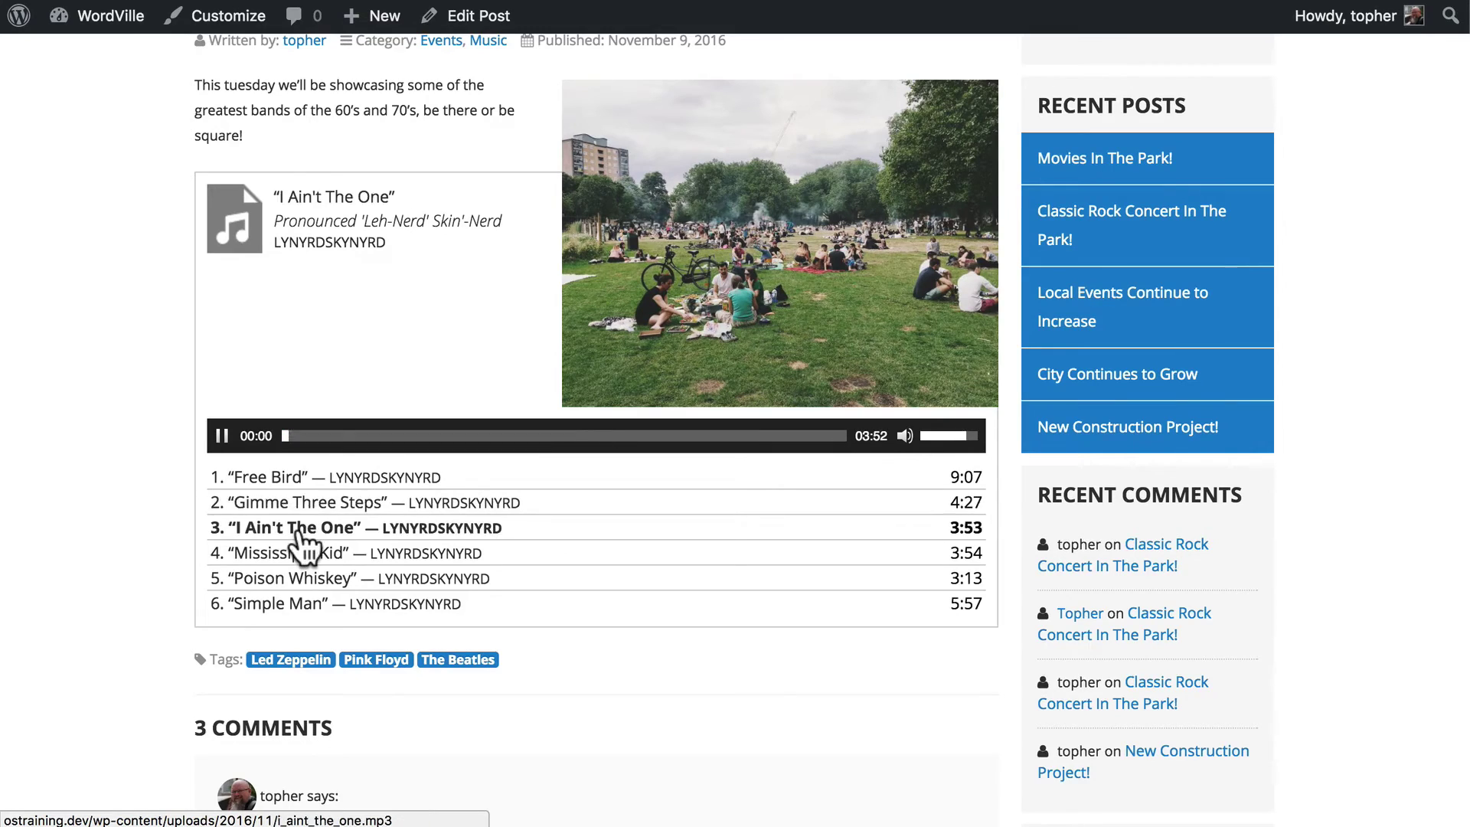
pyautogui.click(904, 439)
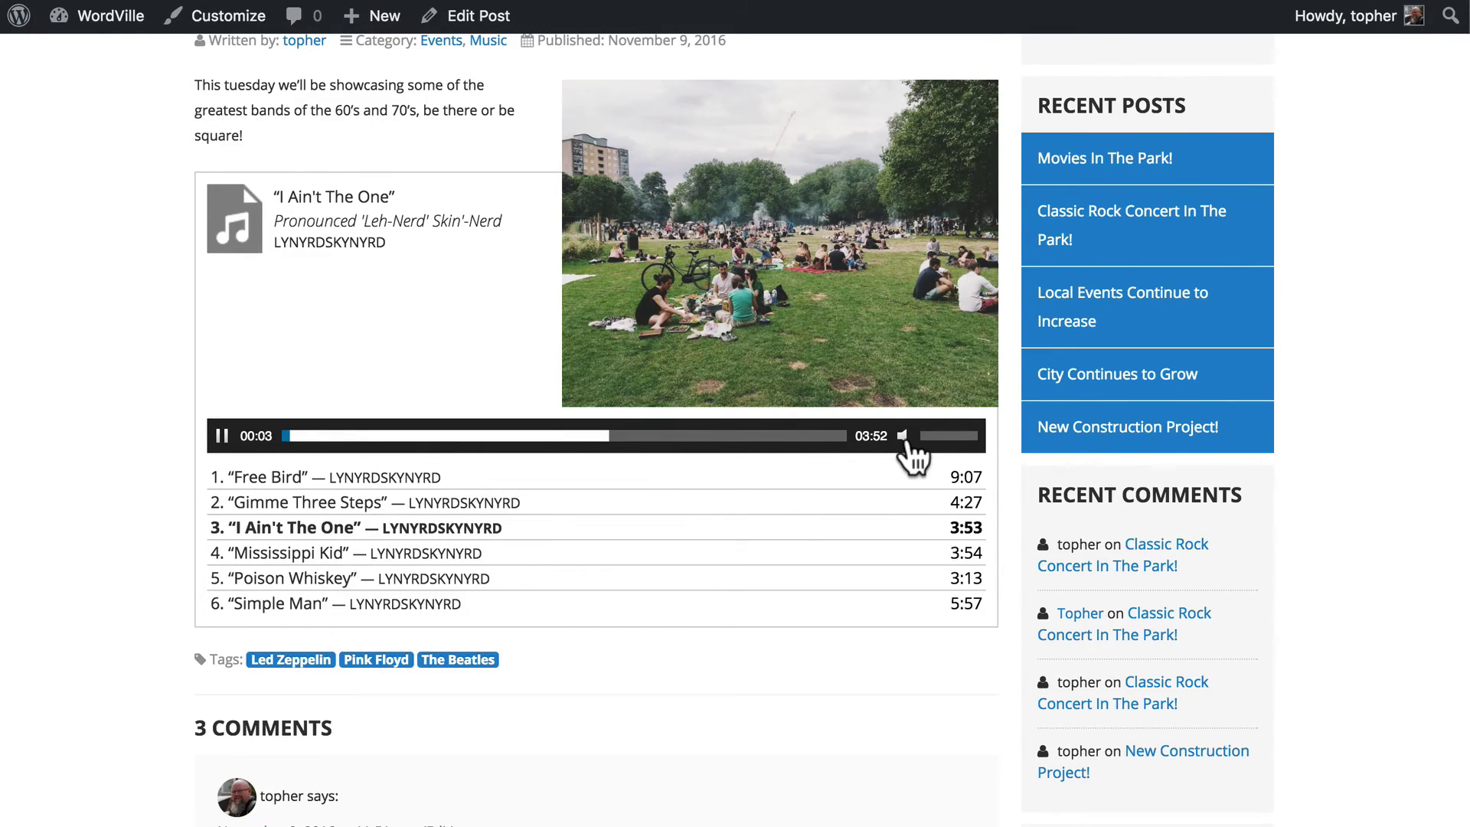
pyautogui.click(905, 439)
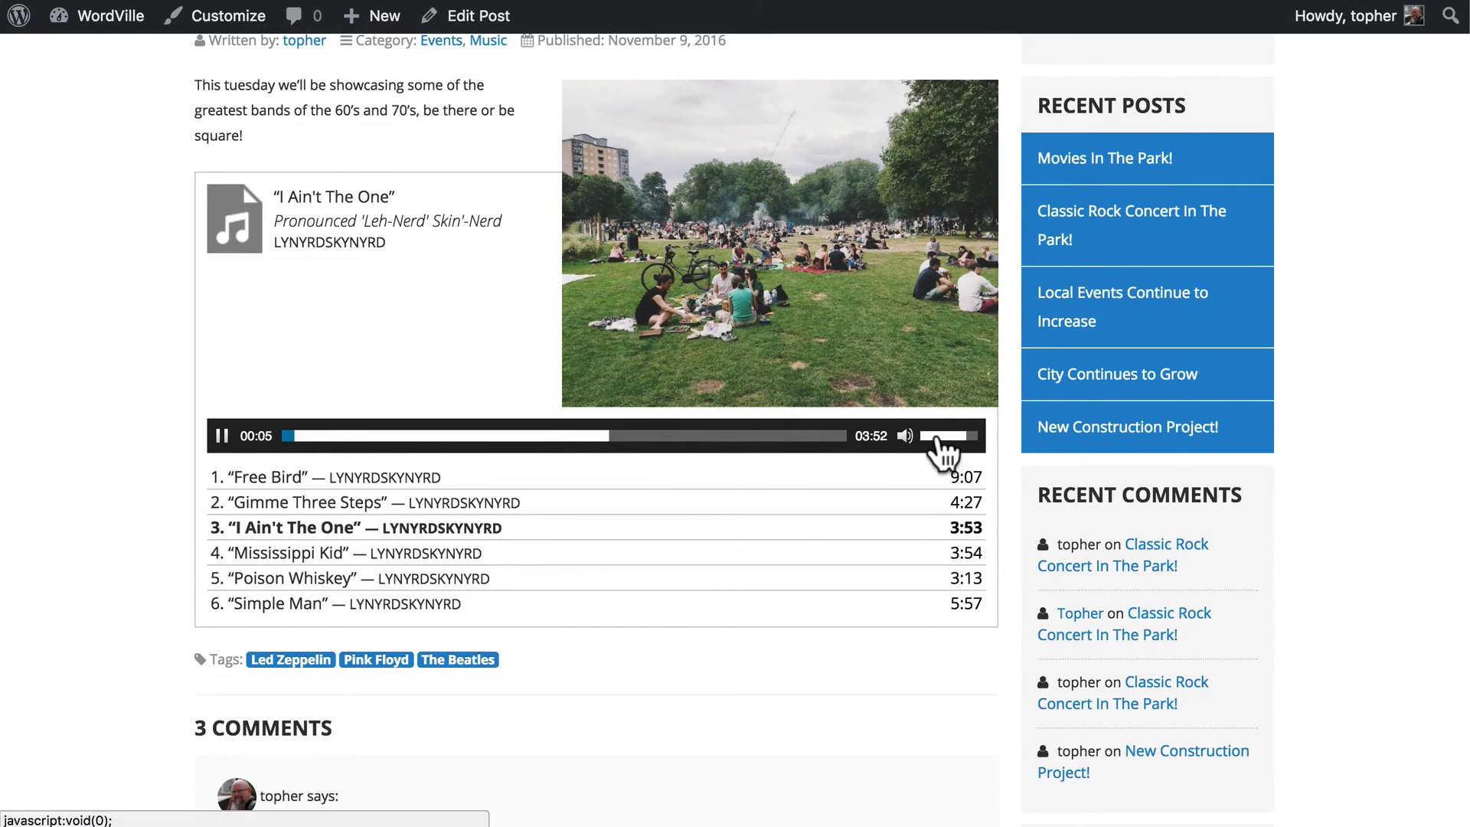
pyautogui.click(928, 438)
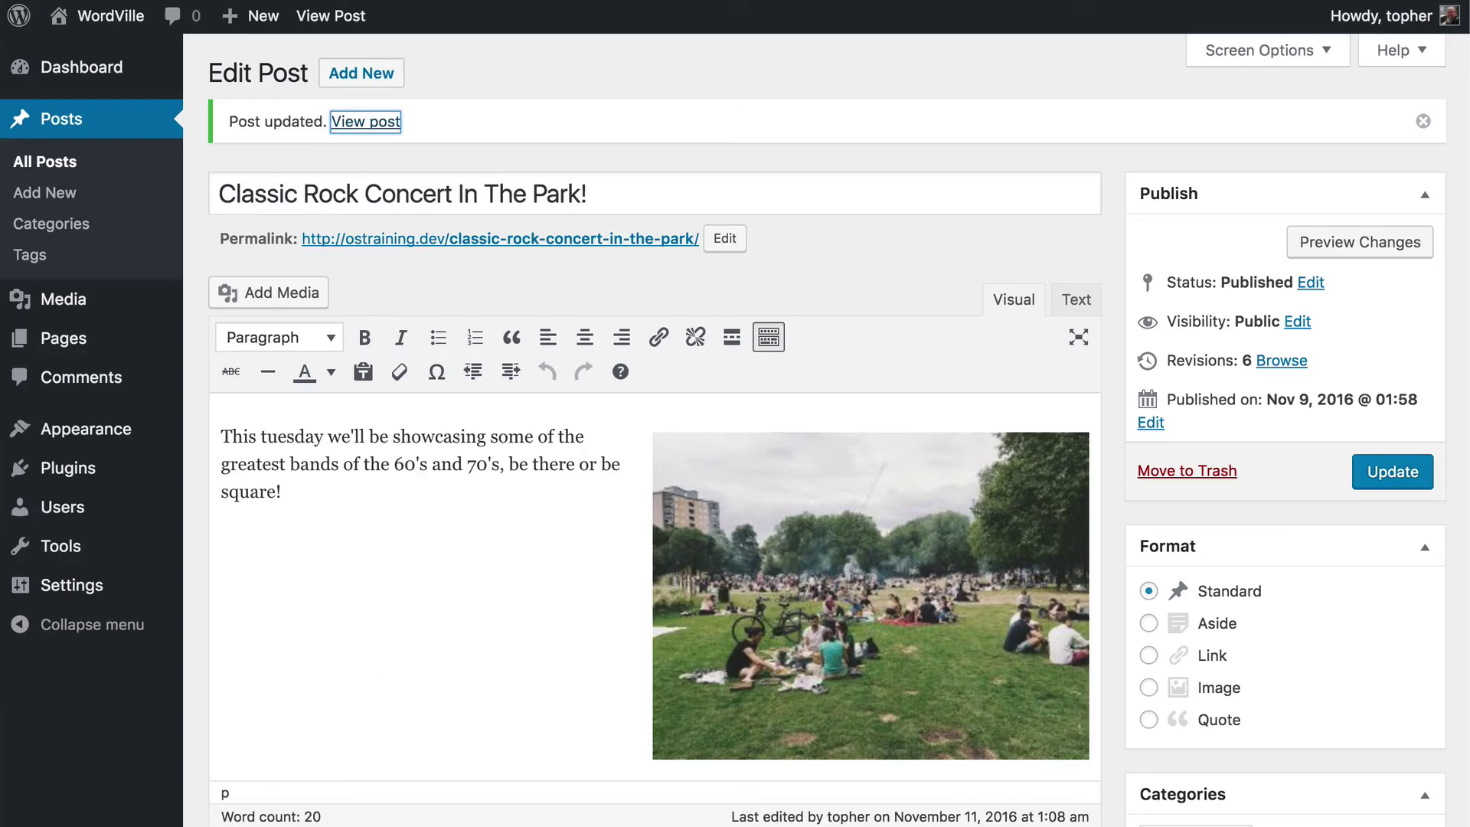
# Uncheck Show Artist Name in Tracklist for the playlist and reload the live post to confirm.
pyautogui.scroll(-1, 536, 570)
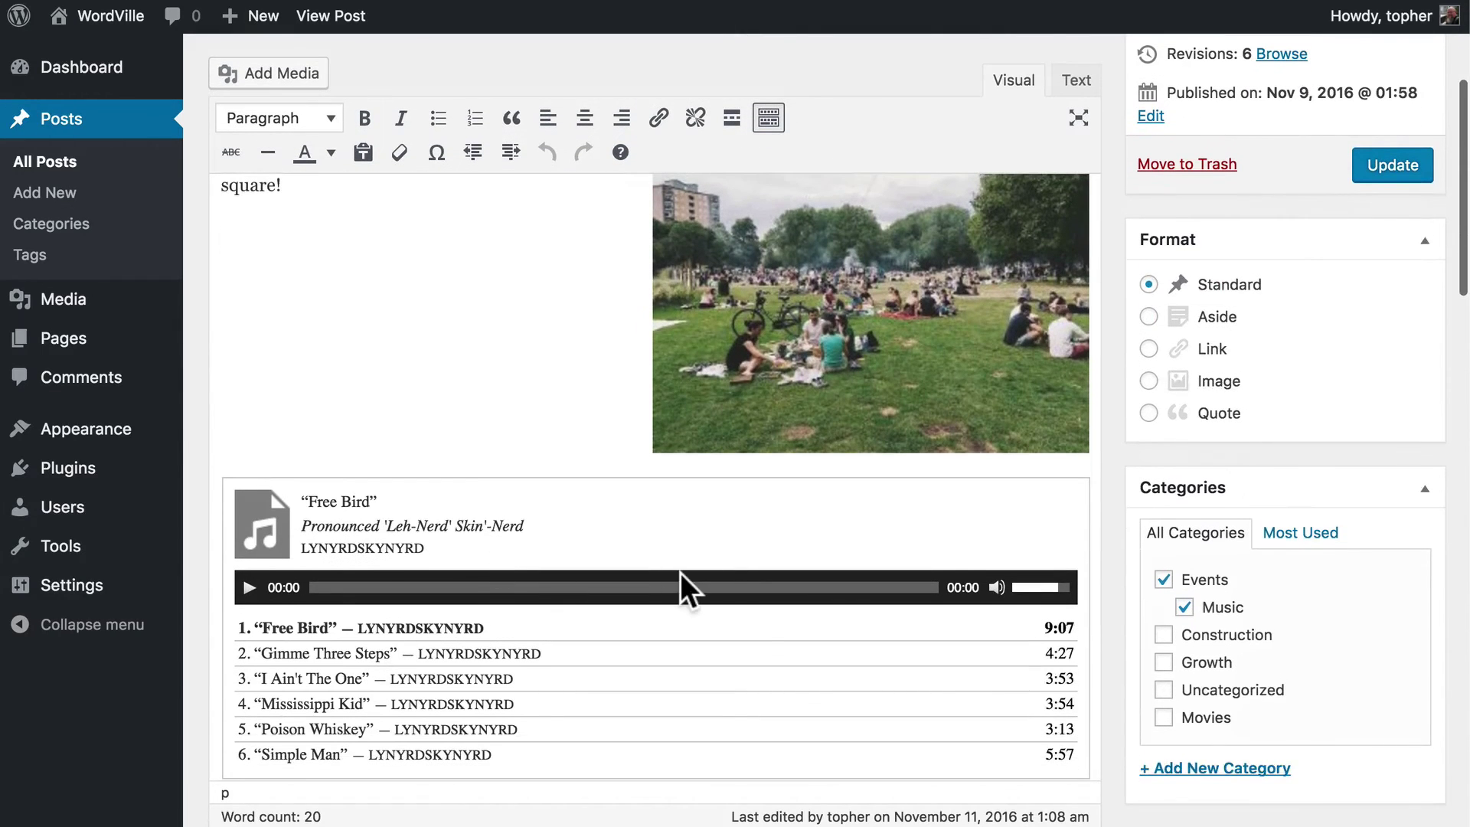
pyautogui.click(680, 574)
pyautogui.click(636, 431)
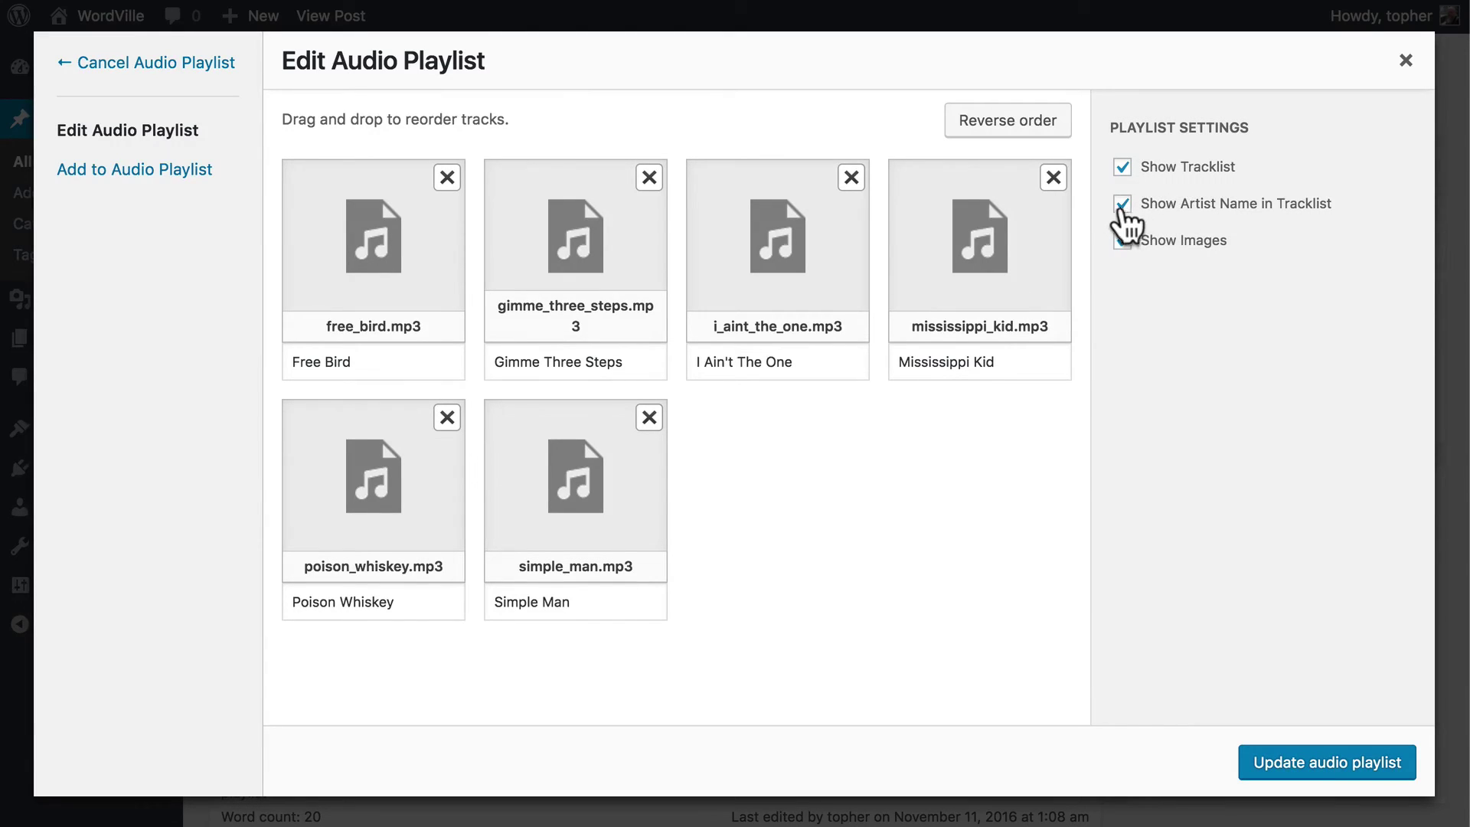
pyautogui.click(1120, 205)
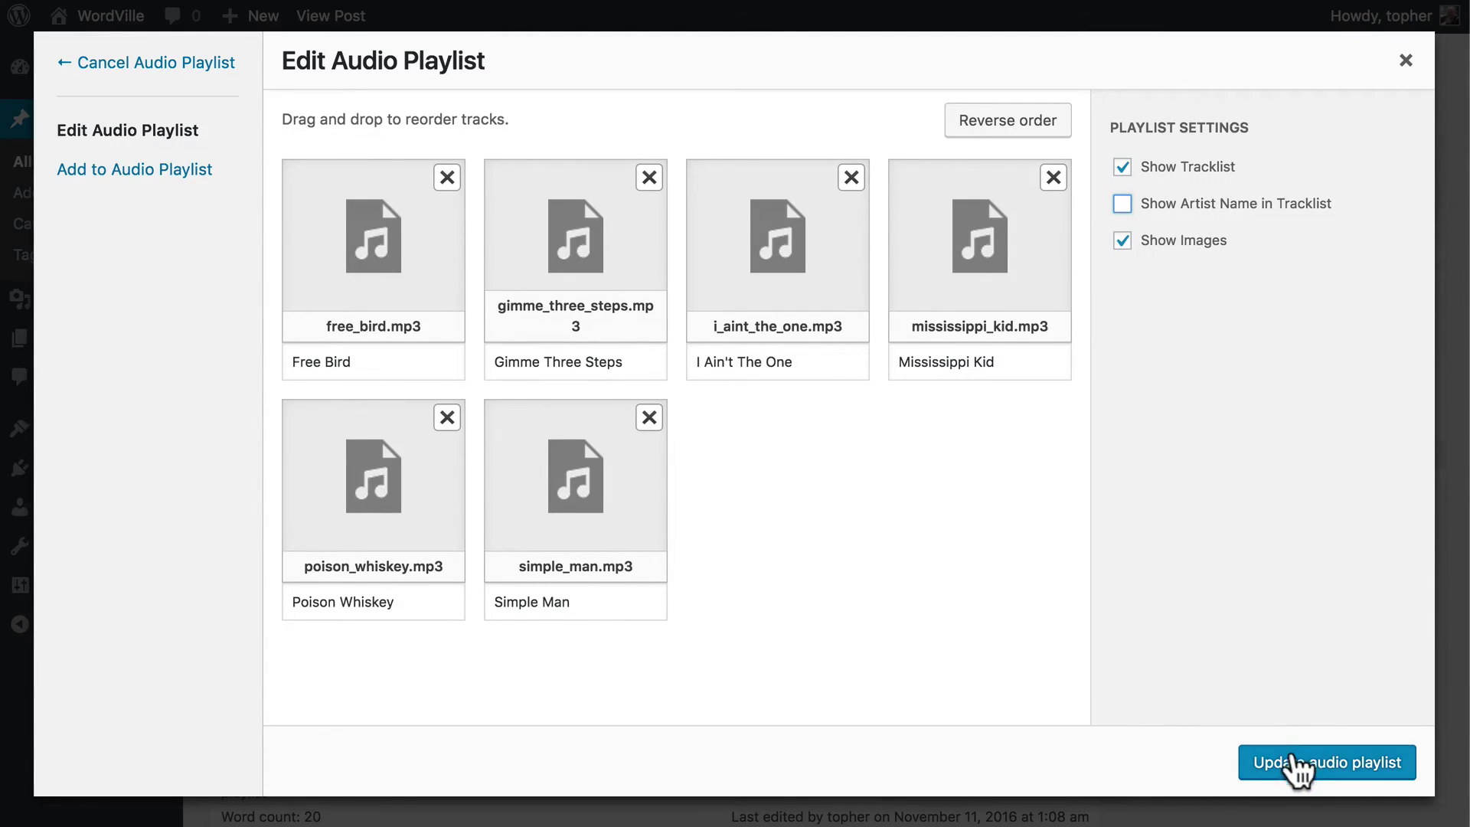
pyautogui.click(1296, 779)
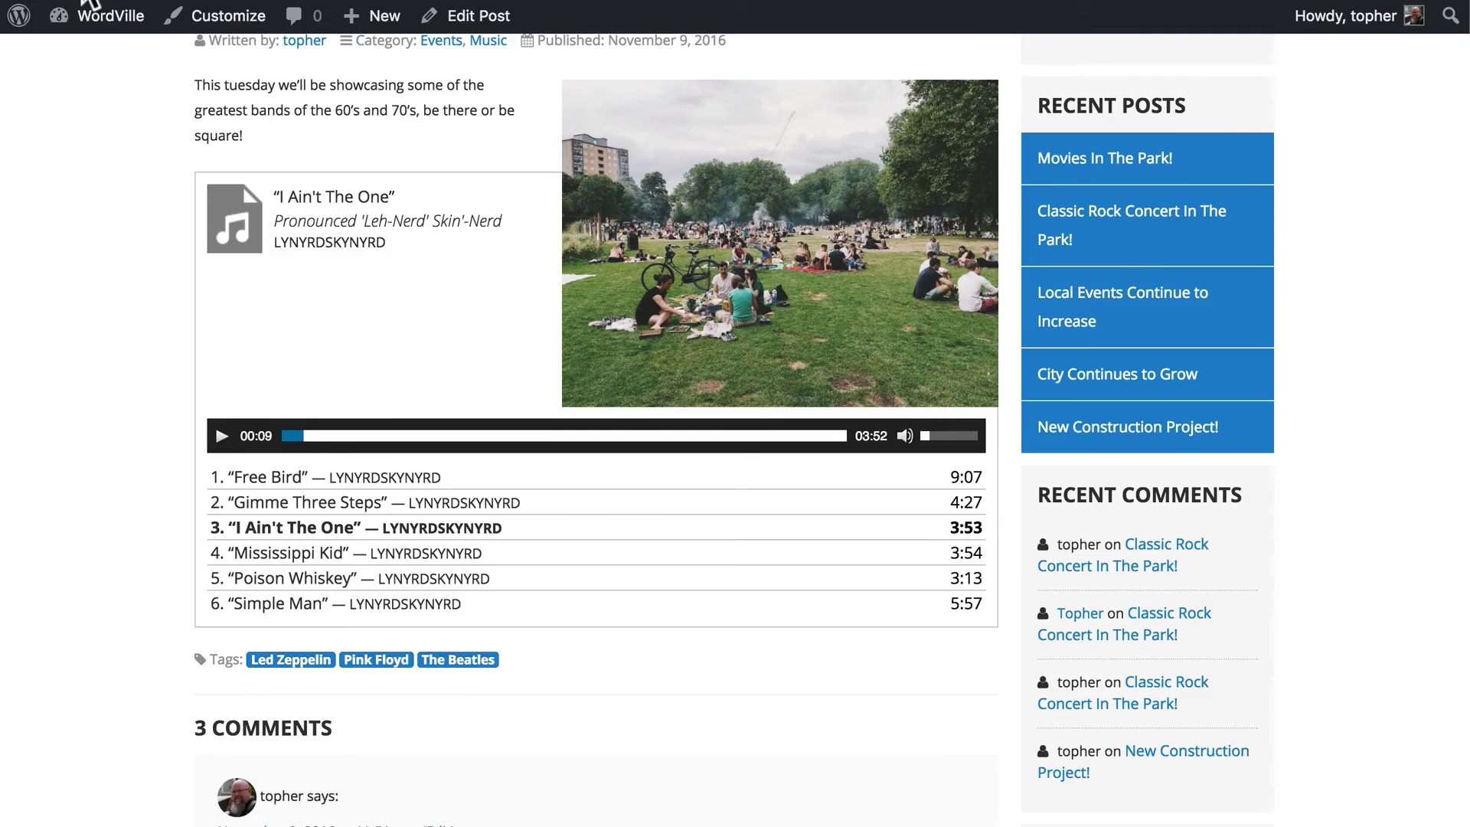
pyautogui.hotkey('ctrl', 'r')
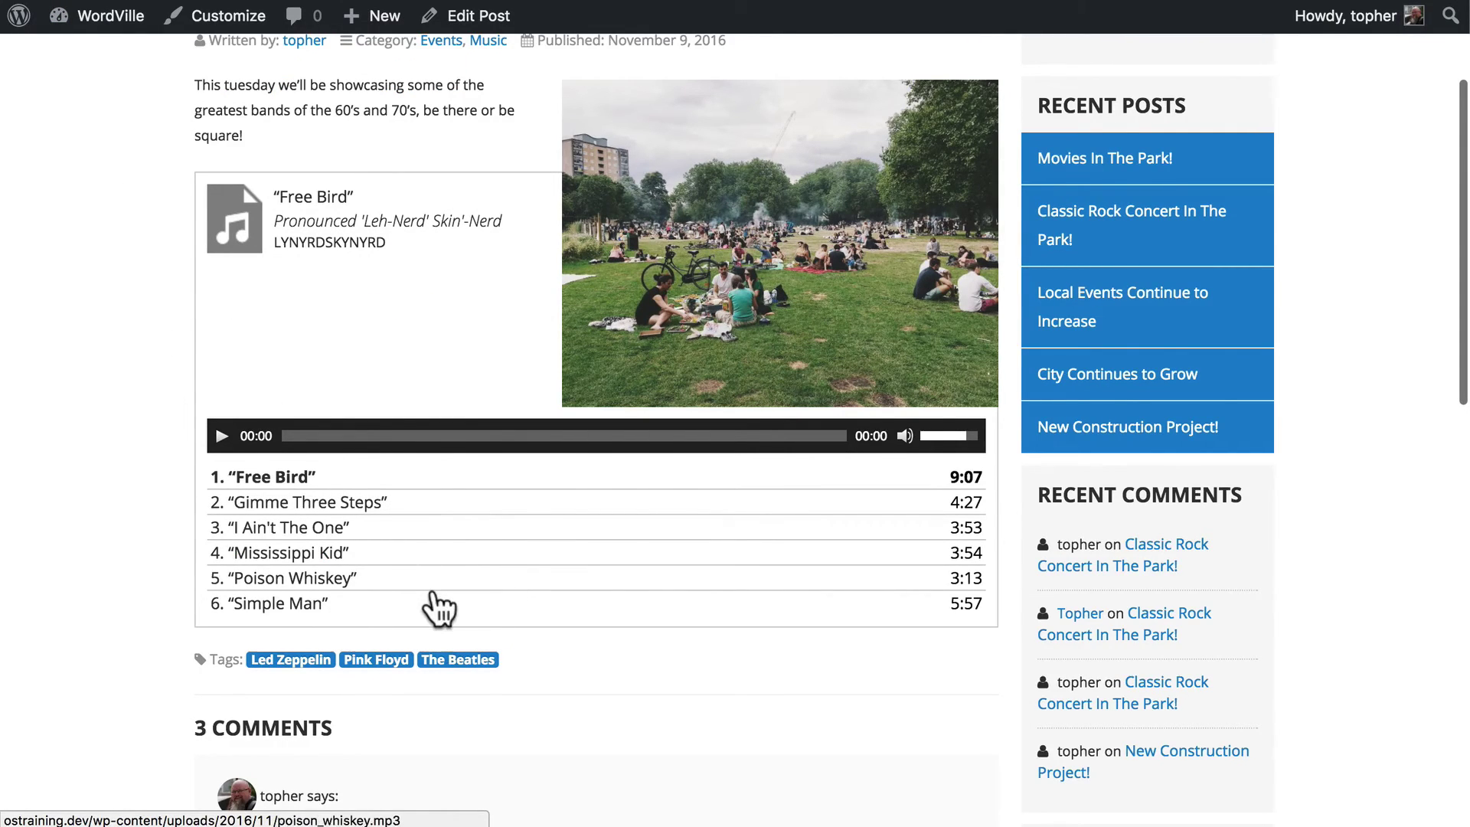
pyautogui.scroll(3, 502, 297)
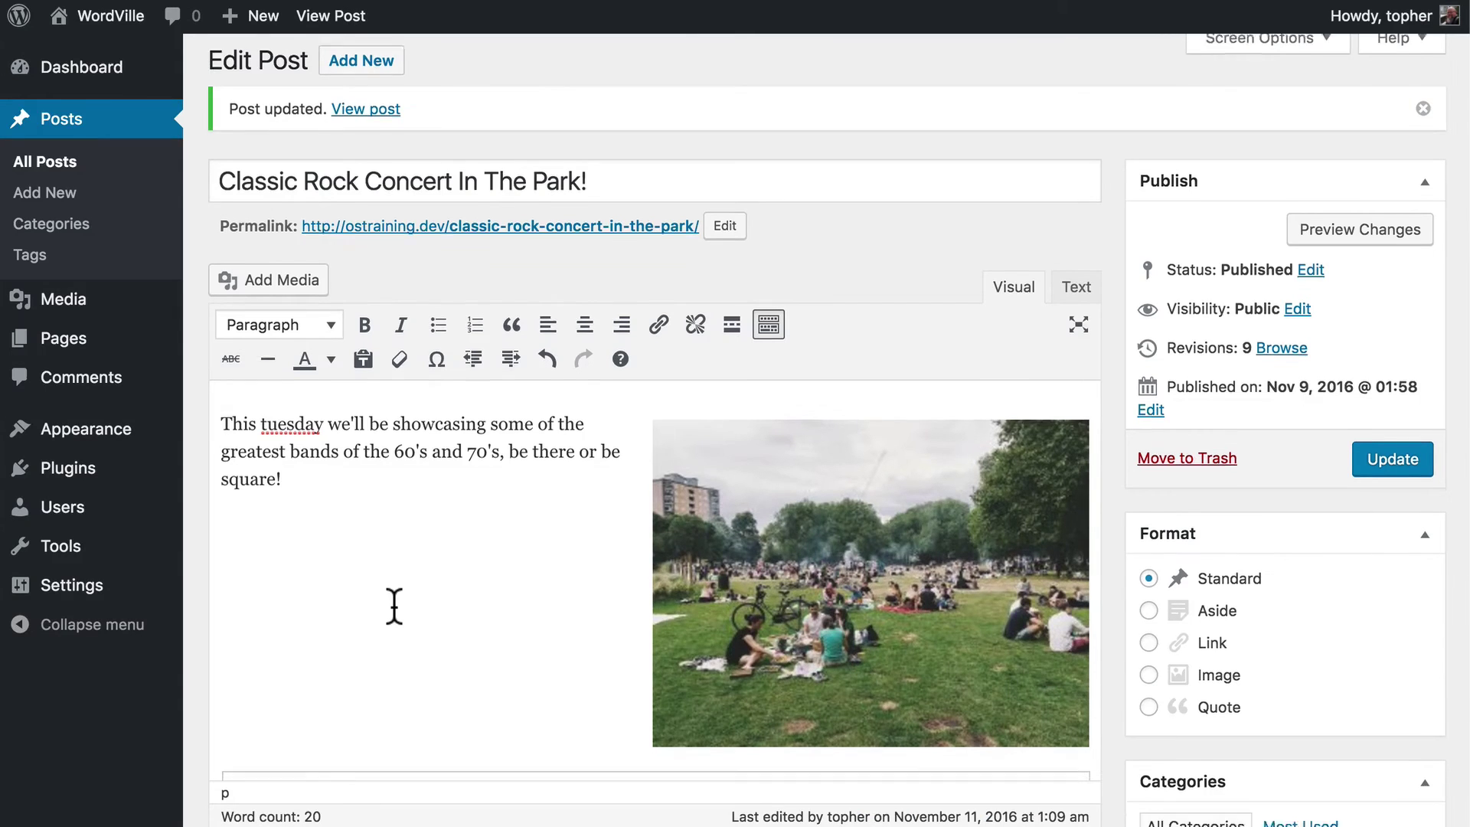
# Add two empty paragraphs to push the playlist below the park image, then update the post.
pyautogui.scroll(-3, 393, 612)
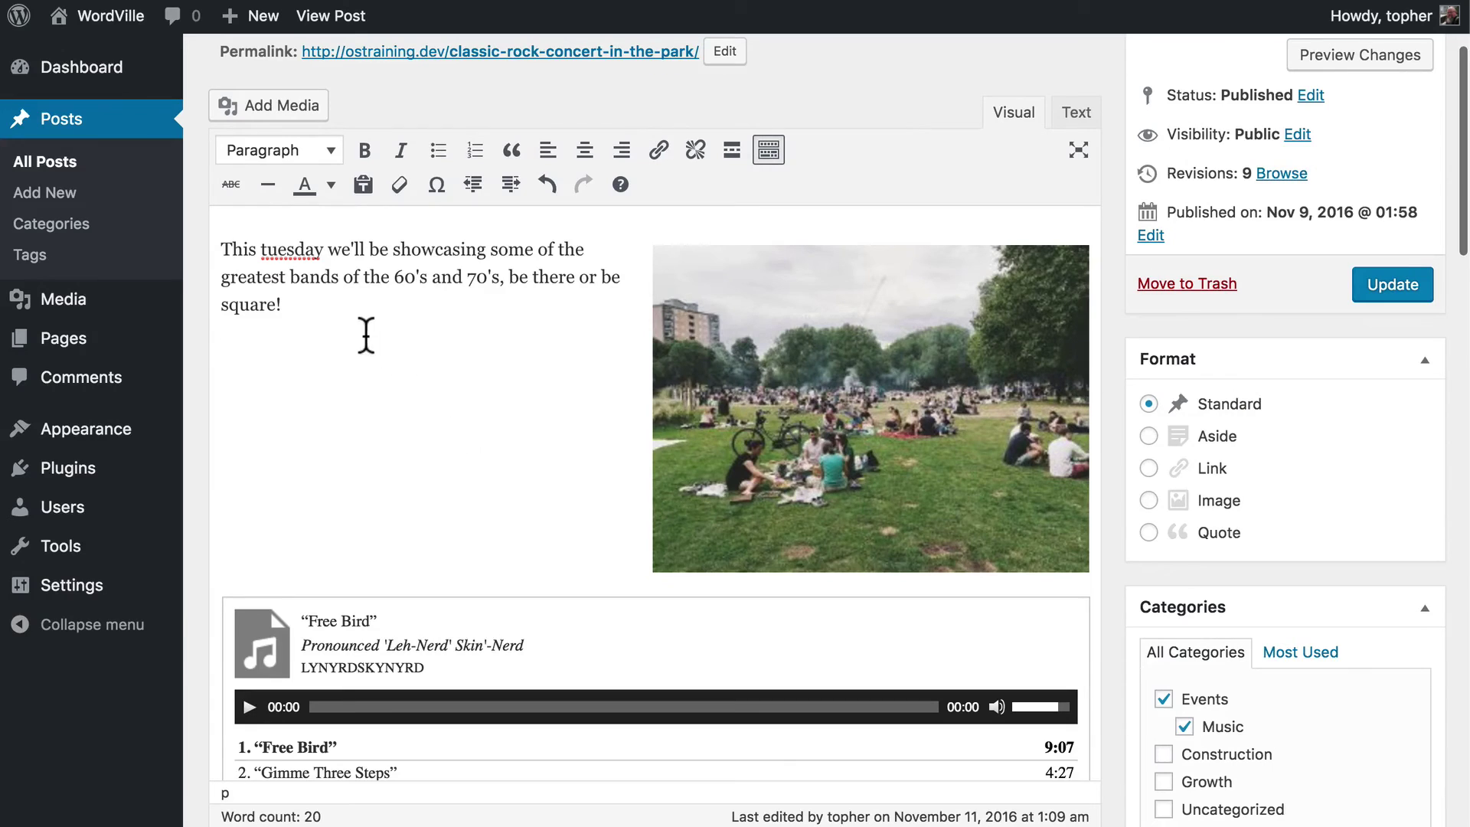
pyautogui.press('Return')
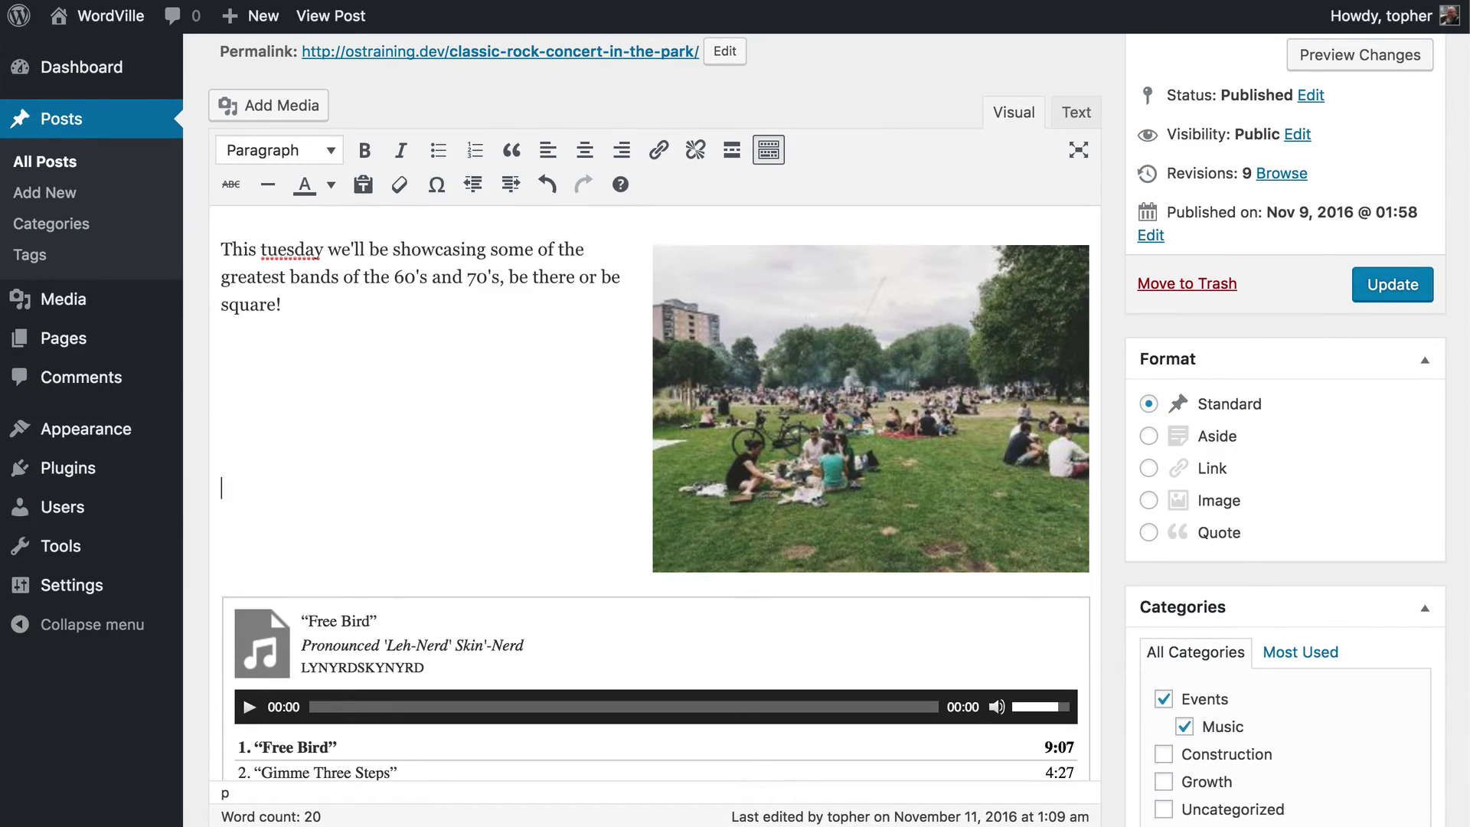
pyautogui.press('Return')
pyautogui.press('Return')
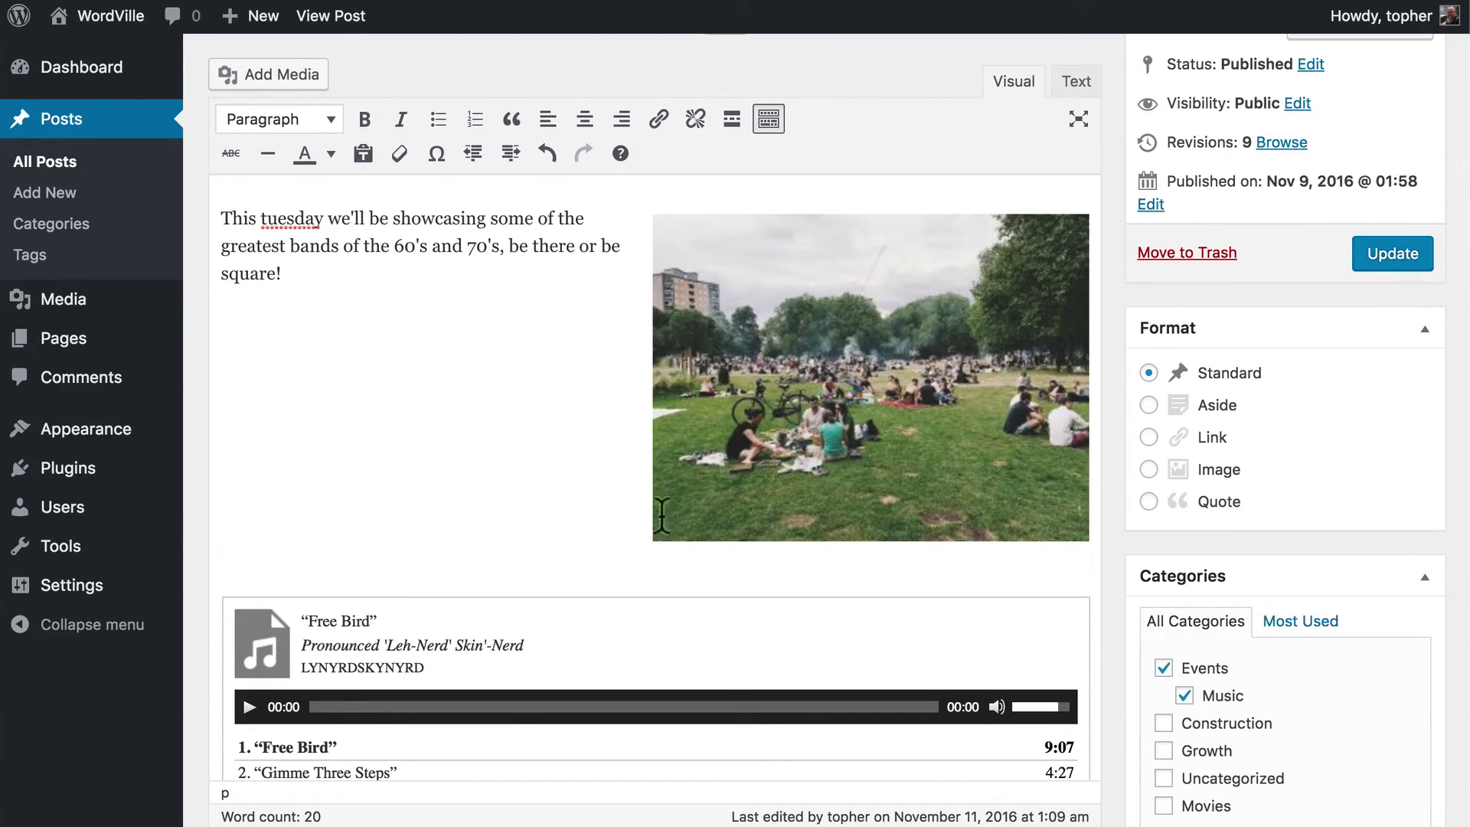
pyautogui.click(1360, 257)
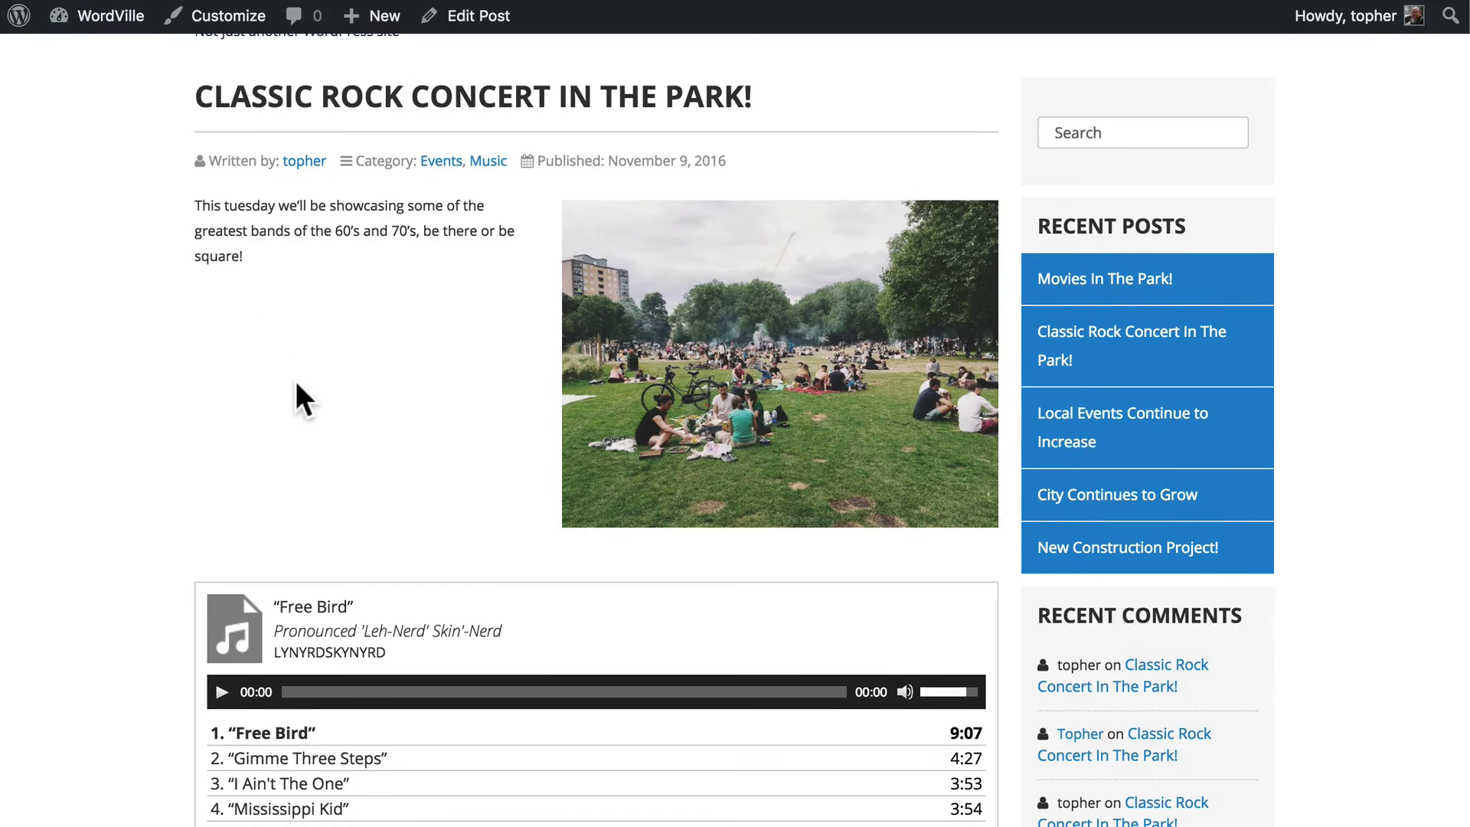
pyautogui.scroll(-5, 296, 380)
pyautogui.scroll(5, 296, 379)
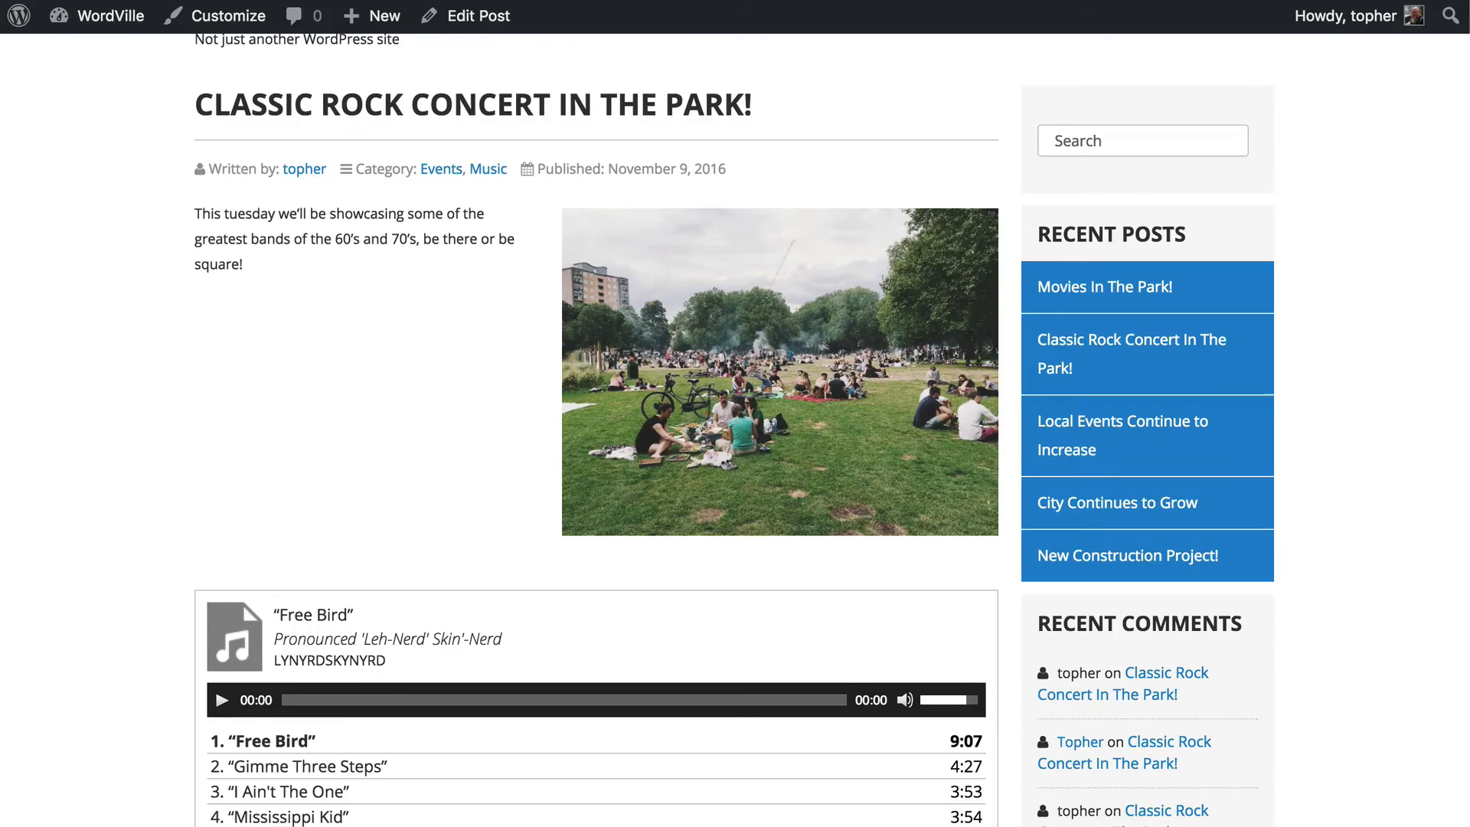
pyautogui.press('super+Left')
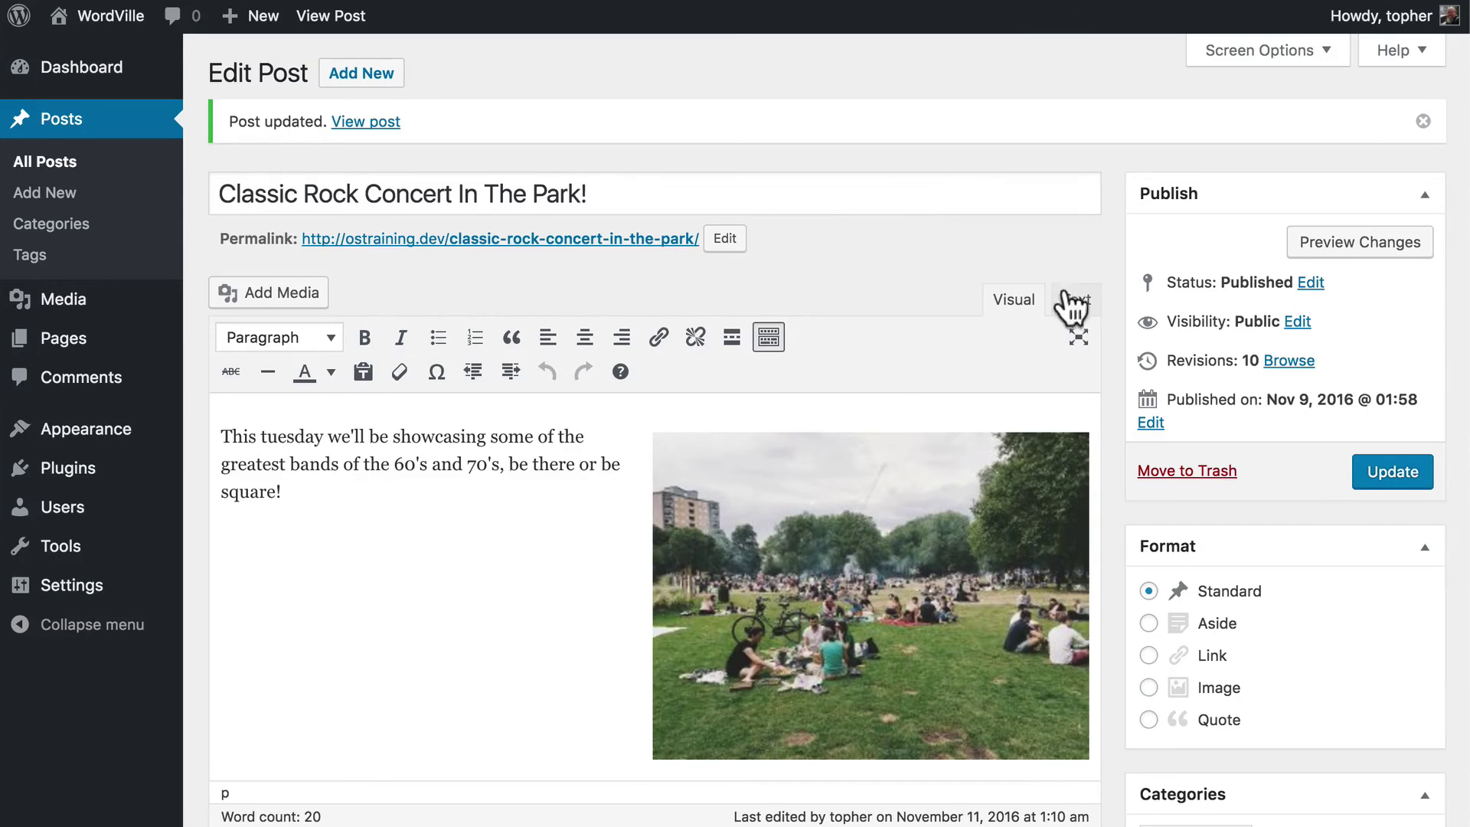
pyautogui.click(1068, 306)
pyautogui.scroll(-5, 820, 525)
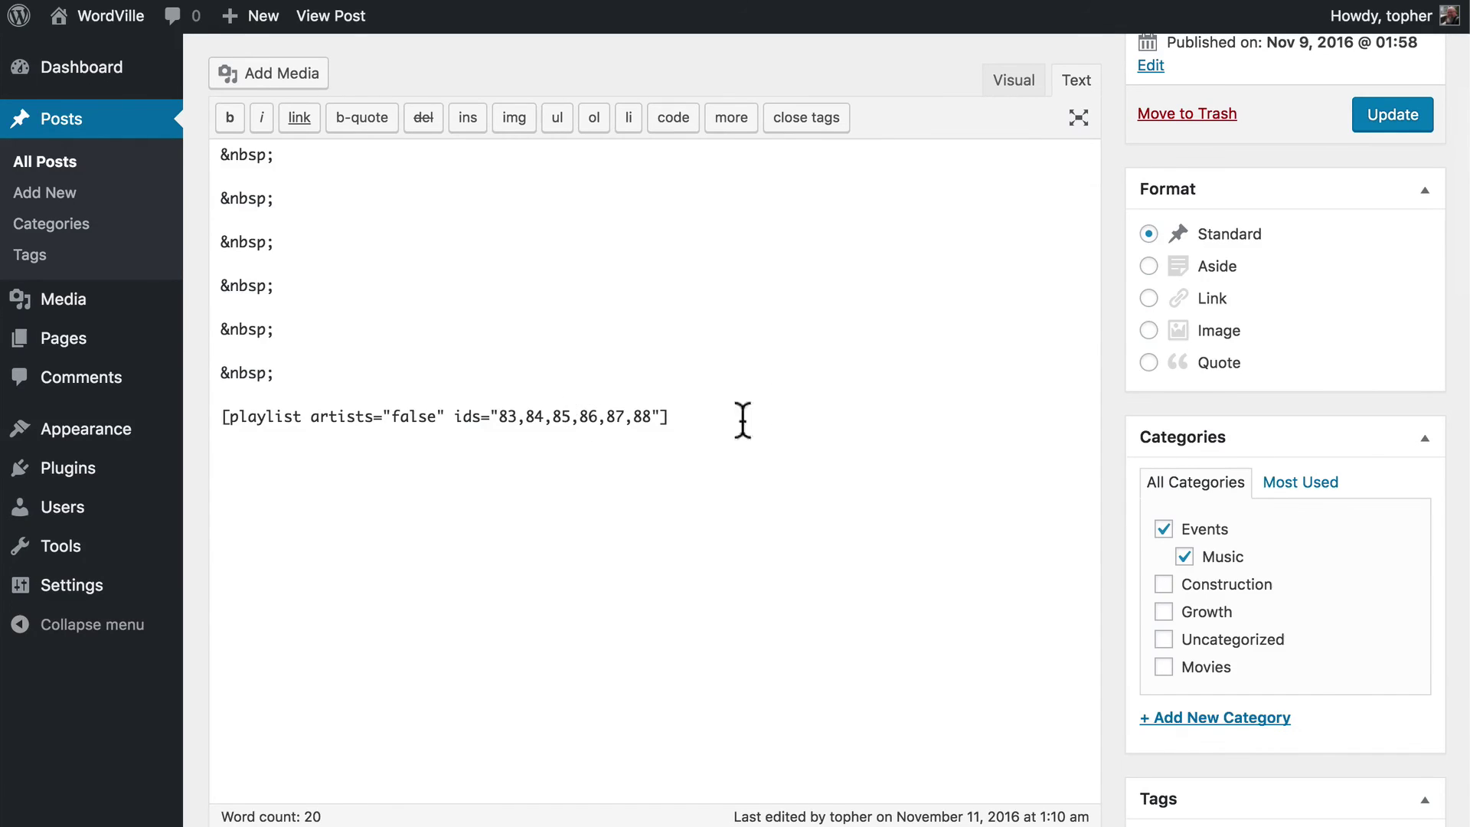
pyautogui.click(1019, 83)
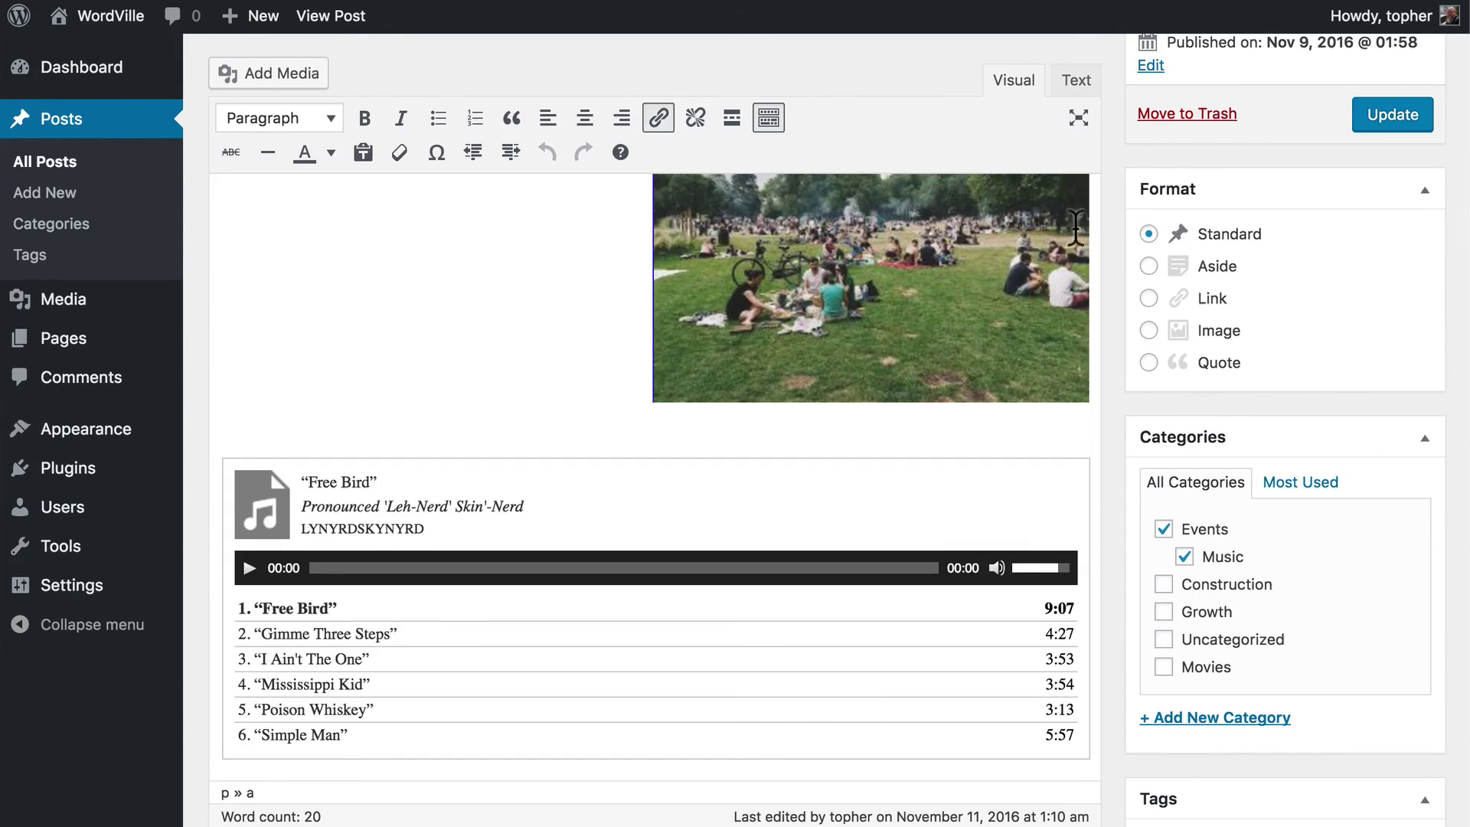
pyautogui.scroll(-3, 884, 466)
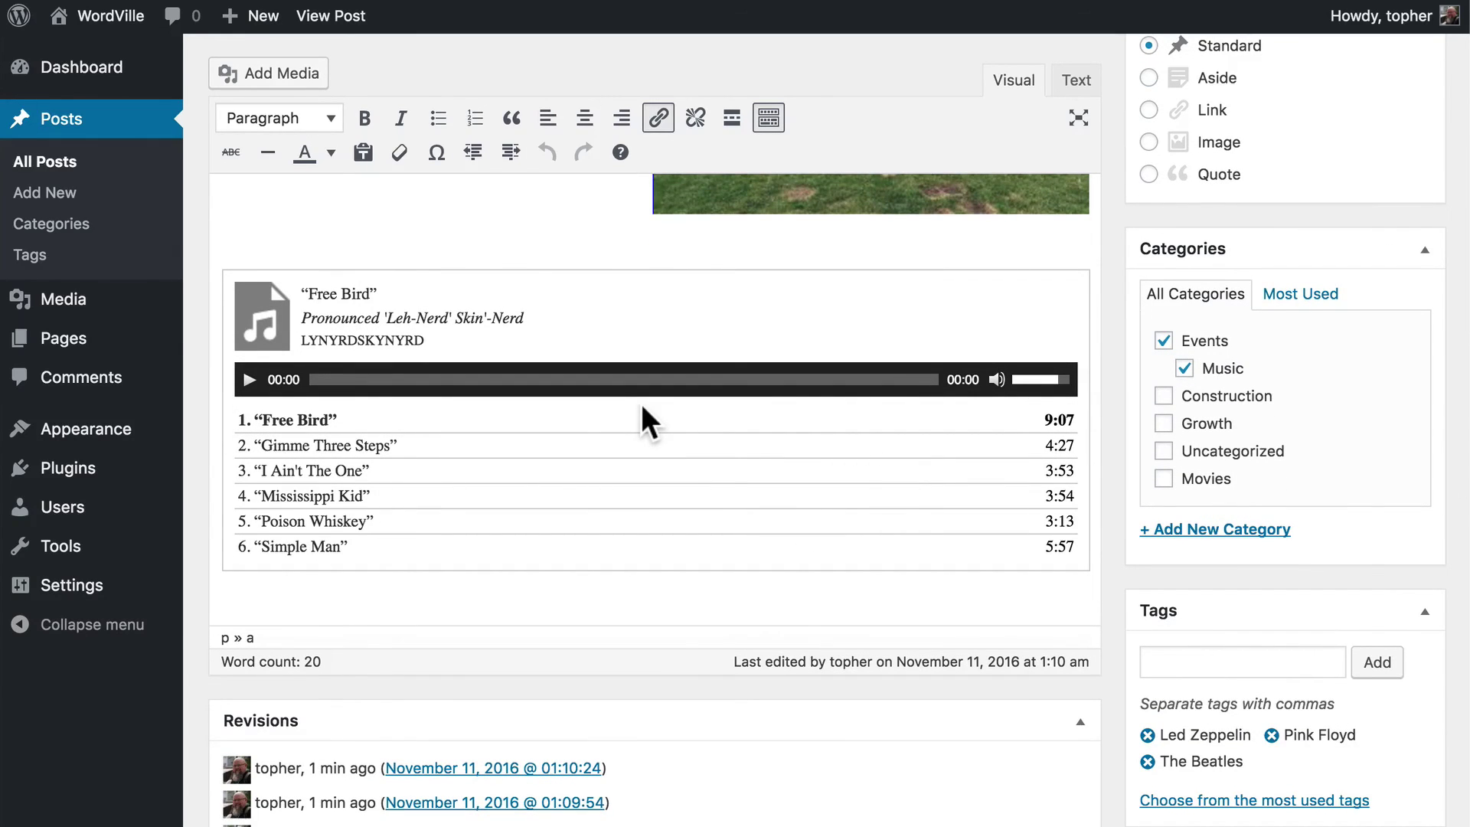
pyautogui.scroll(8, 641, 402)
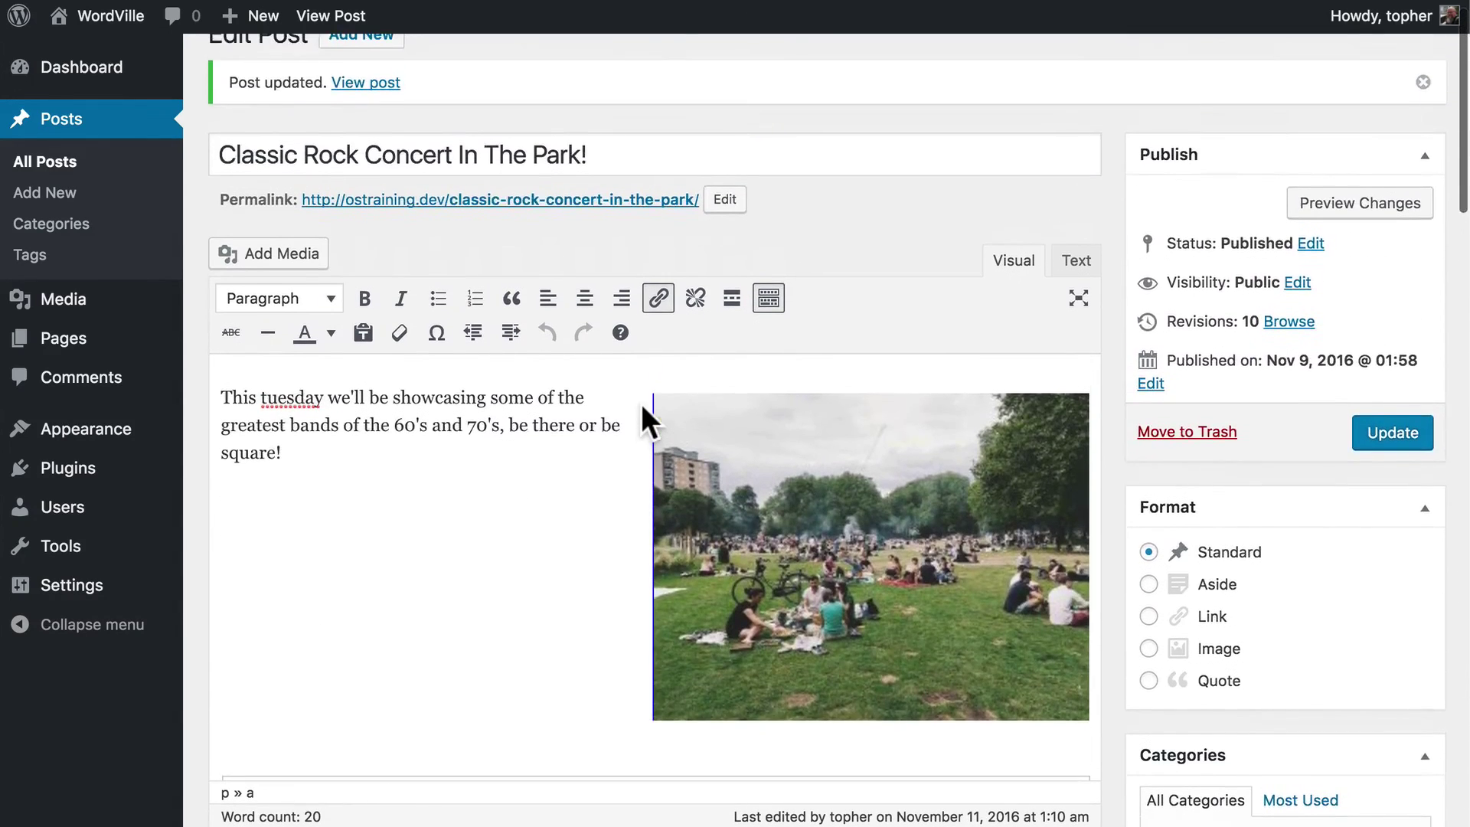
# Open Movies In The Park! from All Posts and check its video shortcode in the Text view.
pyautogui.click(61, 173)
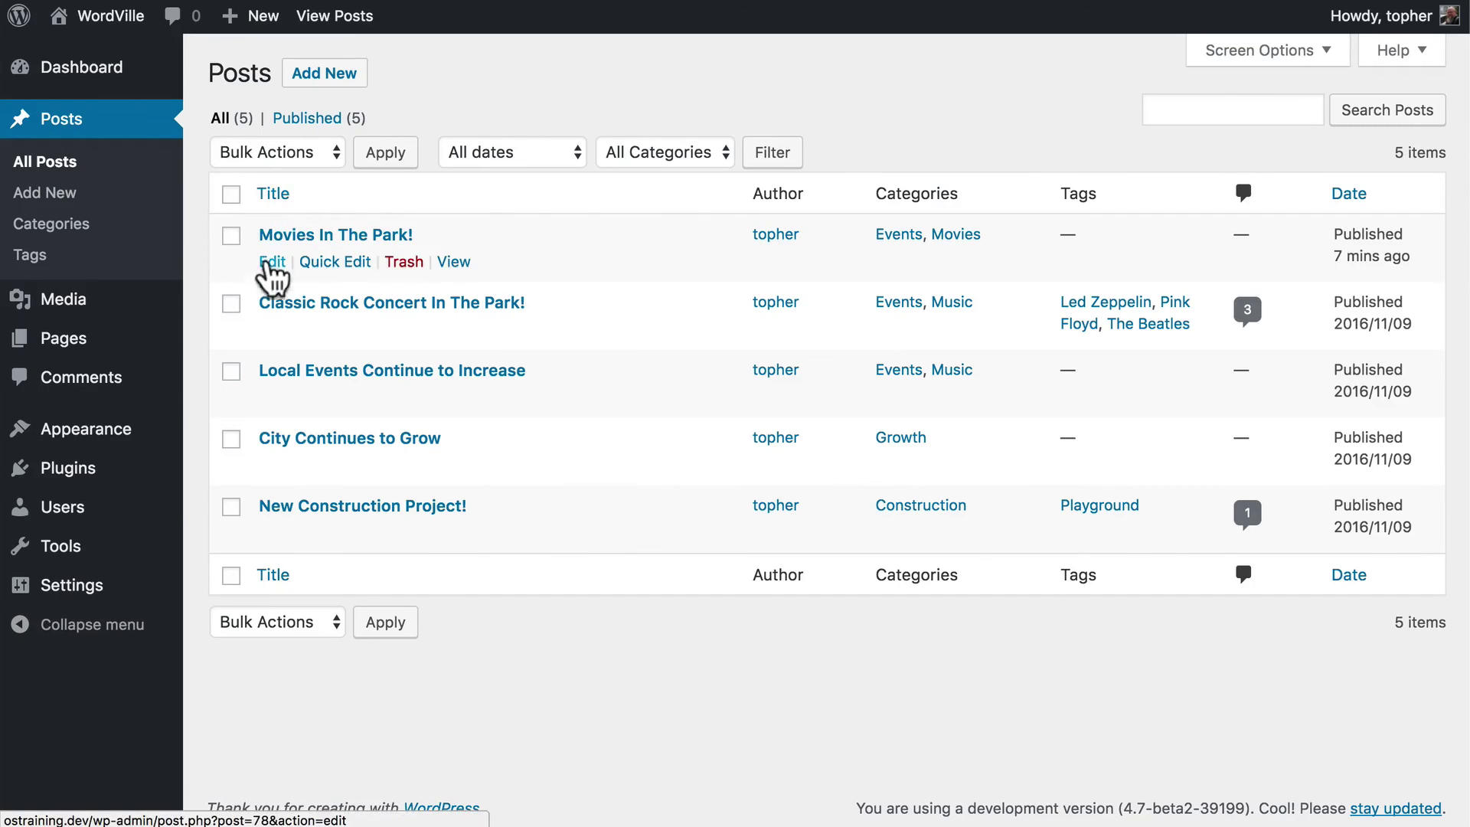
pyautogui.click(270, 264)
pyautogui.scroll(-3, 902, 427)
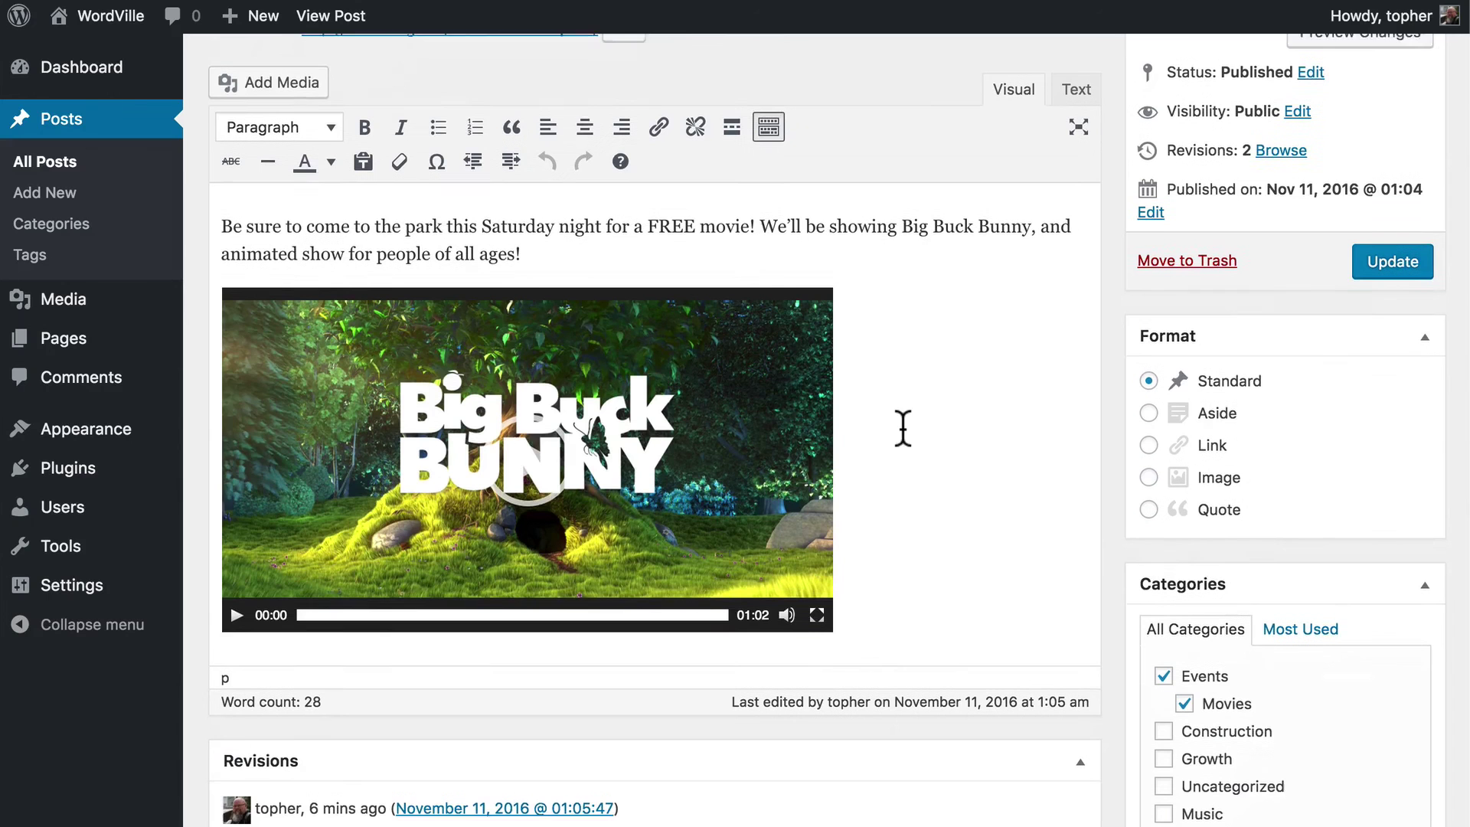
pyautogui.click(1076, 81)
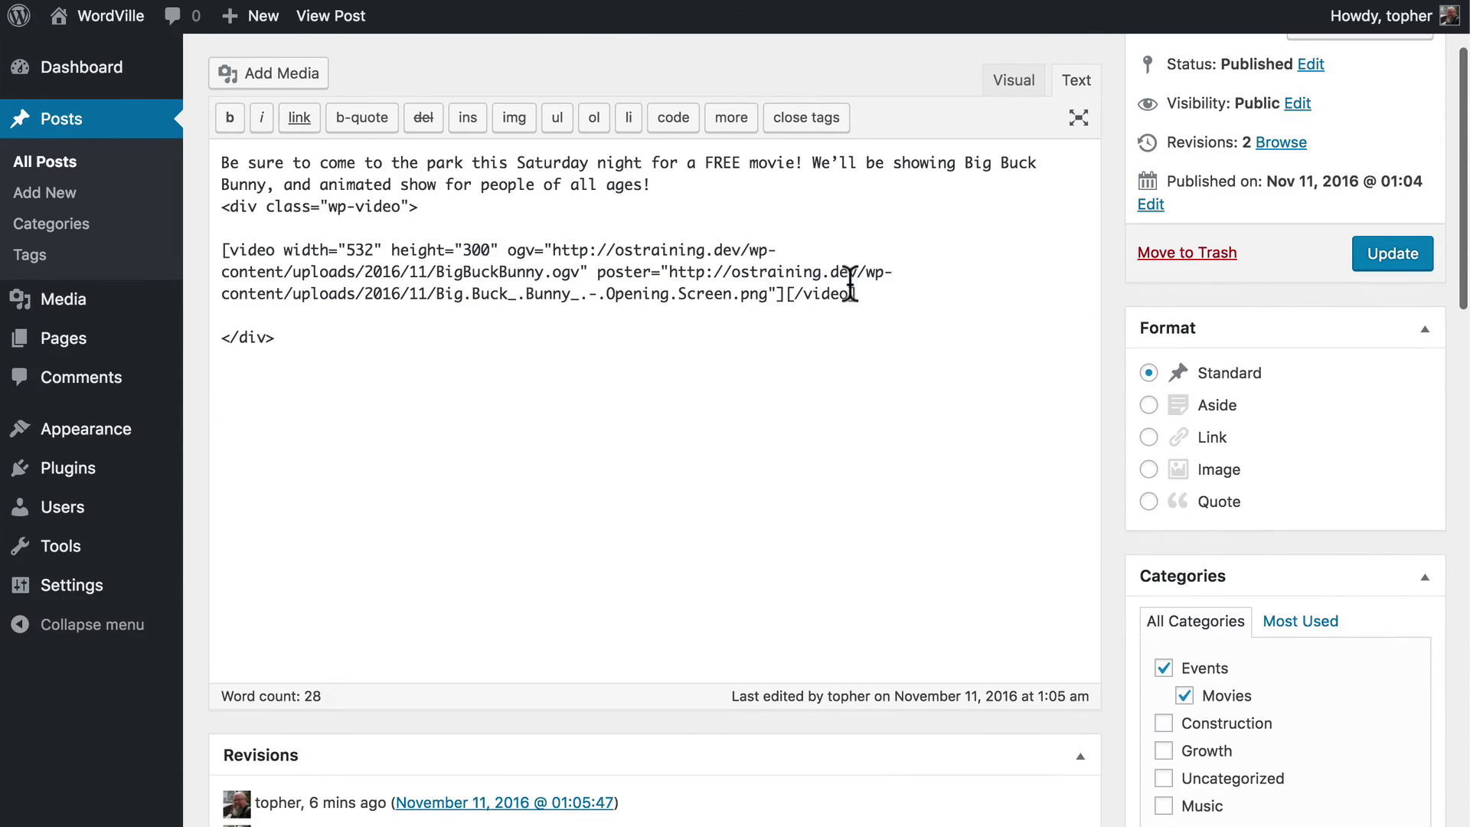
pyautogui.click(1017, 82)
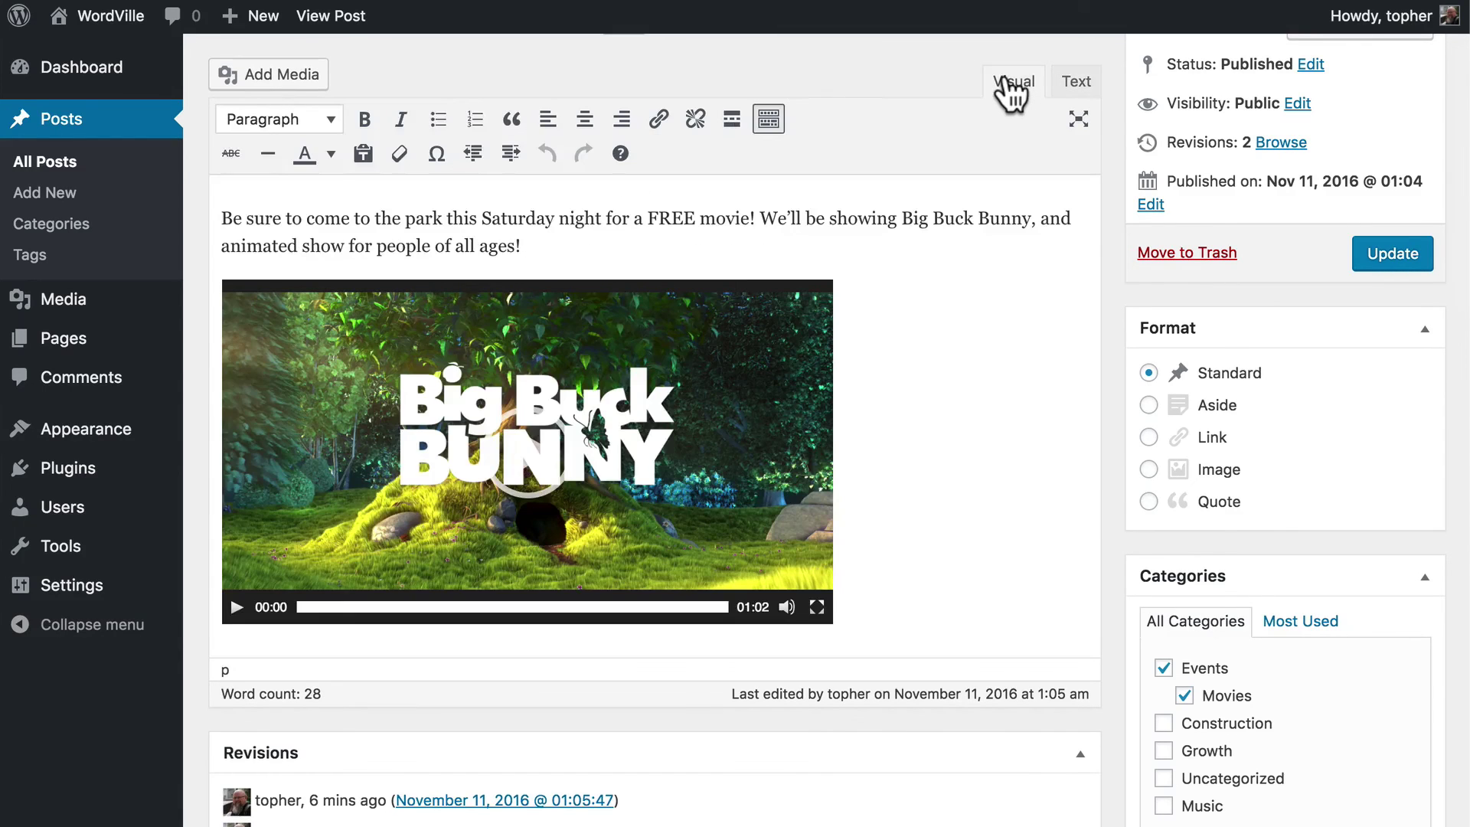